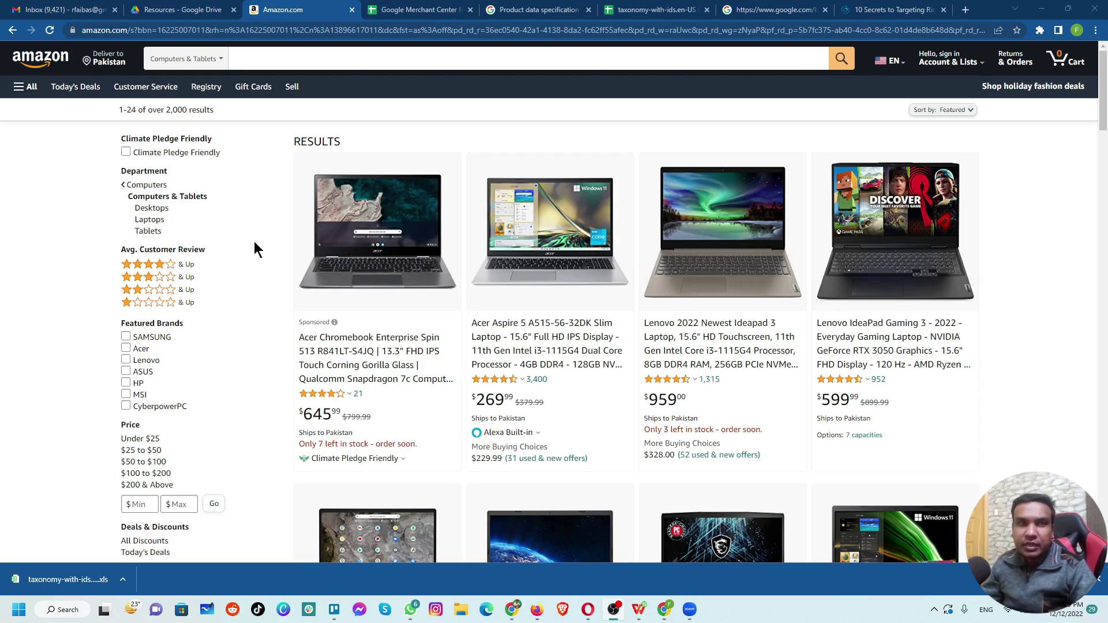
- Browse the Computers & Tablets results and open the Acer Chromebook Enterprise Spin 513 product page
{"action": "scroll", "coordinate": [937, 285], "scroll_direction": "down", "scroll_amount": 15}
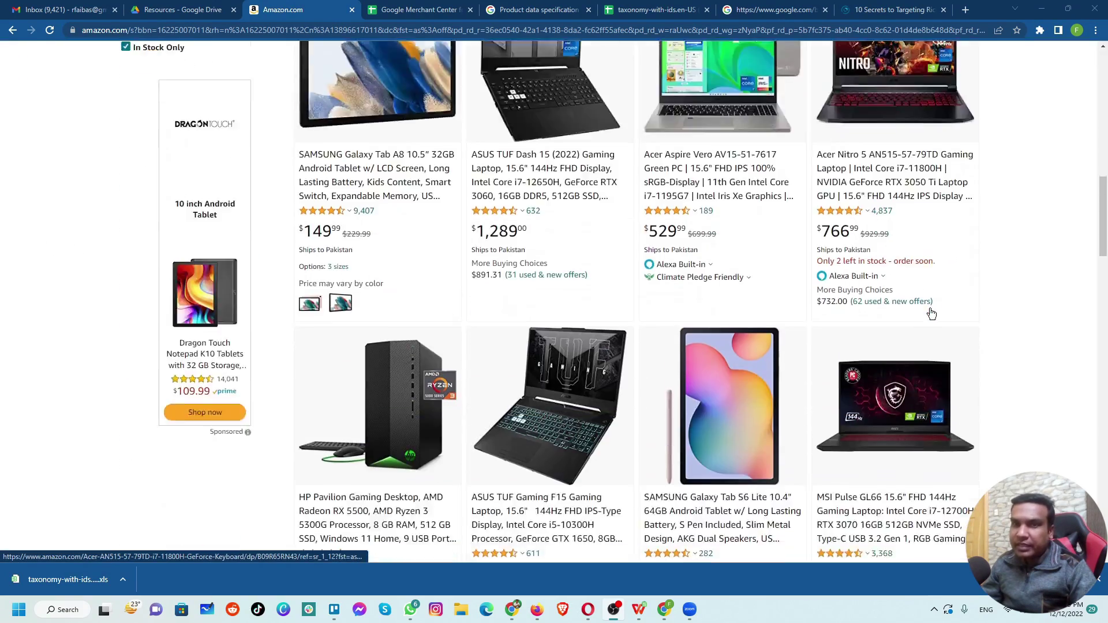
{"action": "scroll", "coordinate": [932, 314], "scroll_direction": "down", "scroll_amount": 8}
{"action": "scroll", "coordinate": [931, 313], "scroll_direction": "up", "scroll_amount": 14}
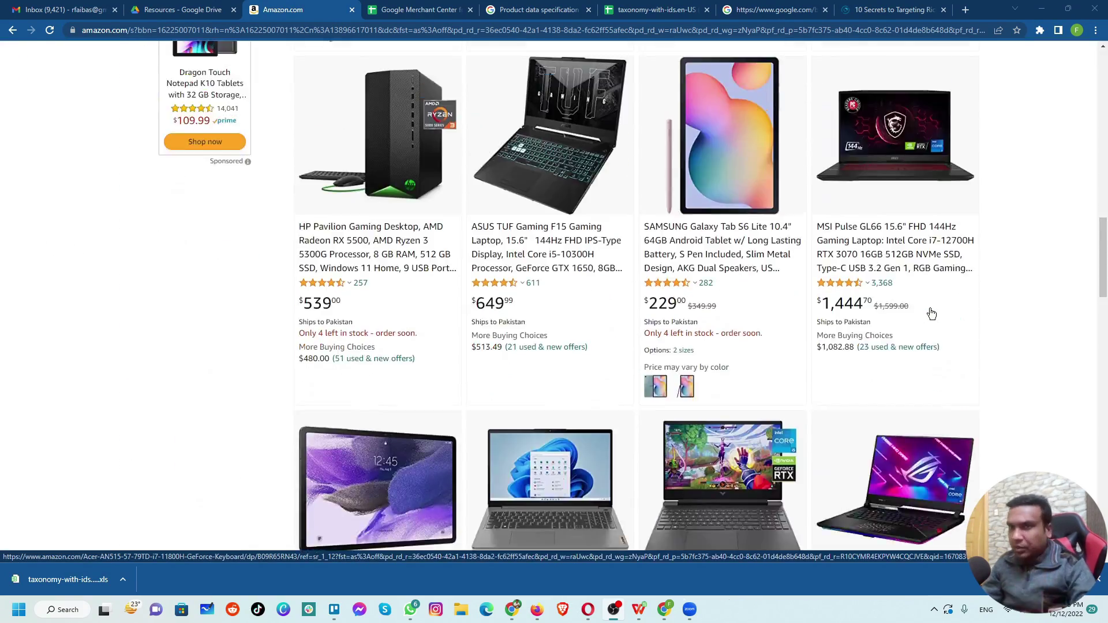
{"action": "scroll", "coordinate": [931, 314], "scroll_direction": "up", "scroll_amount": 10}
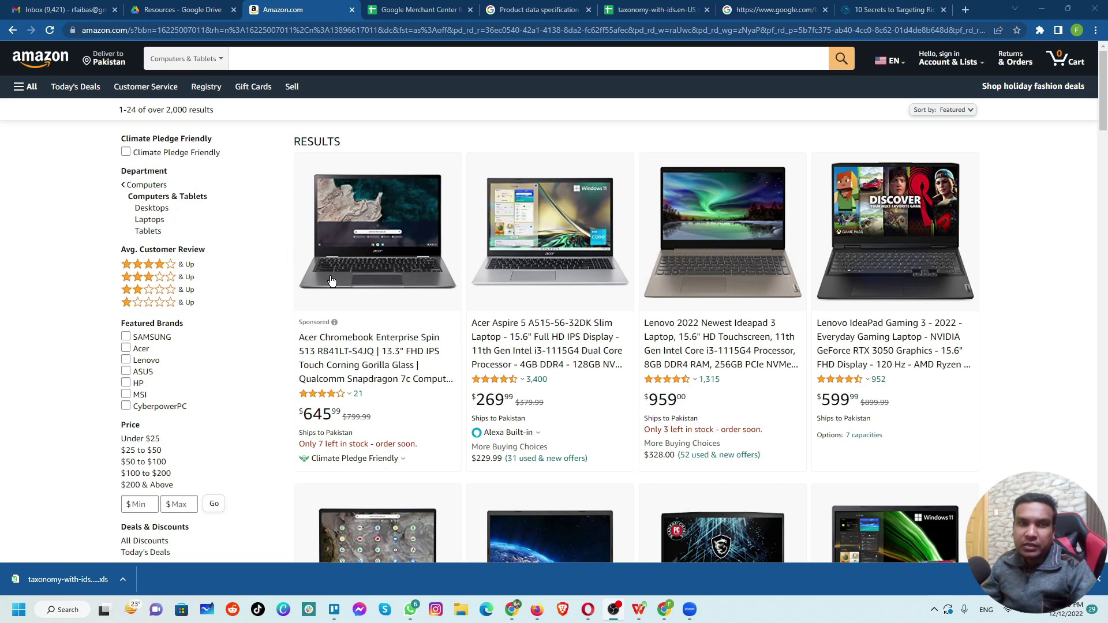
{"action": "left_click", "coordinate": [391, 233]}
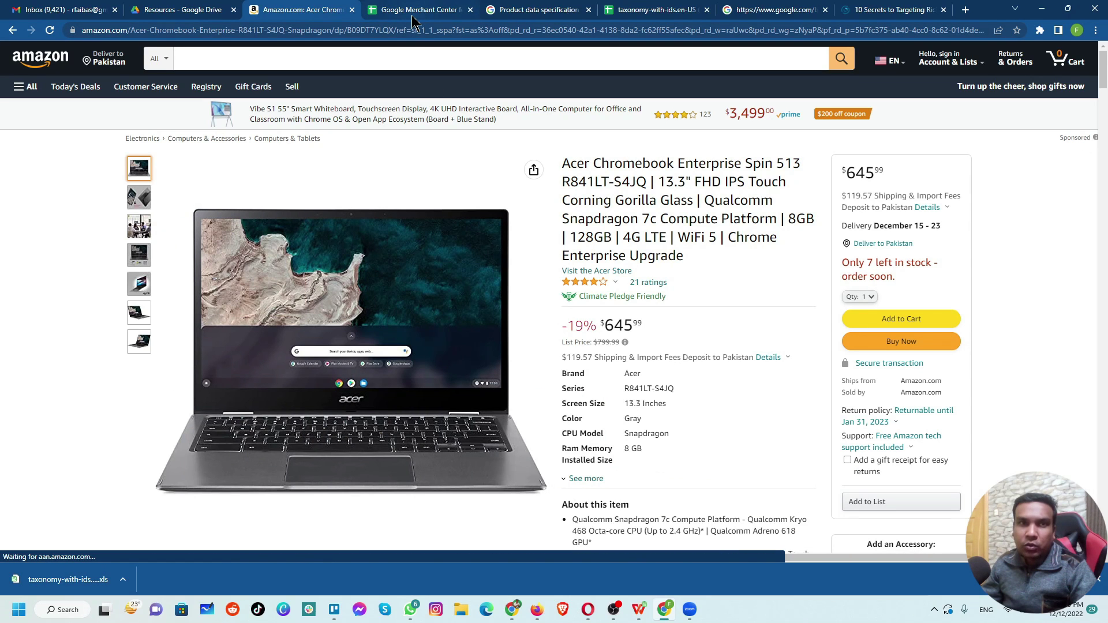
- Switch to the Google Merchant Center feed spreadsheet and review its column headers from title to google product category
{"action": "left_click", "coordinate": [411, 15]}
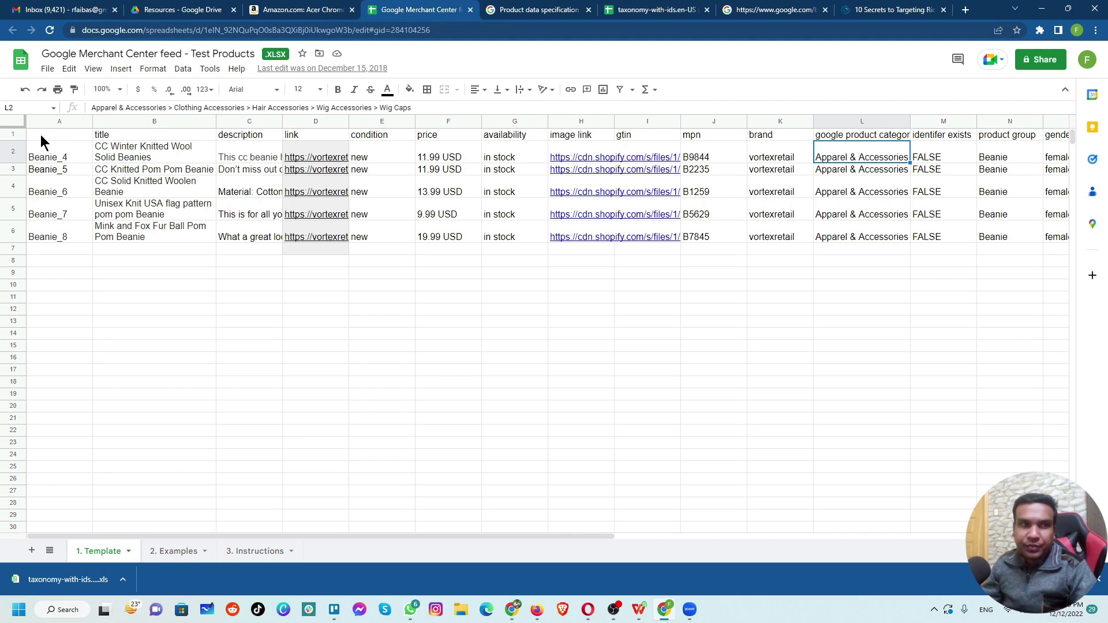
{"action": "left_click", "coordinate": [18, 134]}
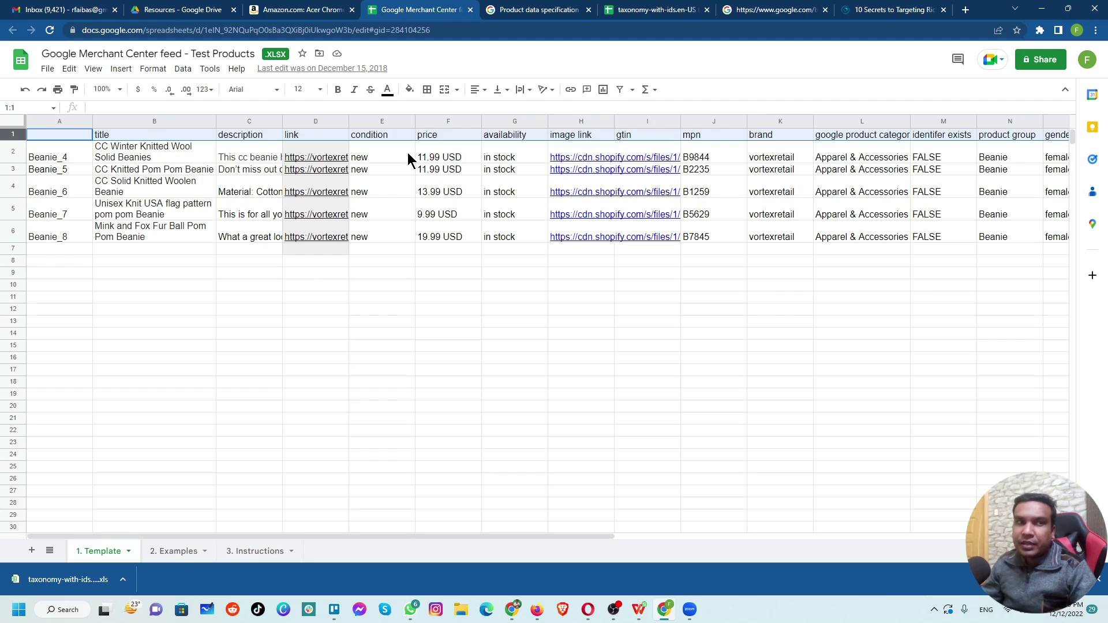
{"action": "left_click", "coordinate": [157, 138]}
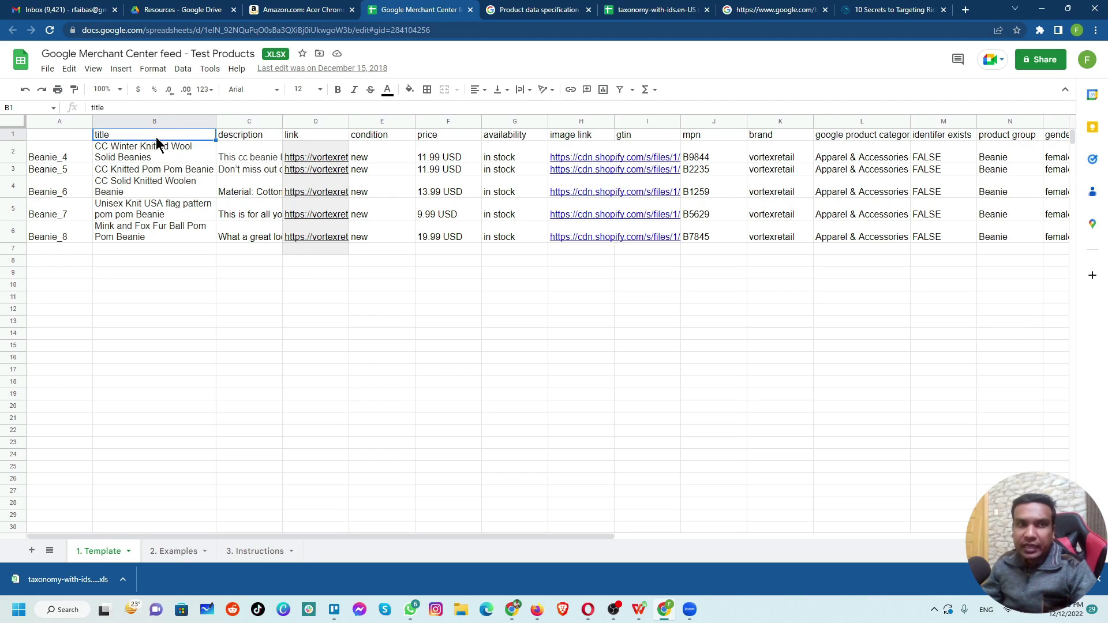
{"action": "left_click", "coordinate": [260, 142]}
{"action": "left_click", "coordinate": [315, 141]}
{"action": "left_click", "coordinate": [393, 141]}
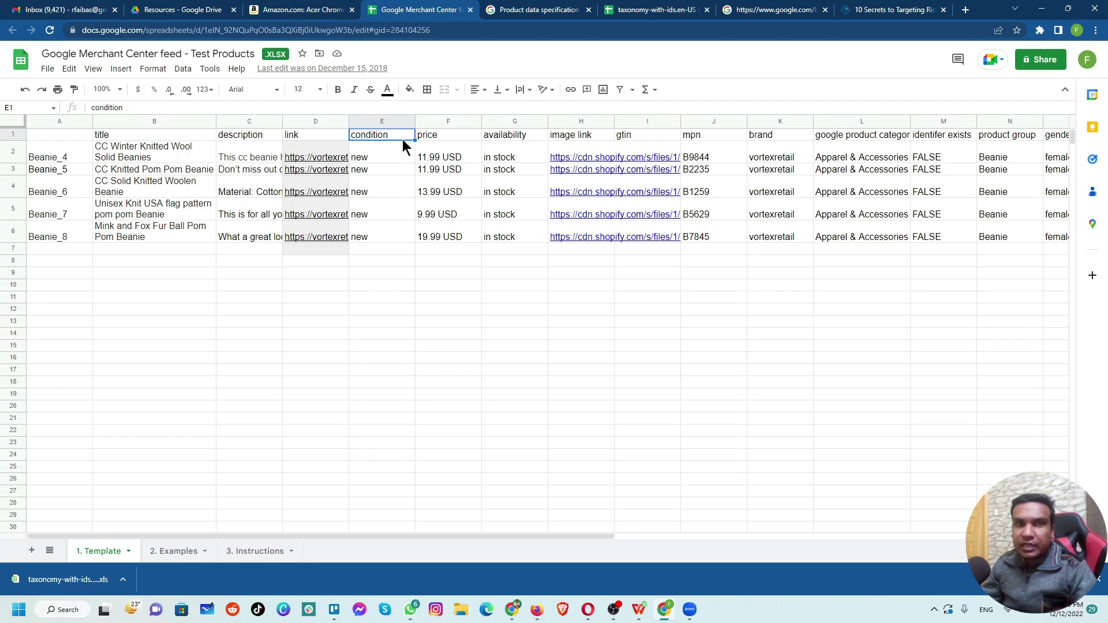
{"action": "left_click", "coordinate": [443, 142]}
{"action": "left_click", "coordinate": [496, 141]}
{"action": "left_click", "coordinate": [577, 139]}
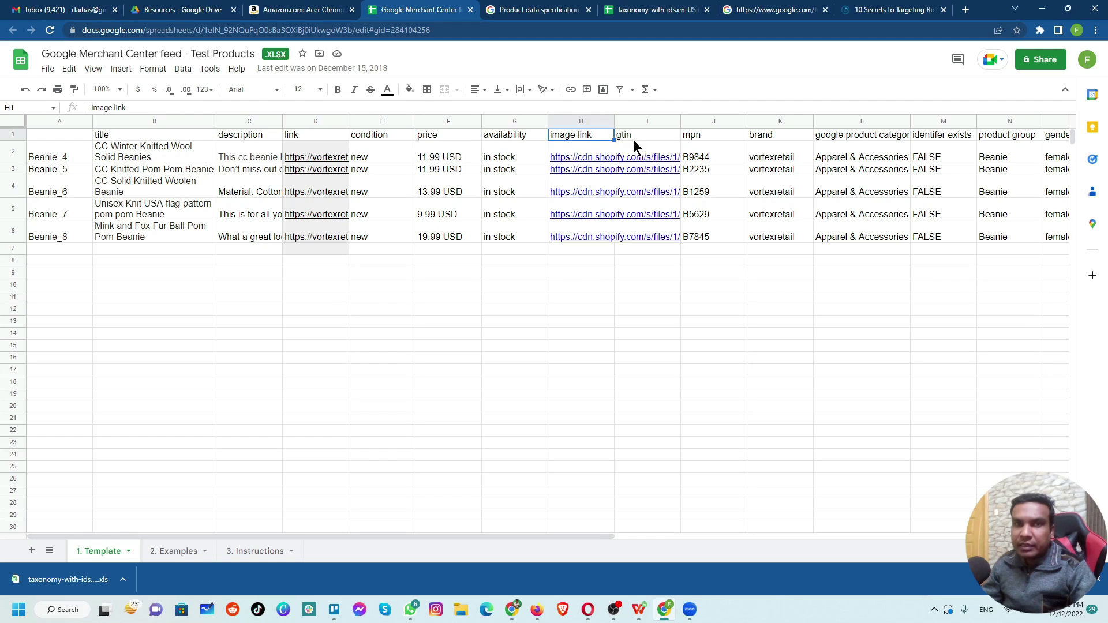
{"action": "left_click", "coordinate": [646, 140]}
{"action": "left_click", "coordinate": [726, 142]}
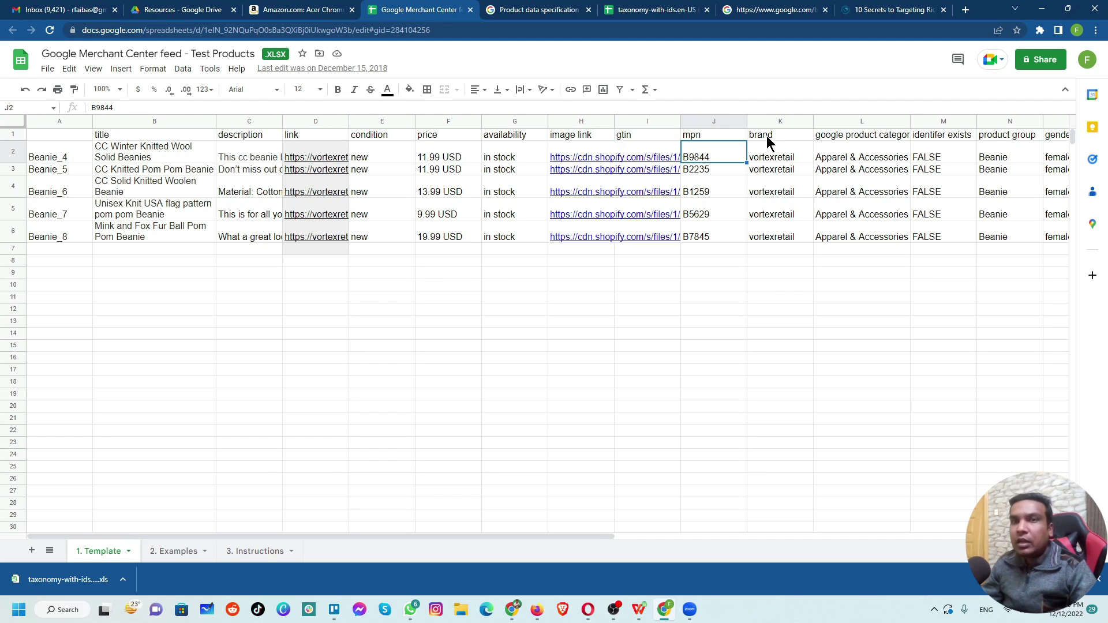
{"action": "left_click", "coordinate": [779, 142]}
{"action": "left_click", "coordinate": [890, 141]}
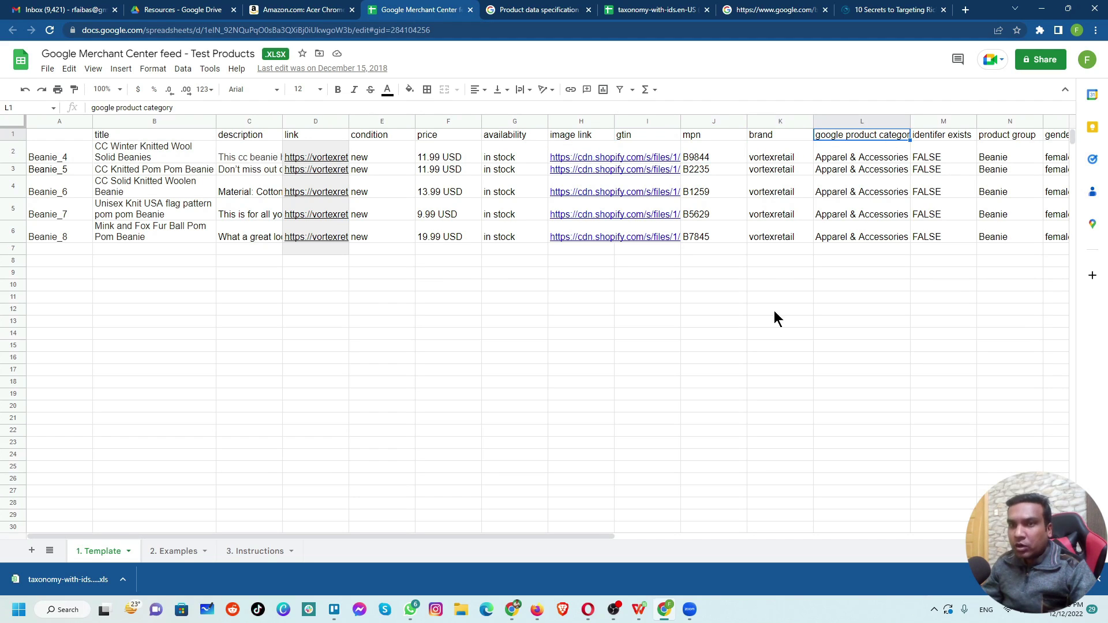
- Review the feed's remaining columns up to shipping and the existing product IDs in A2:A6
{"action": "left_click_drag", "start_coordinate": [608, 532], "coordinate": [817, 538]}
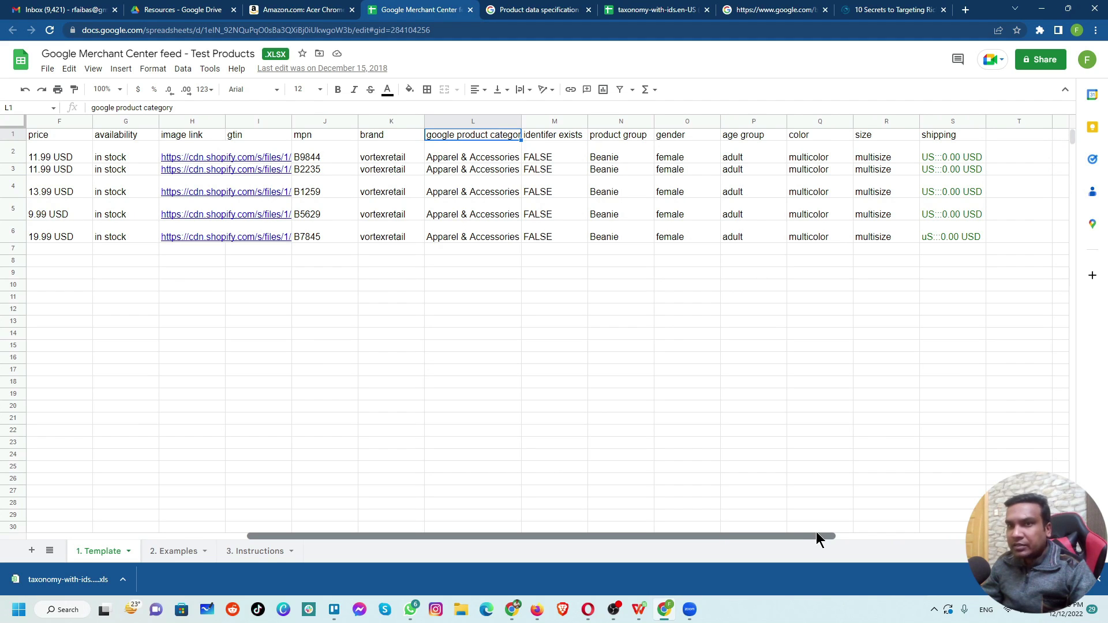
{"action": "left_click_drag", "start_coordinate": [817, 534], "coordinate": [569, 549]}
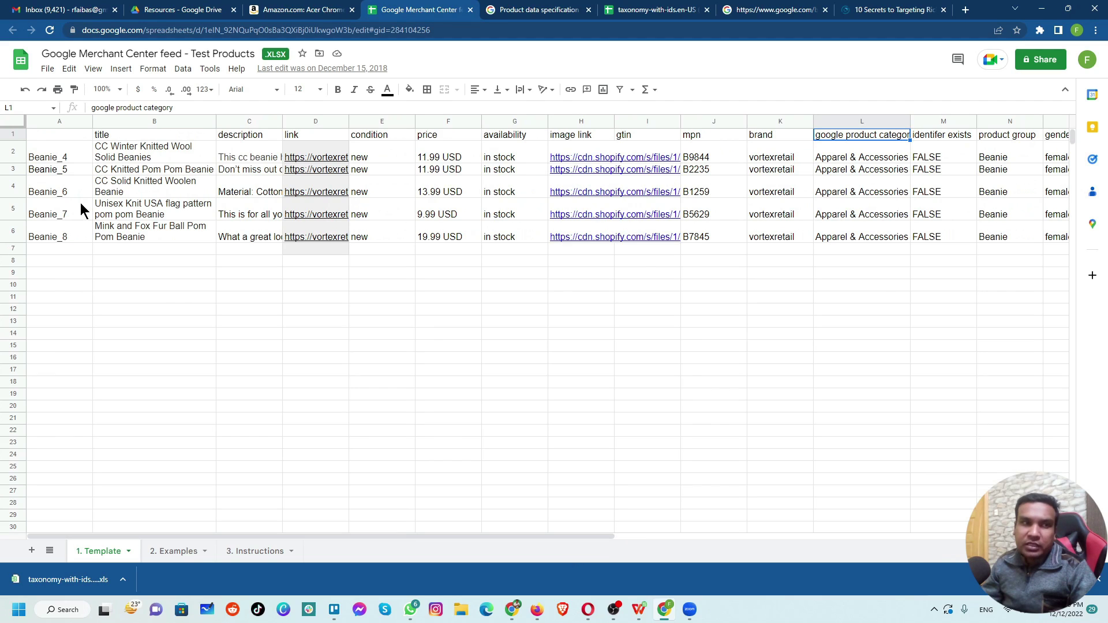
{"action": "left_click_drag", "start_coordinate": [79, 157], "coordinate": [79, 236]}
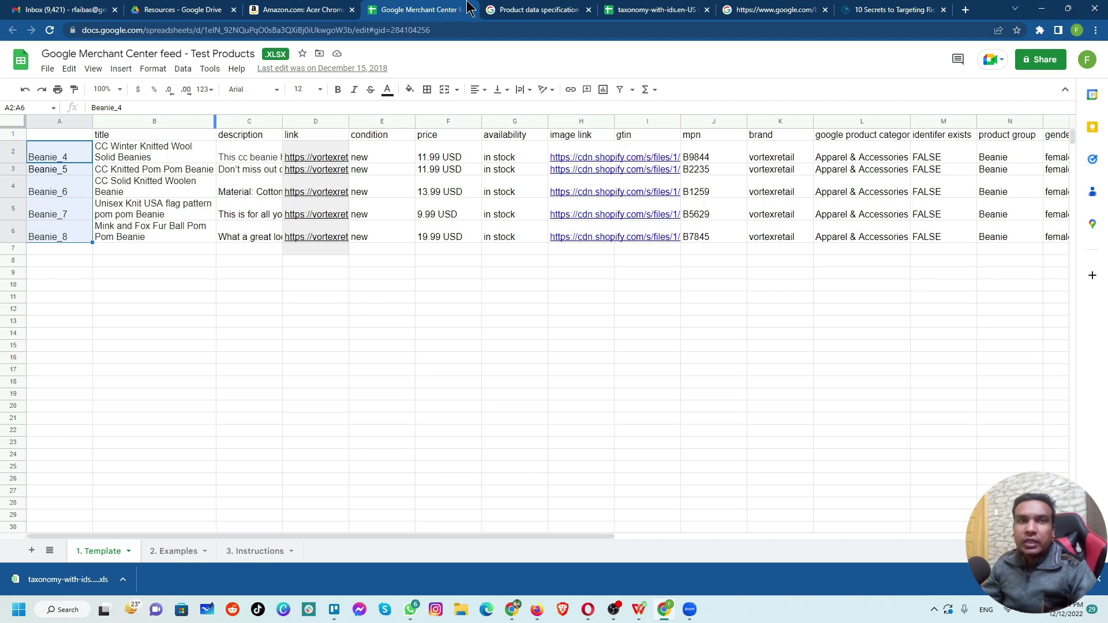
- Return to the Amazon page and search all departments for "baenie"
{"action": "left_click", "coordinate": [323, 9]}
{"action": "left_click", "coordinate": [318, 64]}
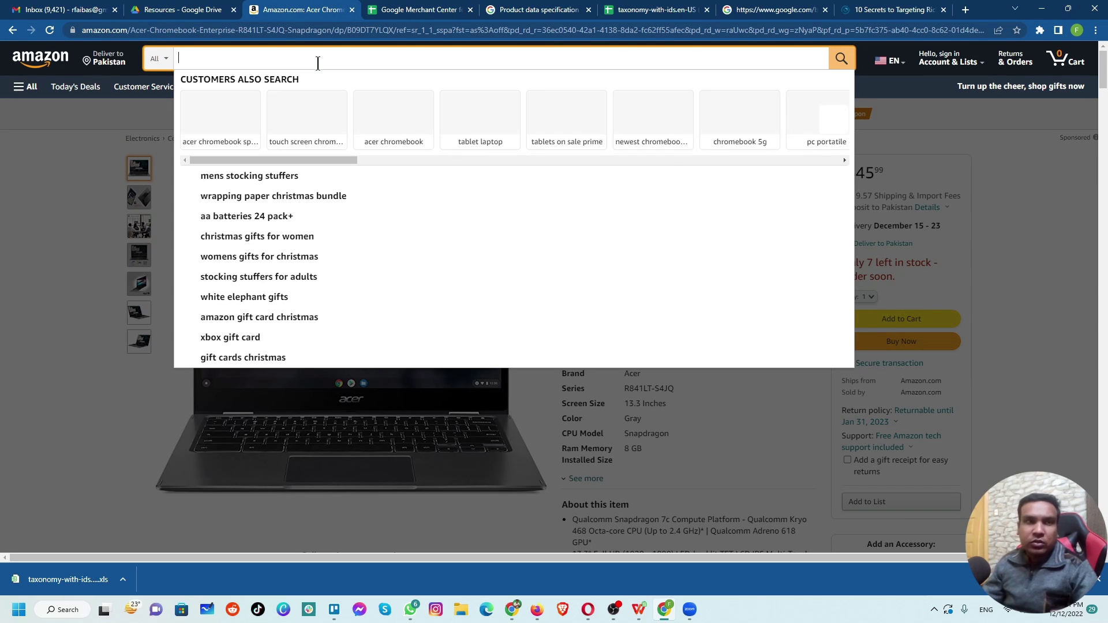
{"action": "type", "text": "baenie"}
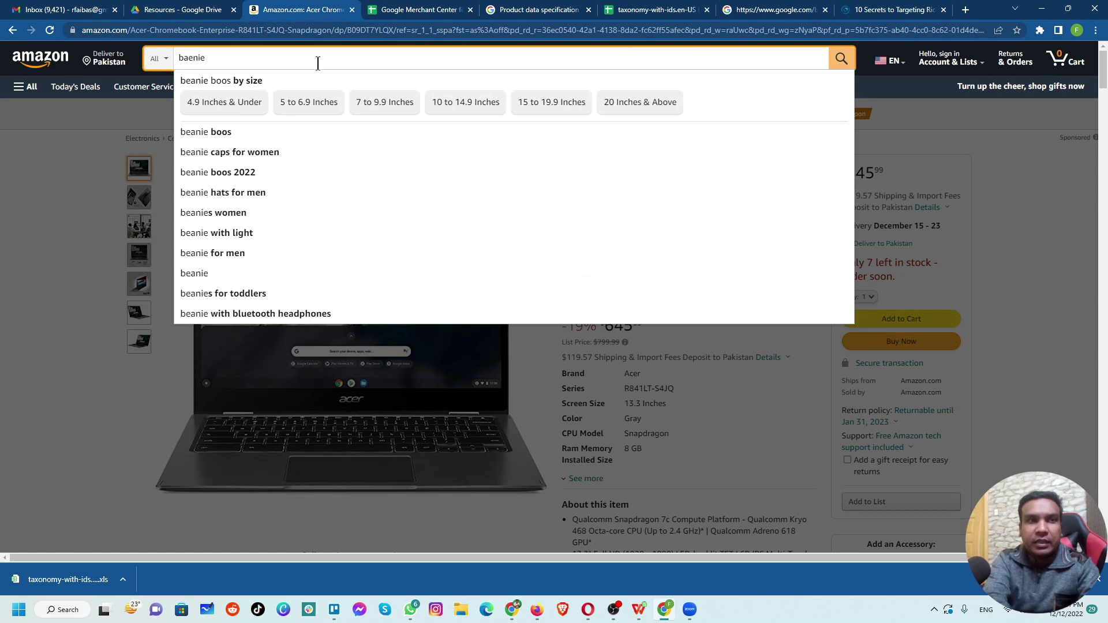
{"action": "key", "text": "Return"}
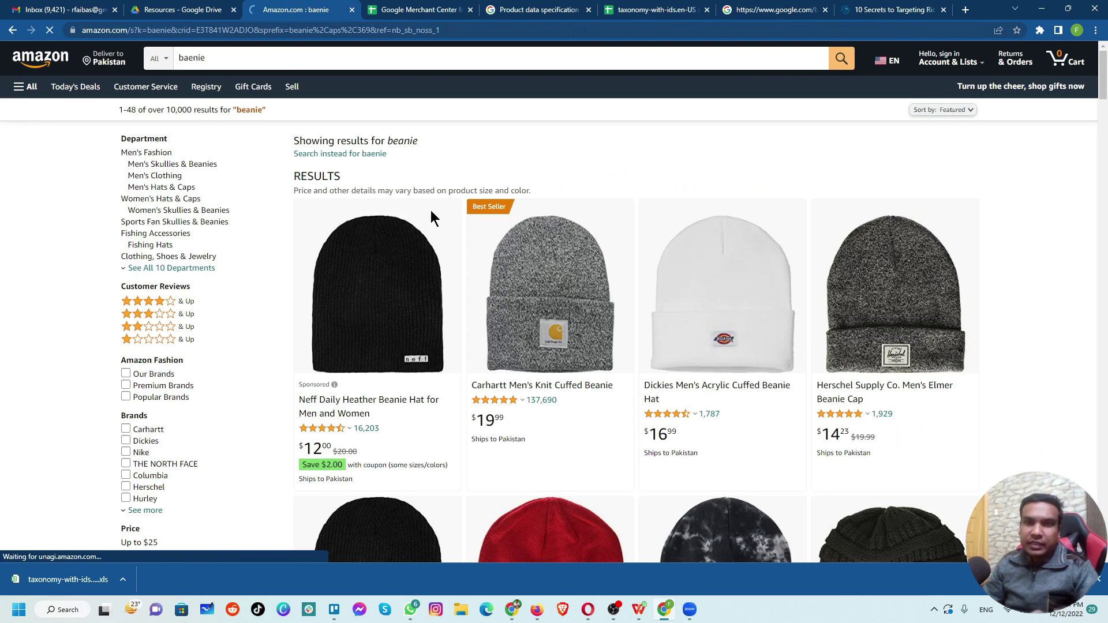
- Browse the beanie results and open the C.C Trendy Warm Chunky Soft Stretch Cable Knit Beanie Skully product page
{"action": "scroll", "coordinate": [976, 312], "scroll_direction": "down", "scroll_amount": 3}
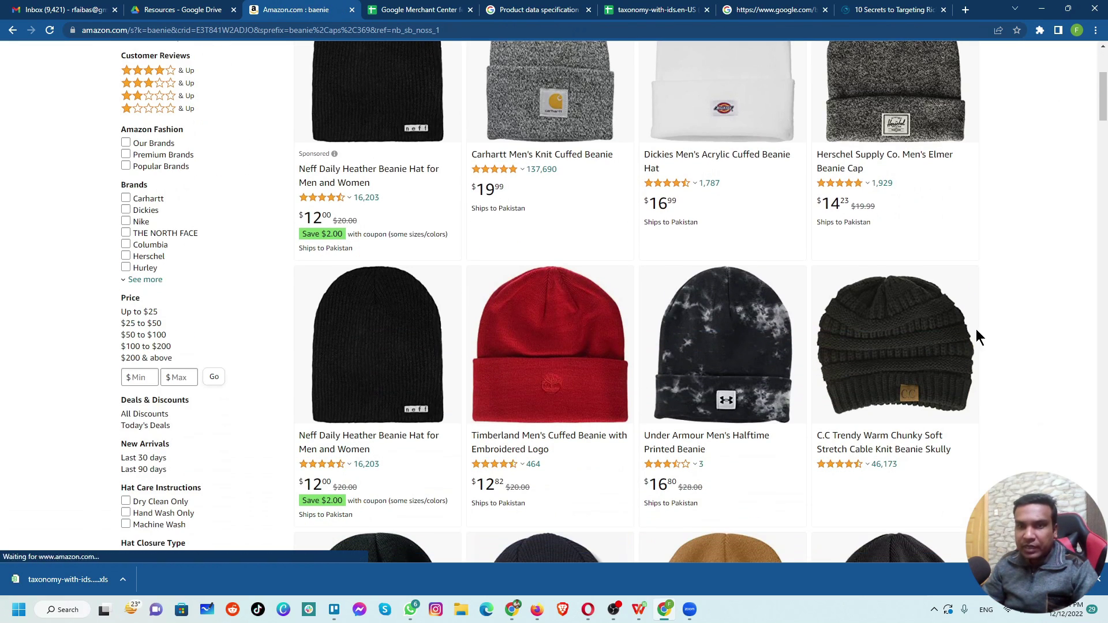
{"action": "scroll", "coordinate": [947, 347], "scroll_direction": "down", "scroll_amount": 4}
{"action": "scroll", "coordinate": [865, 358], "scroll_direction": "down", "scroll_amount": 8}
{"action": "scroll", "coordinate": [854, 354], "scroll_direction": "up", "scroll_amount": 10}
{"action": "scroll", "coordinate": [854, 354], "scroll_direction": "up", "scroll_amount": 6}
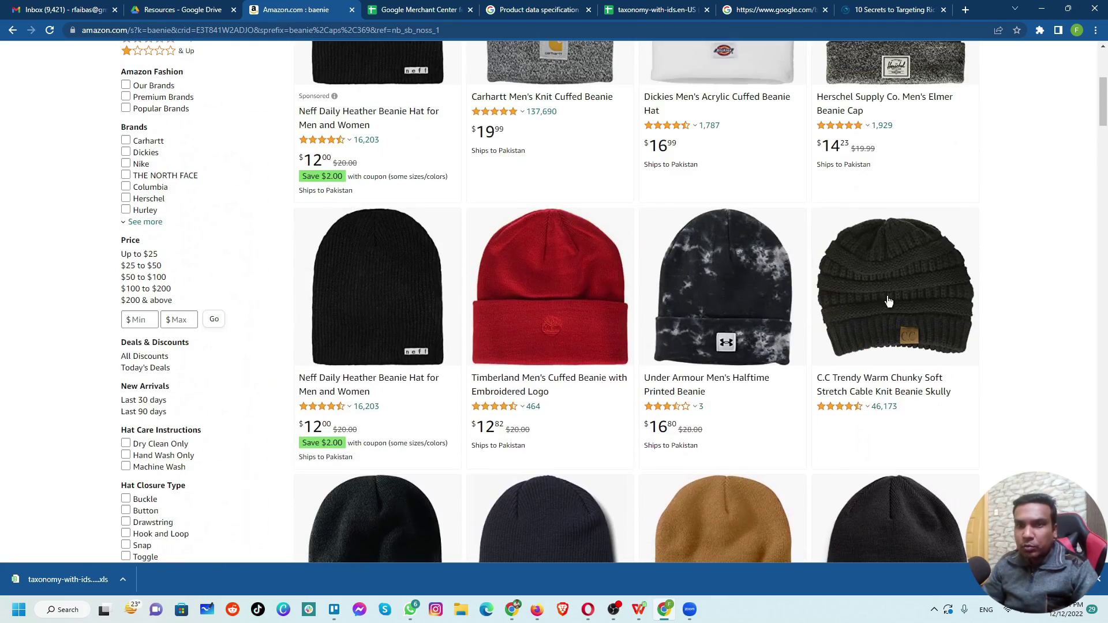
{"action": "left_click", "coordinate": [915, 300]}
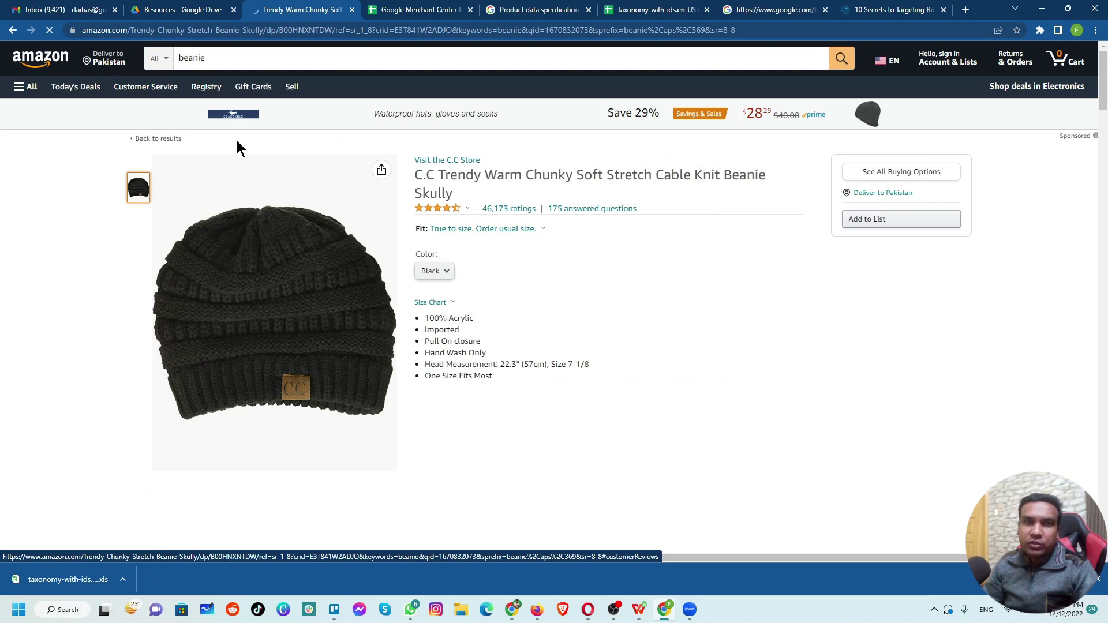
- Switch to the Merchant Center feed spreadsheet and enter the product ID Beanie_9 in cell A9
{"action": "left_click", "coordinate": [436, 9]}
{"action": "left_click", "coordinate": [292, 9]}
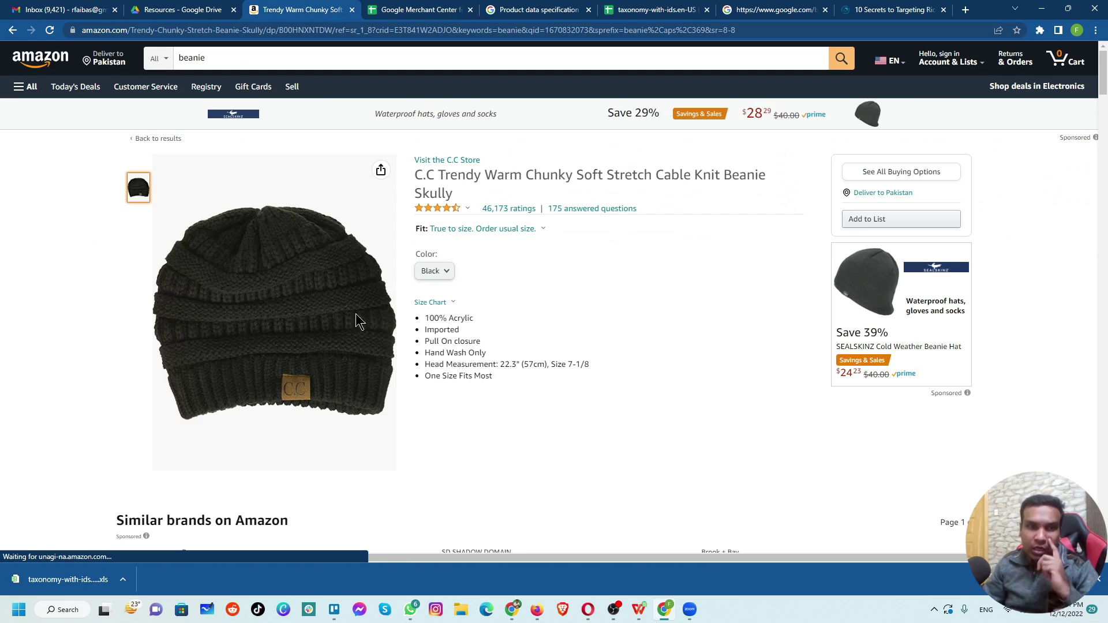
{"action": "left_click", "coordinate": [420, 9]}
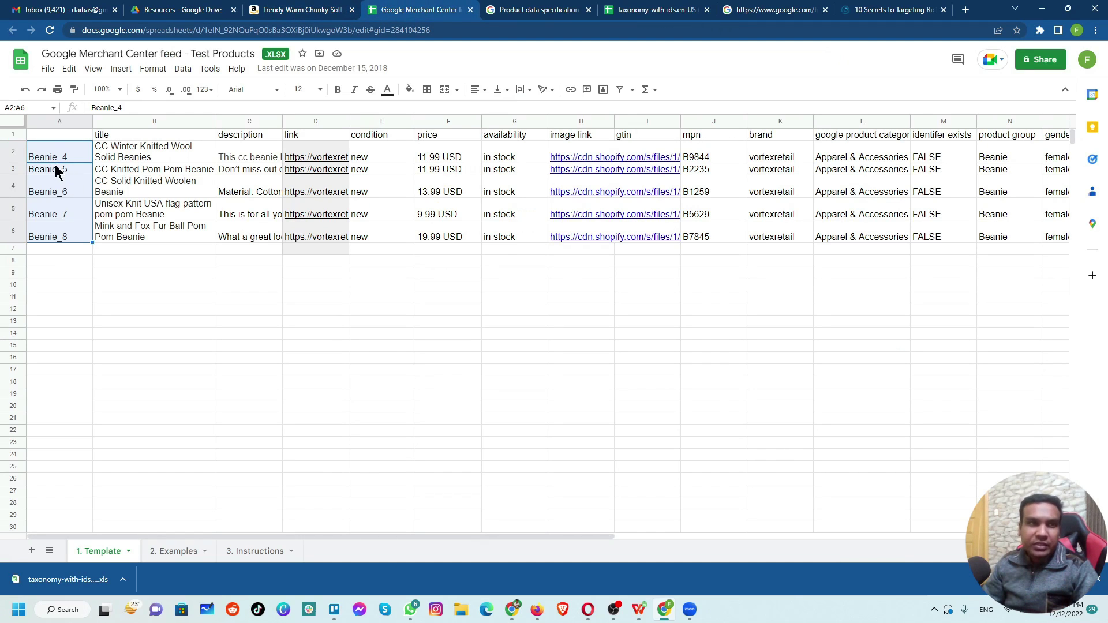
{"action": "left_click", "coordinate": [61, 277]}
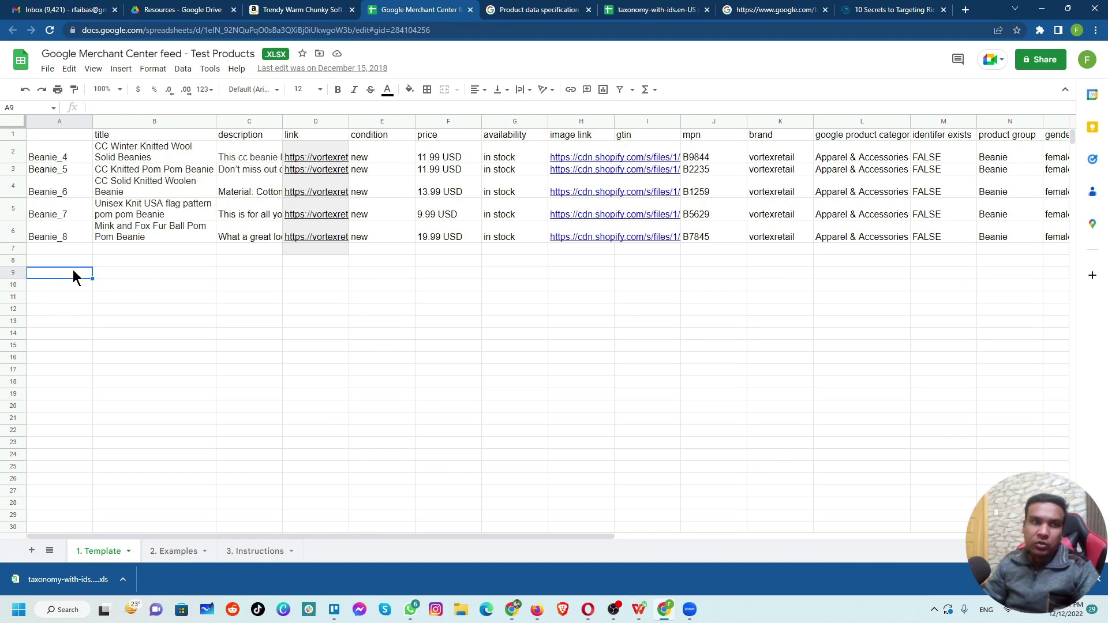
{"action": "type", "text": "Beanie_"}
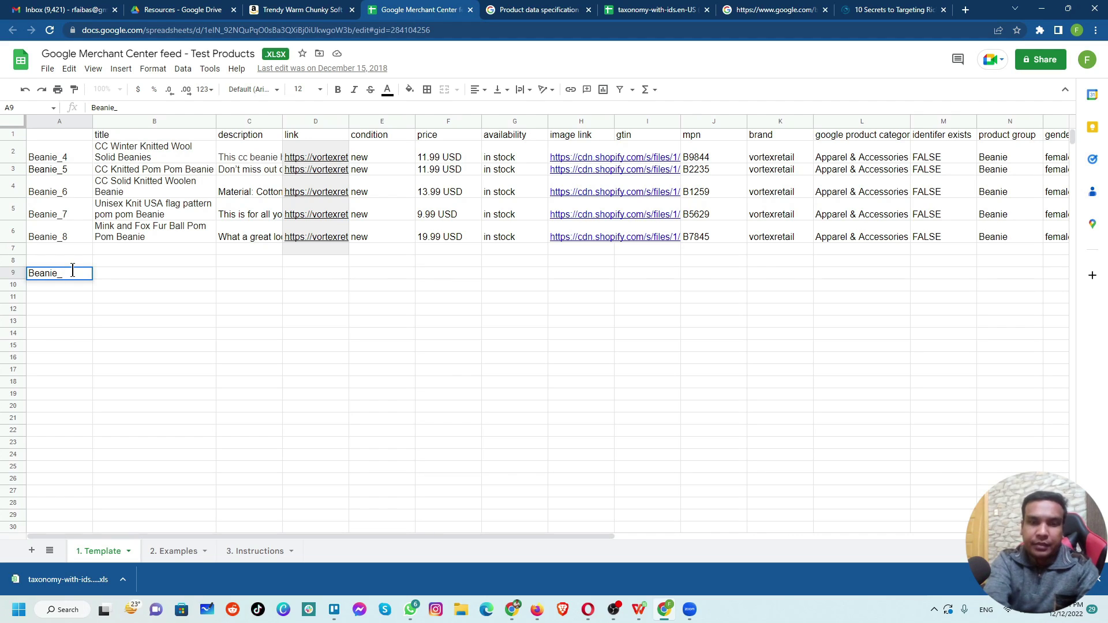
{"action": "key", "text": "Tab"}
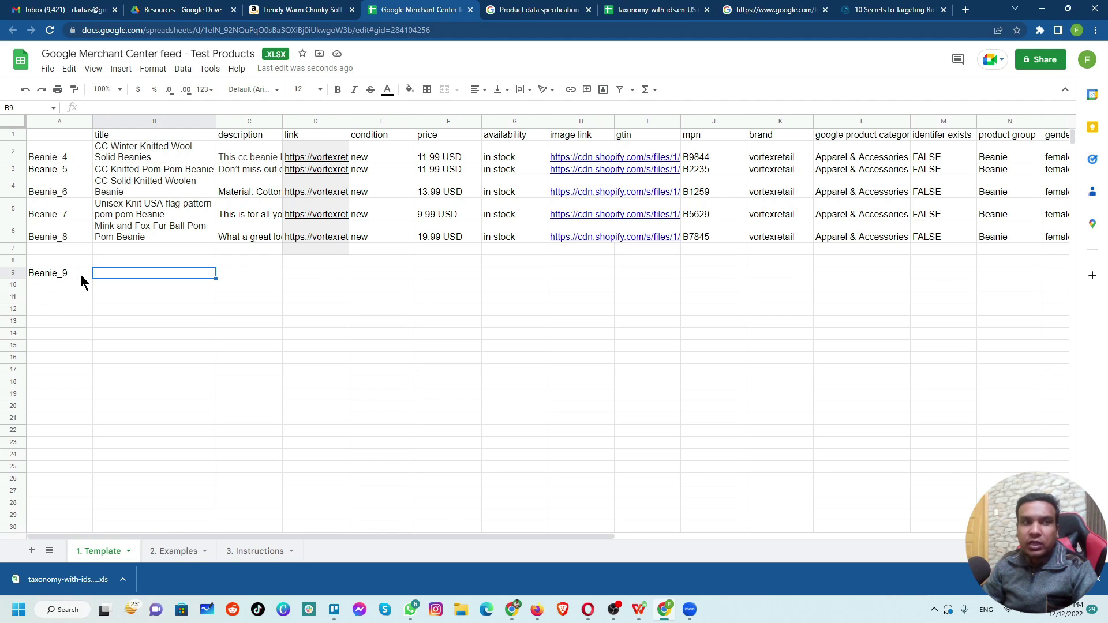
{"action": "left_click", "coordinate": [40, 277]}
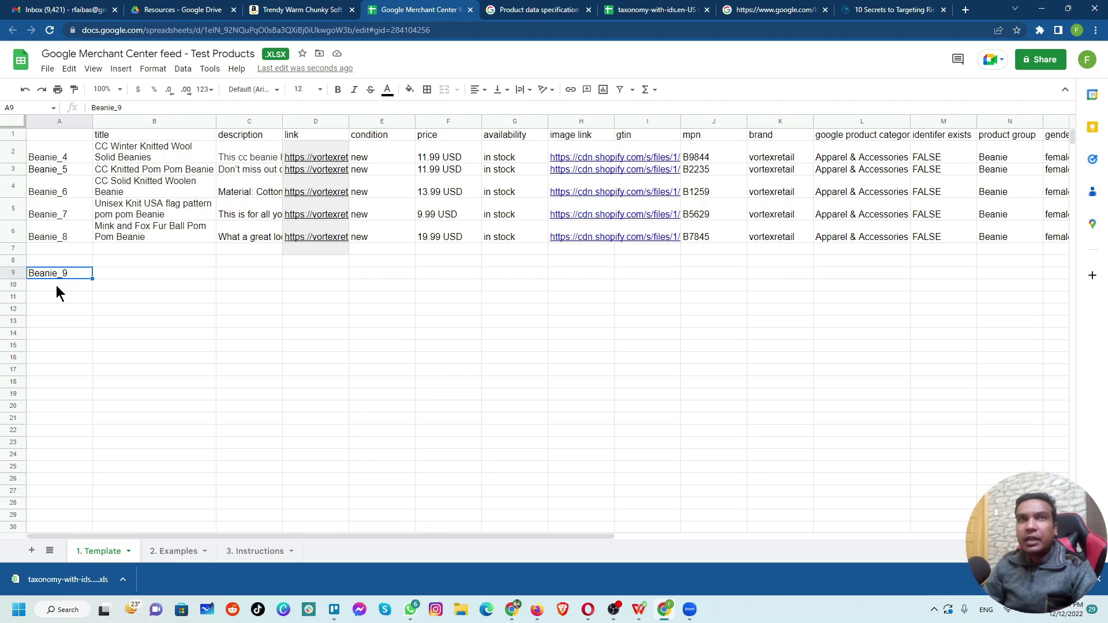
{"action": "left_click", "coordinate": [67, 295]}
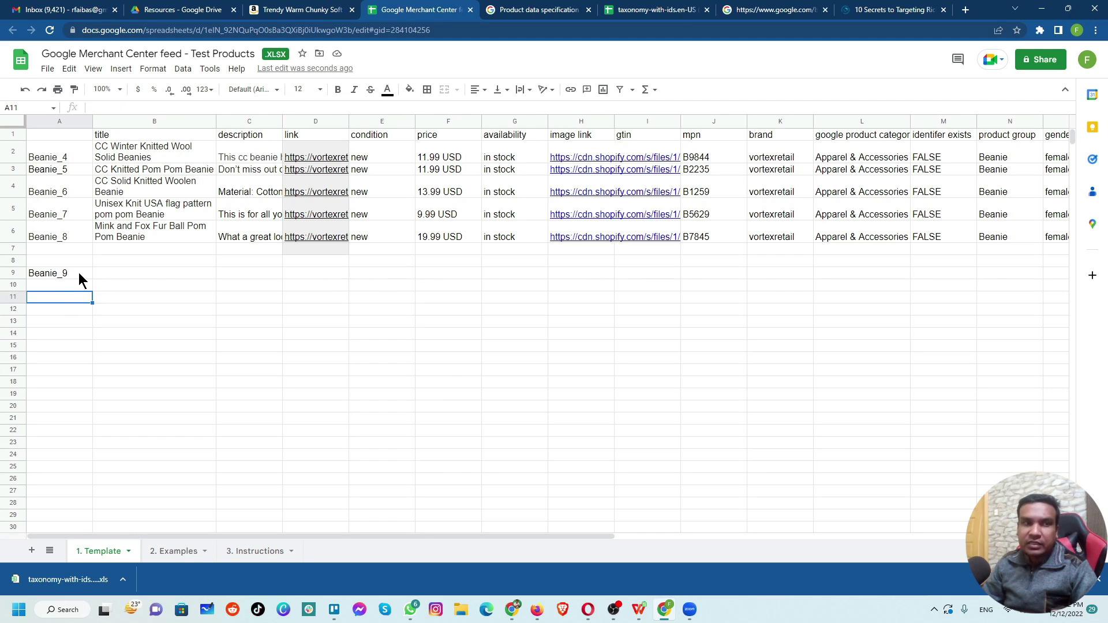
{"action": "left_click", "coordinate": [82, 273]}
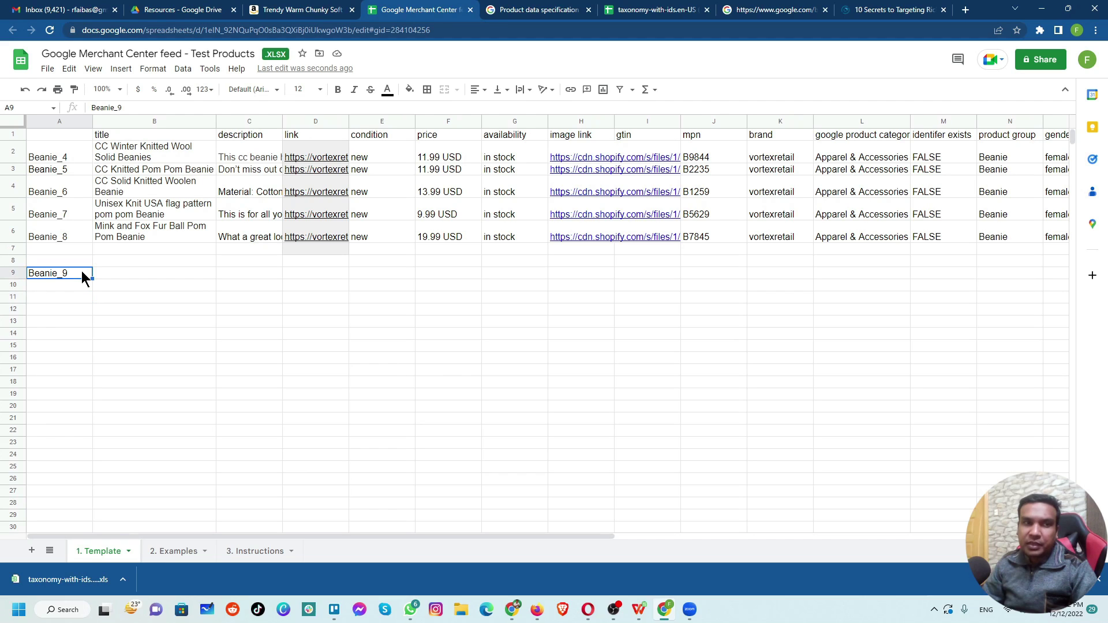
- Copy the full product title from the Amazon beanie page into title cell B9 of the feed spreadsheet
{"action": "left_click", "coordinate": [133, 272]}
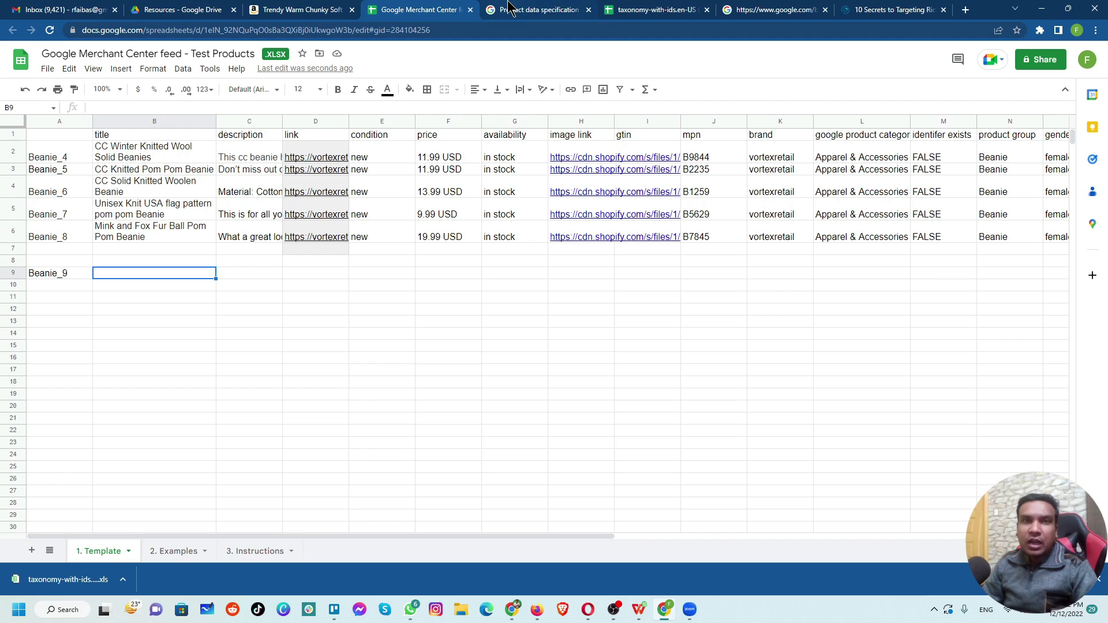
{"action": "left_click", "coordinate": [301, 10]}
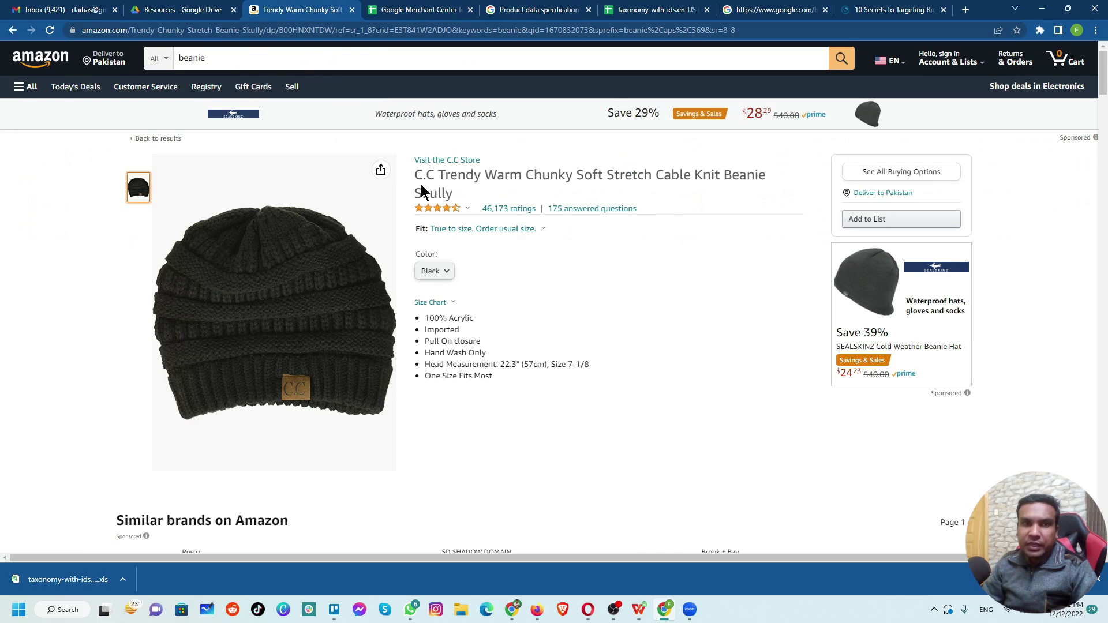
{"action": "left_click_drag", "start_coordinate": [416, 177], "coordinate": [469, 188]}
{"action": "key", "text": "ctrl+c"}
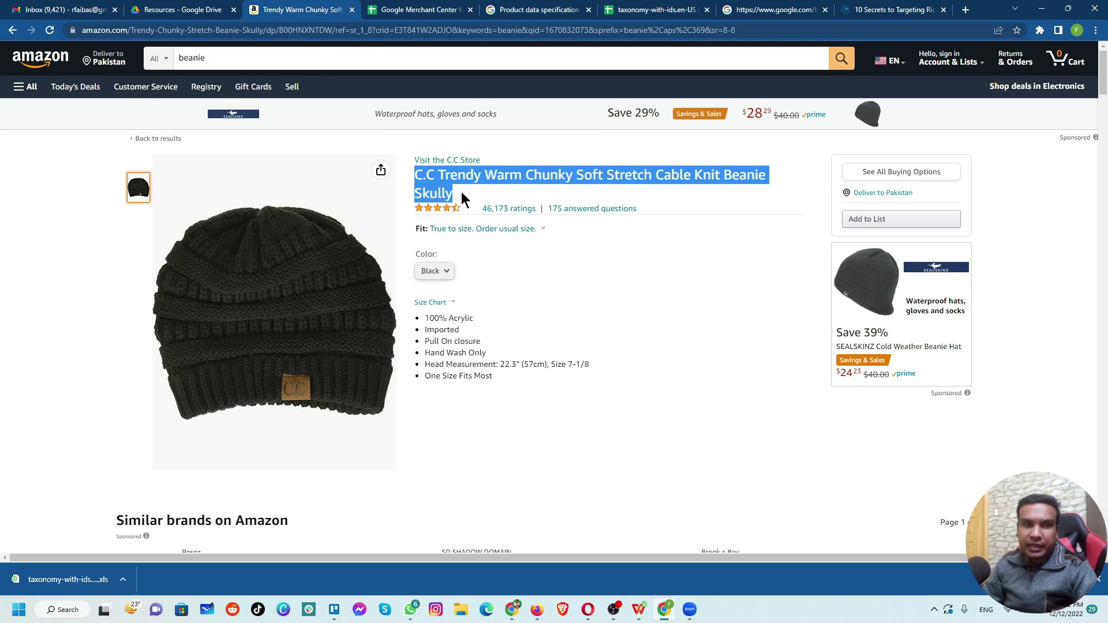
{"action": "scroll", "coordinate": [462, 196], "scroll_direction": "down", "scroll_amount": 3}
{"action": "scroll", "coordinate": [461, 196], "scroll_direction": "up", "scroll_amount": 2}
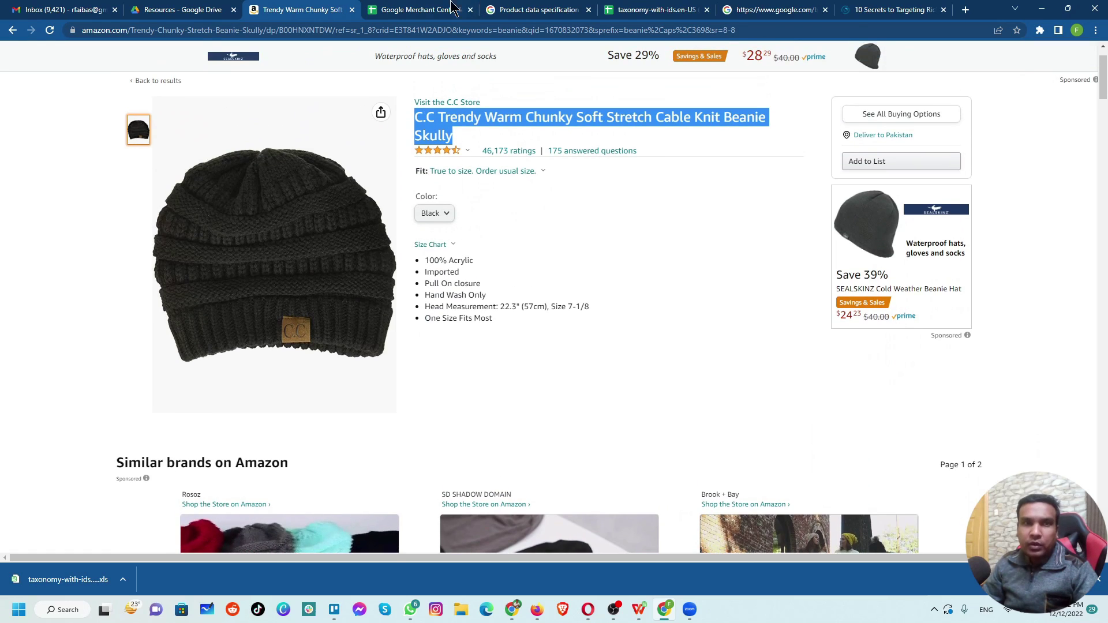
{"action": "left_click", "coordinate": [472, 8]}
{"action": "key", "text": "ctrl+v"}
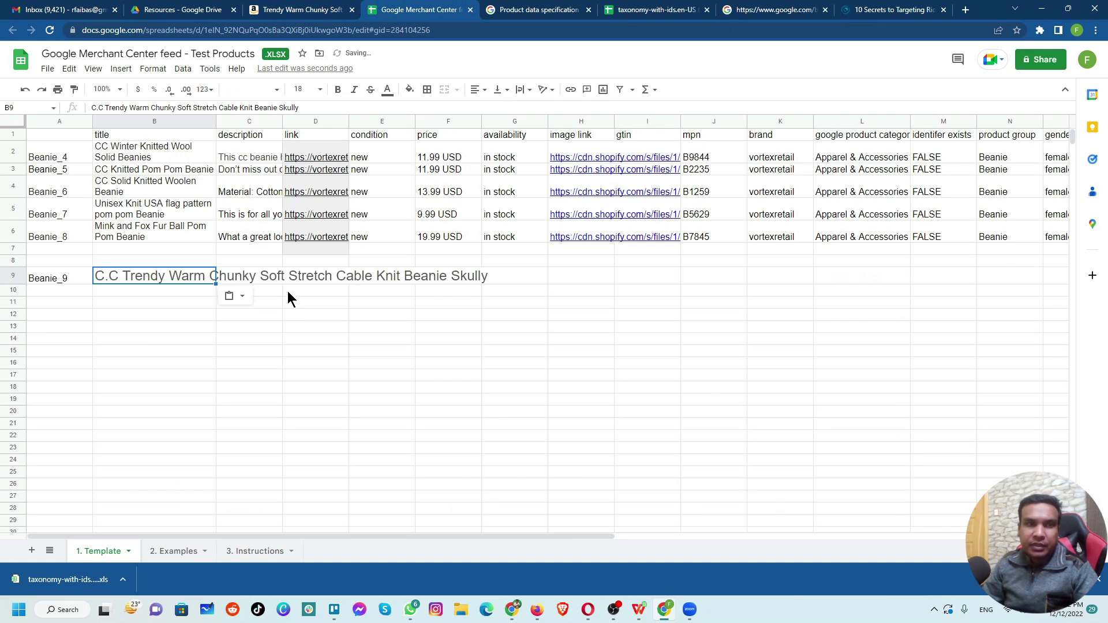
- Select description cell C9 in the feed and copy the six feature bullets from the Amazon beanie page
{"action": "left_click", "coordinate": [265, 272]}
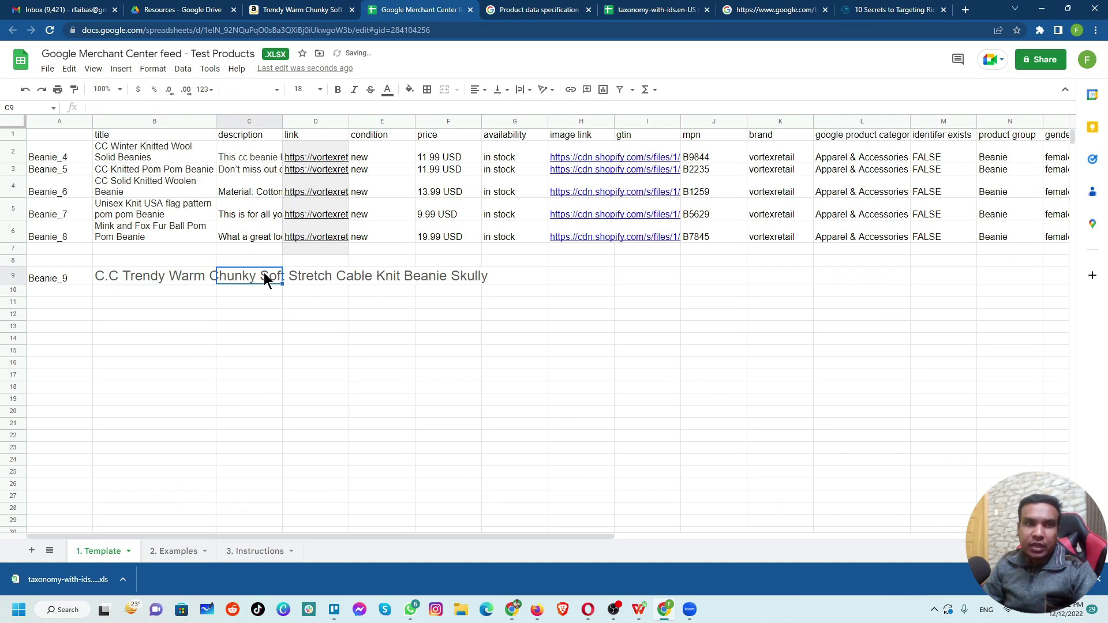
{"action": "left_click", "coordinate": [283, 10]}
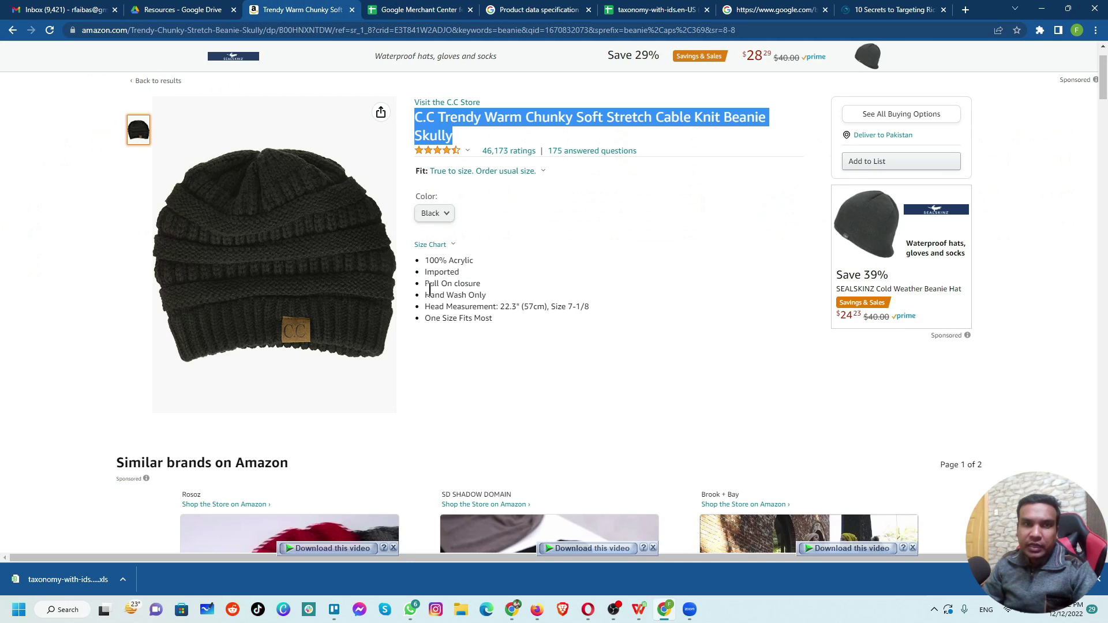
{"action": "left_click_drag", "start_coordinate": [426, 264], "coordinate": [489, 319]}
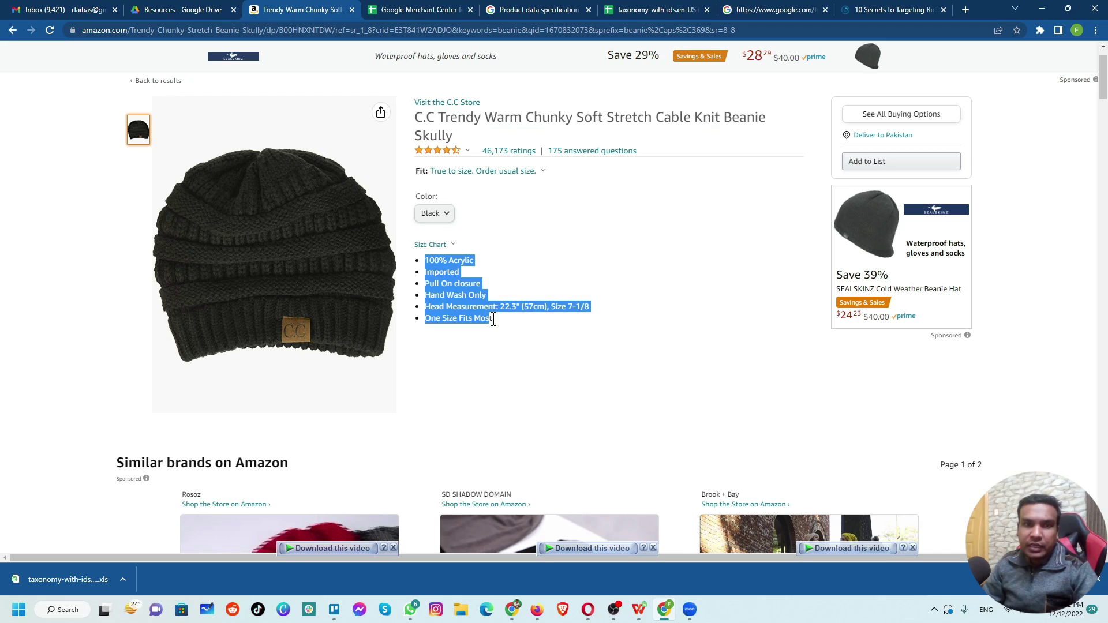
{"action": "left_click", "coordinate": [425, 261]}
{"action": "left_click_drag", "start_coordinate": [425, 260], "coordinate": [509, 324]}
{"action": "key", "text": "ctrl+c"}
- Try pasting the copied bullets into description cell C9 of the feed spreadsheet, check the filled cells, and undo the paste
{"action": "left_click", "coordinate": [421, 9]}
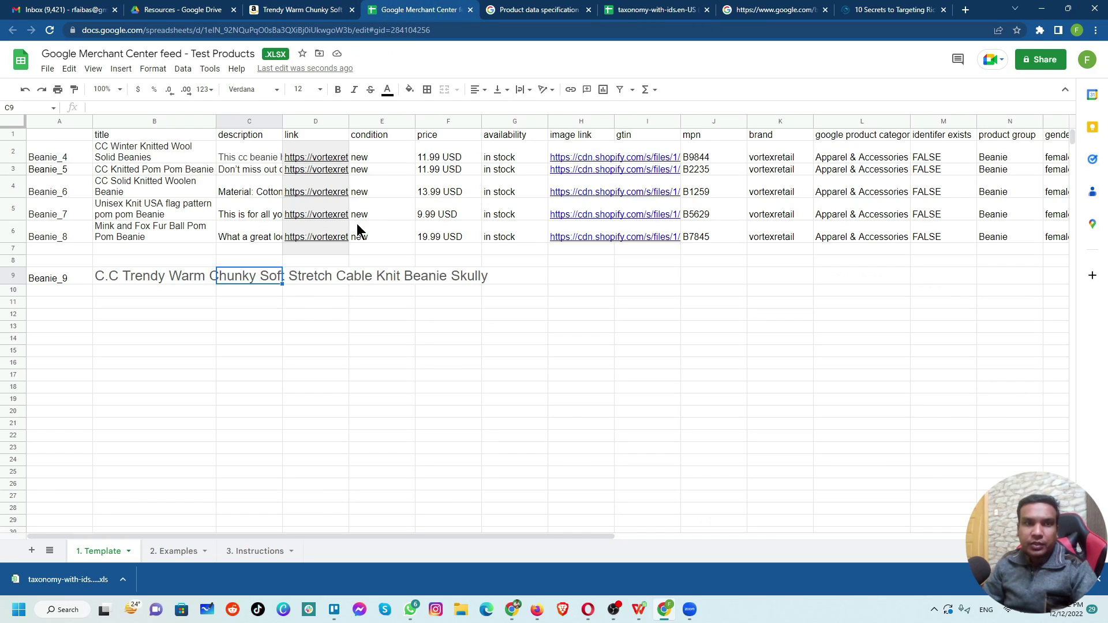
{"action": "key", "text": "ctrl+v"}
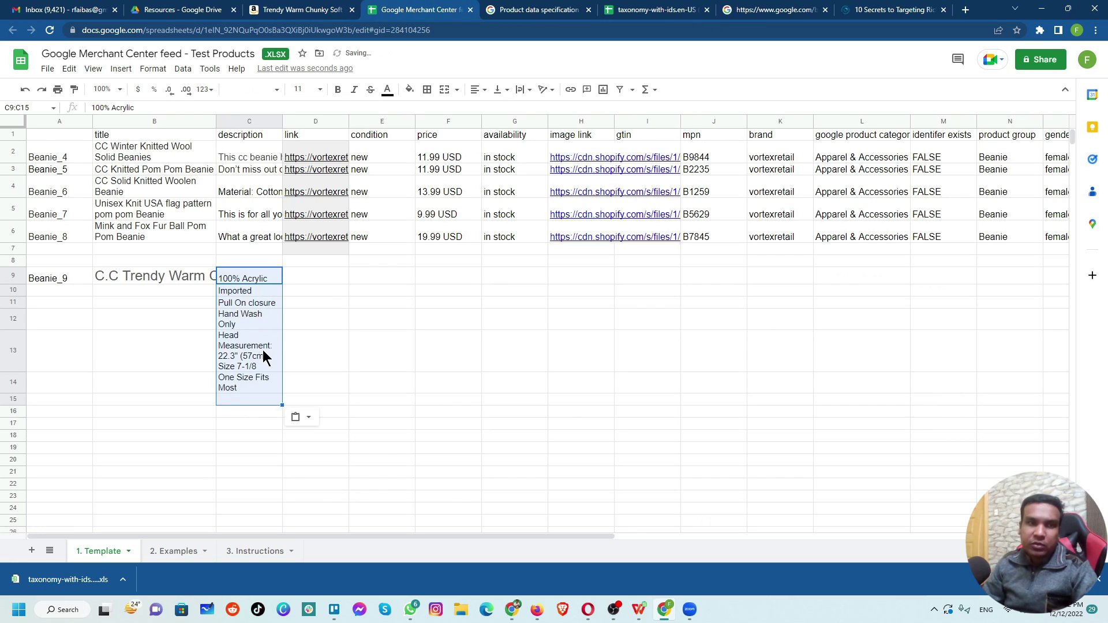
{"action": "left_click", "coordinate": [260, 305]}
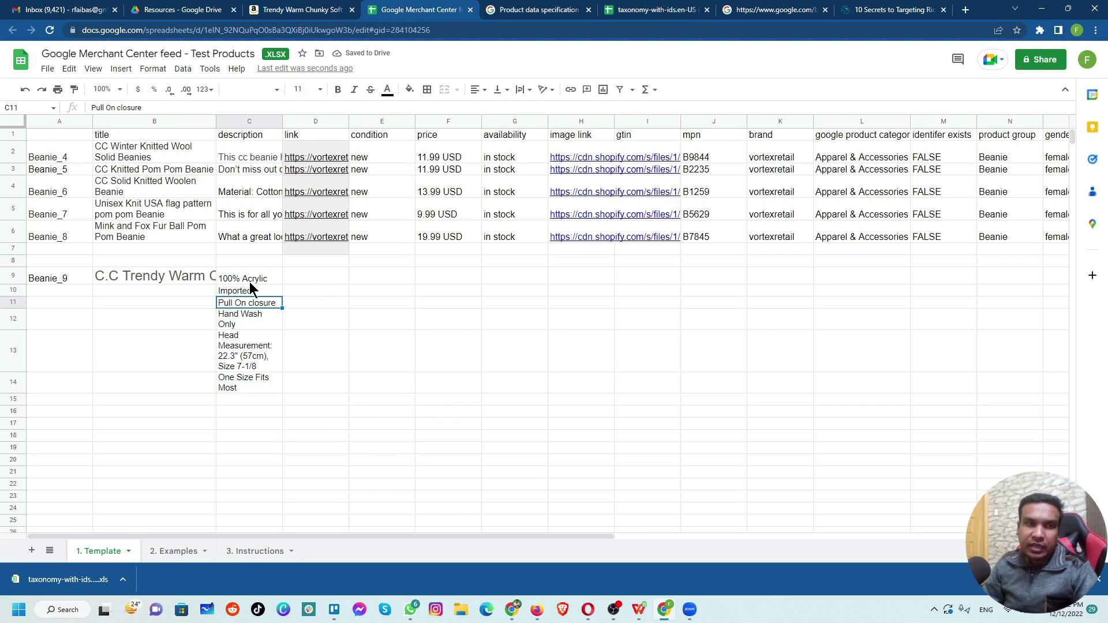
{"action": "left_click", "coordinate": [249, 290]}
{"action": "left_click", "coordinate": [246, 303]}
{"action": "left_click", "coordinate": [243, 349]}
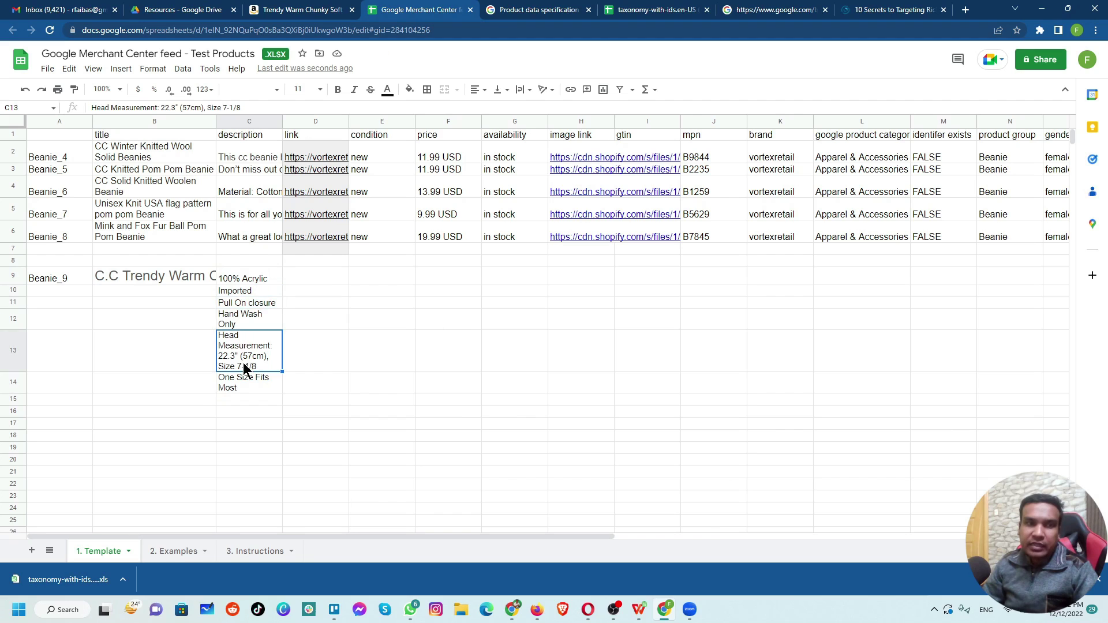
{"action": "left_click", "coordinate": [241, 383]}
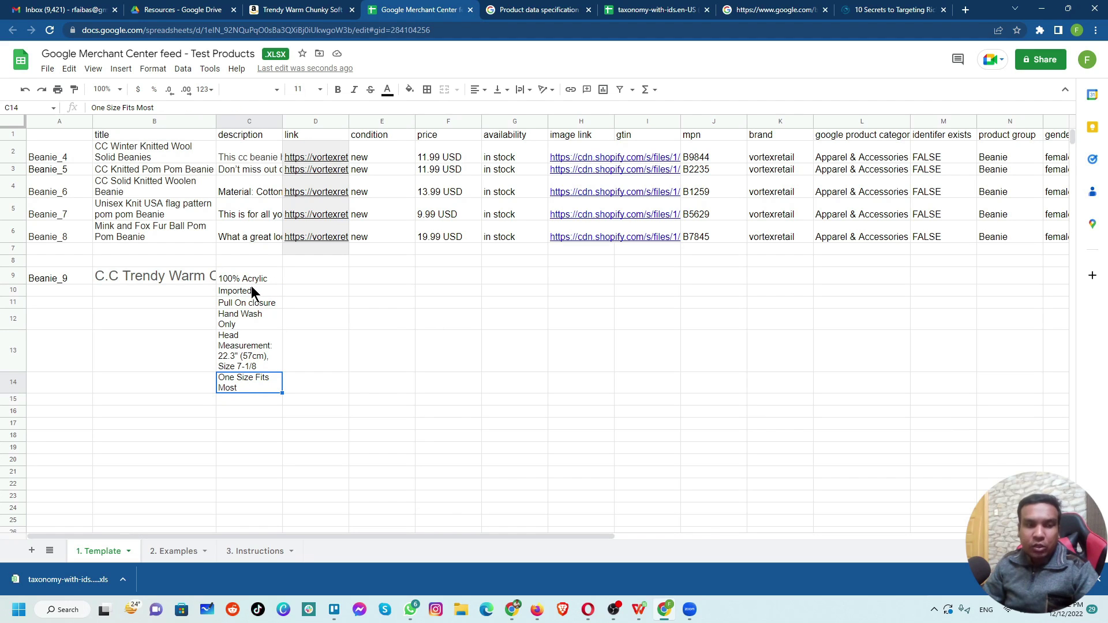
{"action": "key", "text": "ctrl+z"}
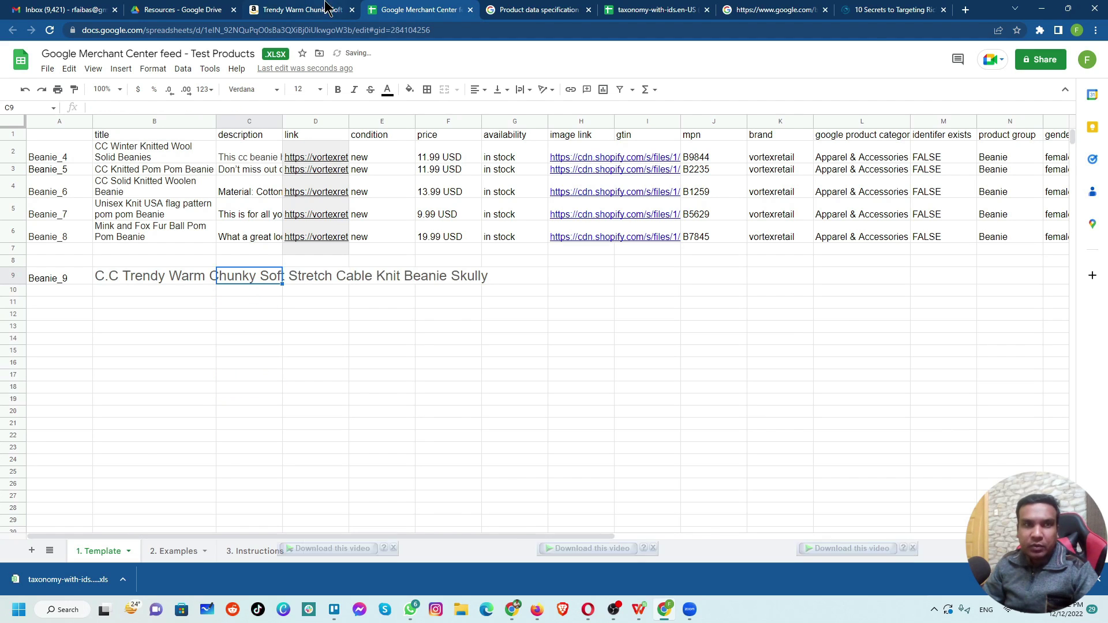
- Open Notepad from the Windows search and paste the copied beanie bullets into a blank document
{"action": "left_click", "coordinate": [306, 10]}
{"action": "left_click", "coordinate": [65, 612]}
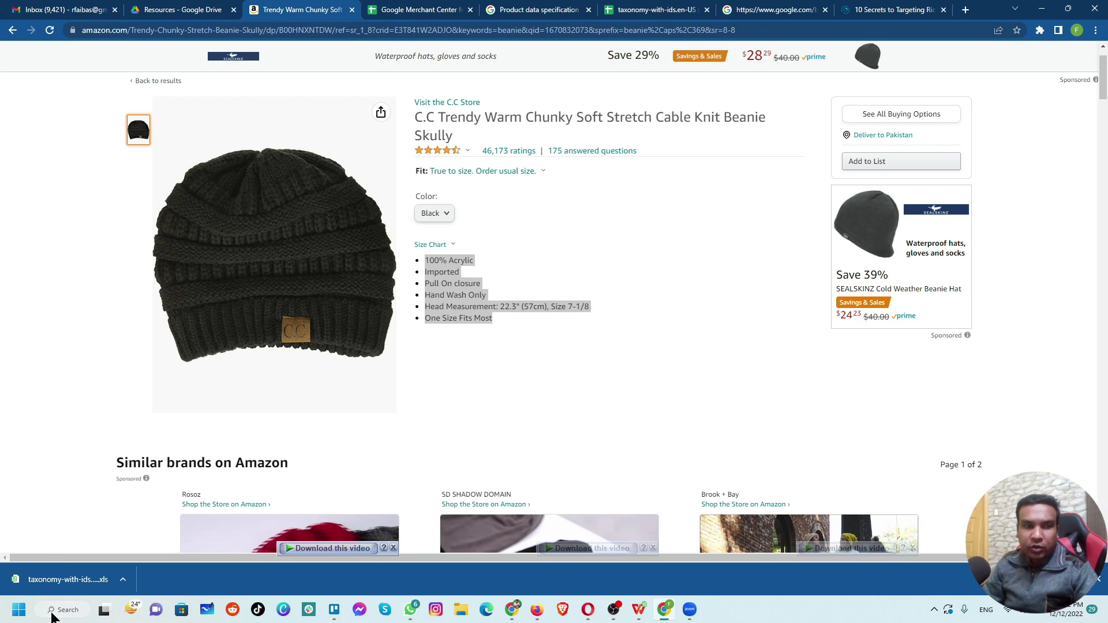
{"action": "type", "text": "n"}
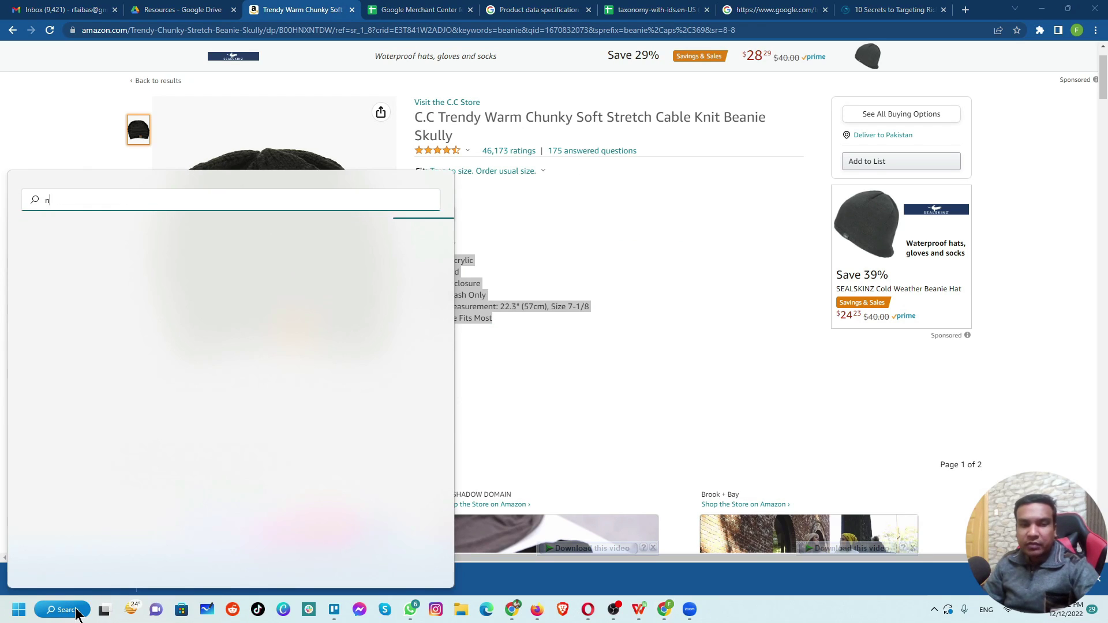
{"action": "left_click", "coordinate": [77, 613]}
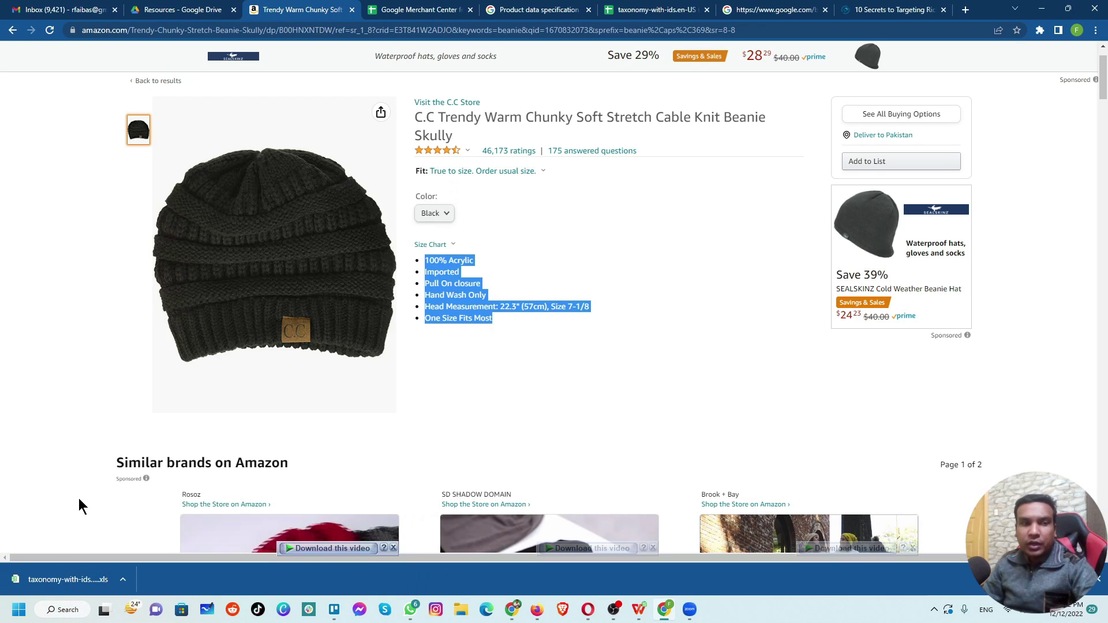
{"action": "left_click", "coordinate": [66, 612]}
{"action": "type", "text": "not"}
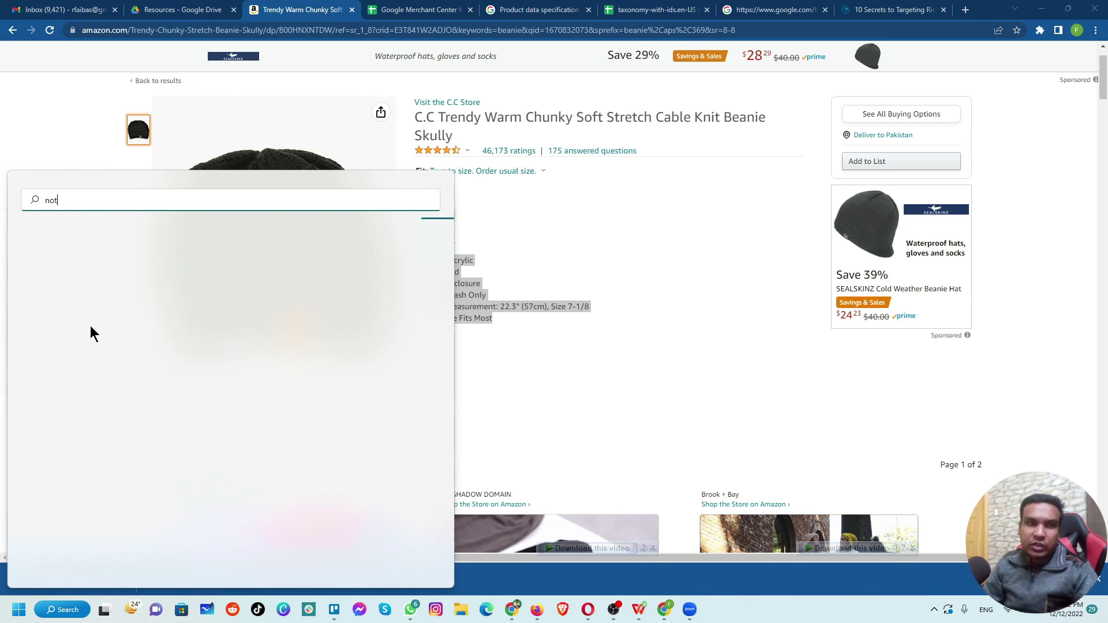
{"action": "key", "text": "BackSpace"}
{"action": "key", "text": "BackSpace"}
{"action": "key", "text": "BackSpace"}
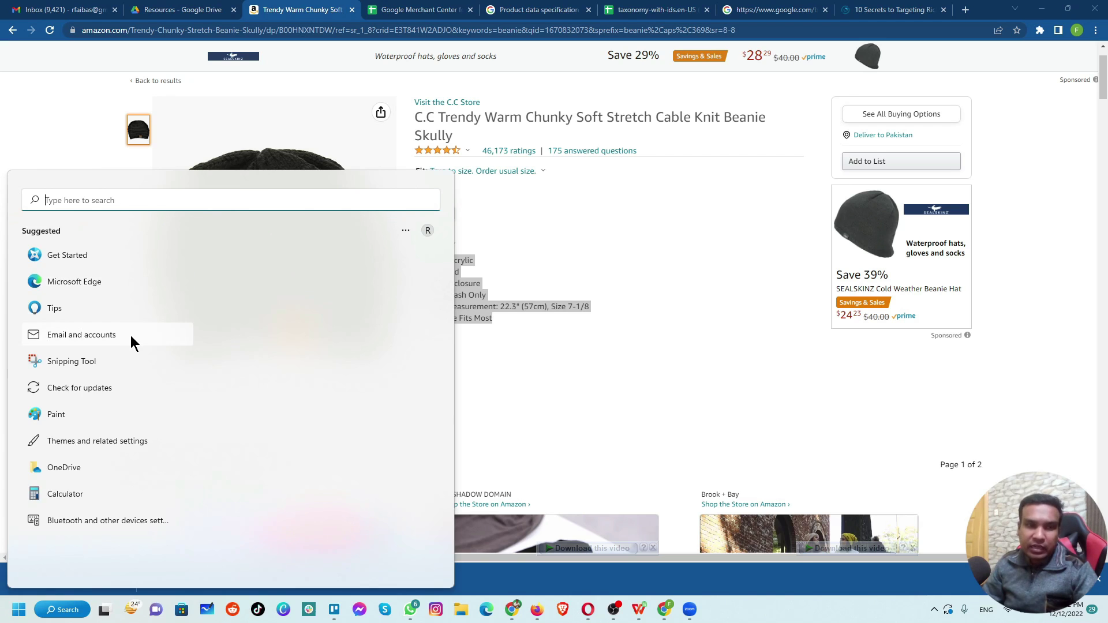
{"action": "type", "text": "no"}
{"action": "left_click", "coordinate": [114, 282]}
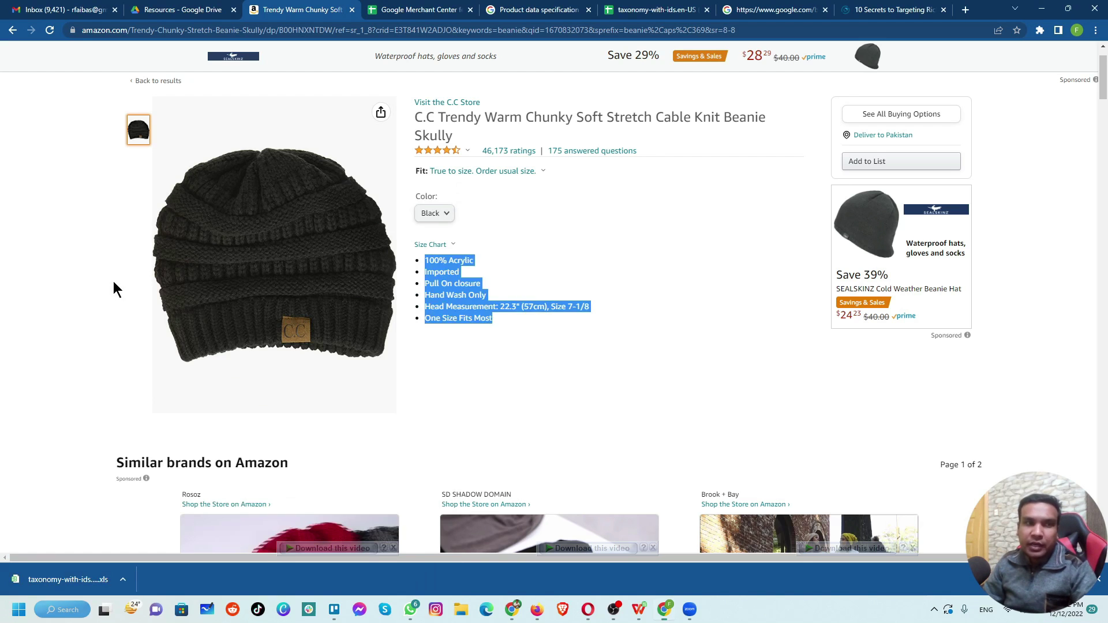
{"action": "key", "text": "ctrl+v"}
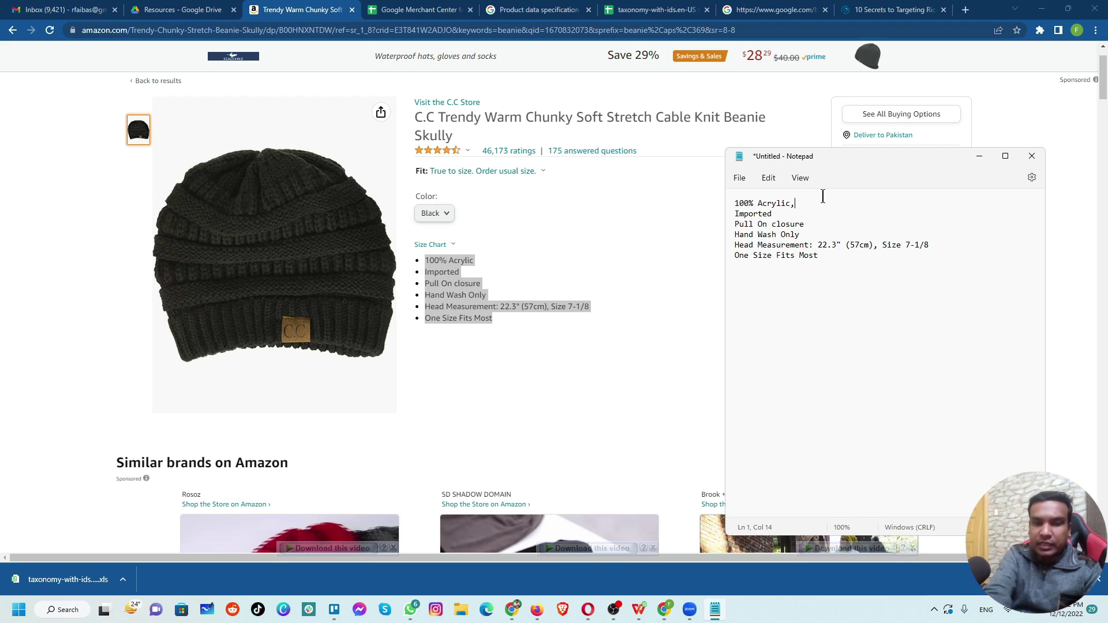
- Join the pasted bullet lines into a single line of text, separating the features with commas
{"action": "key", "text": "Delete"}
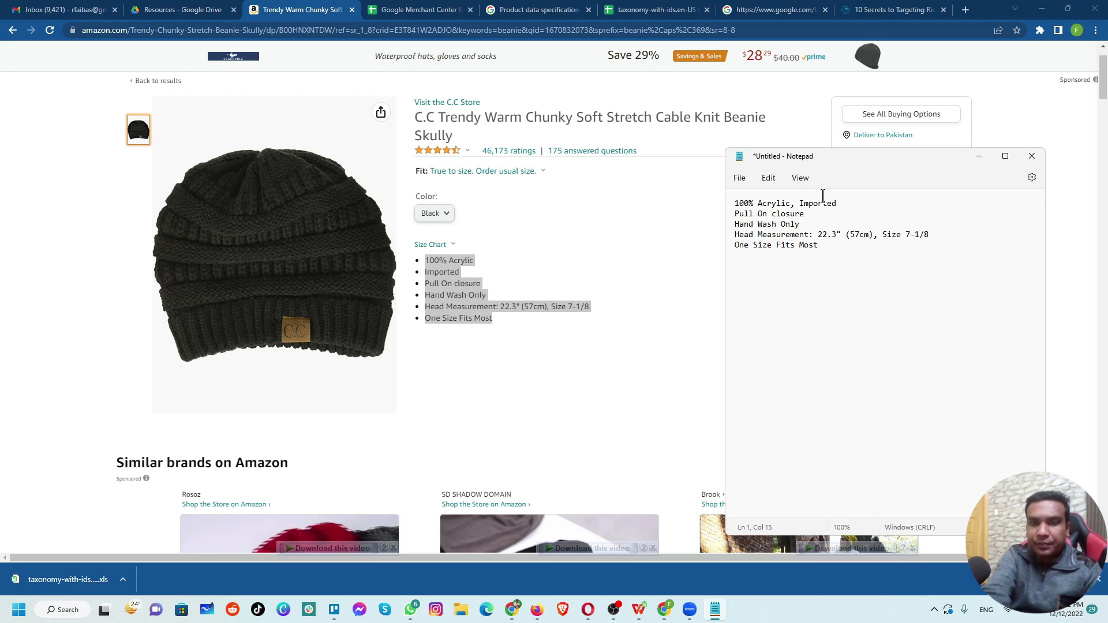
{"action": "type", "text": ","}
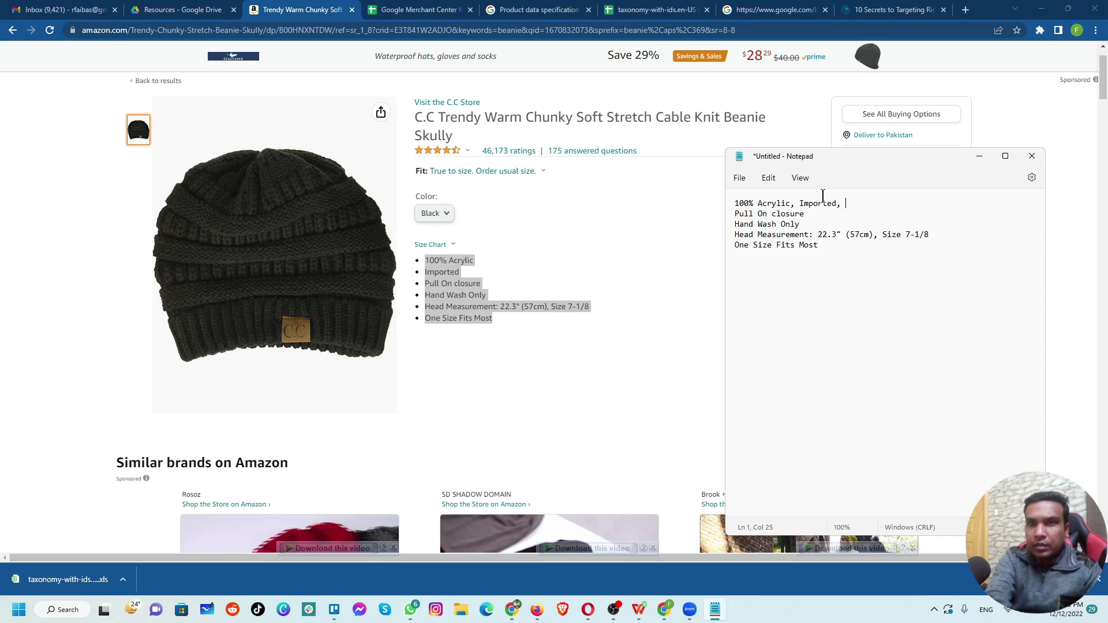
{"action": "key", "text": "Delete"}
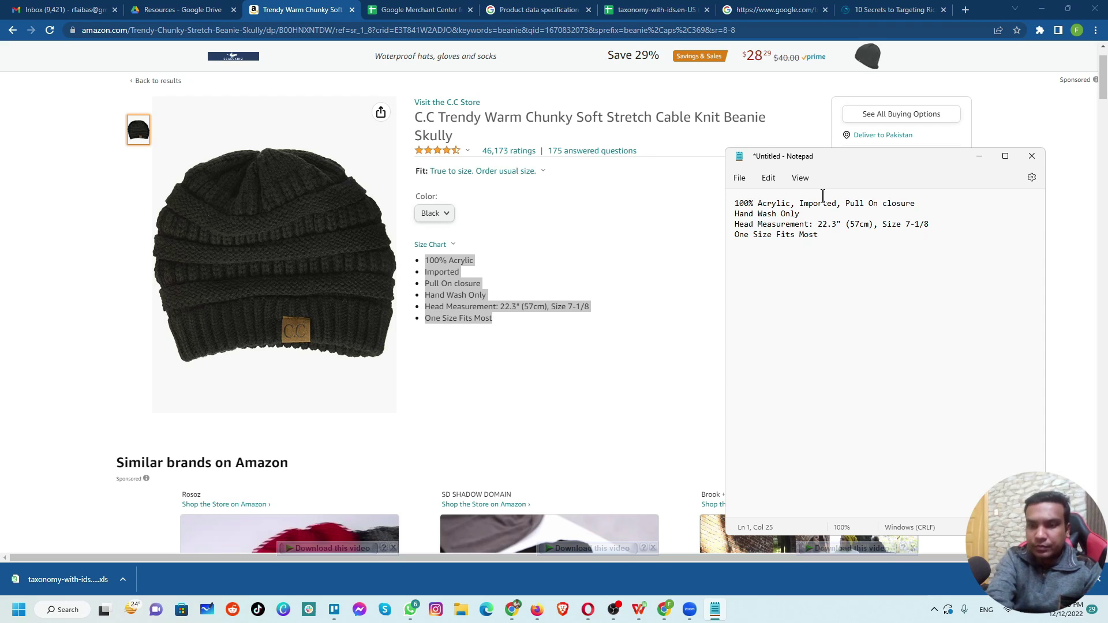
{"action": "type", "text": ","}
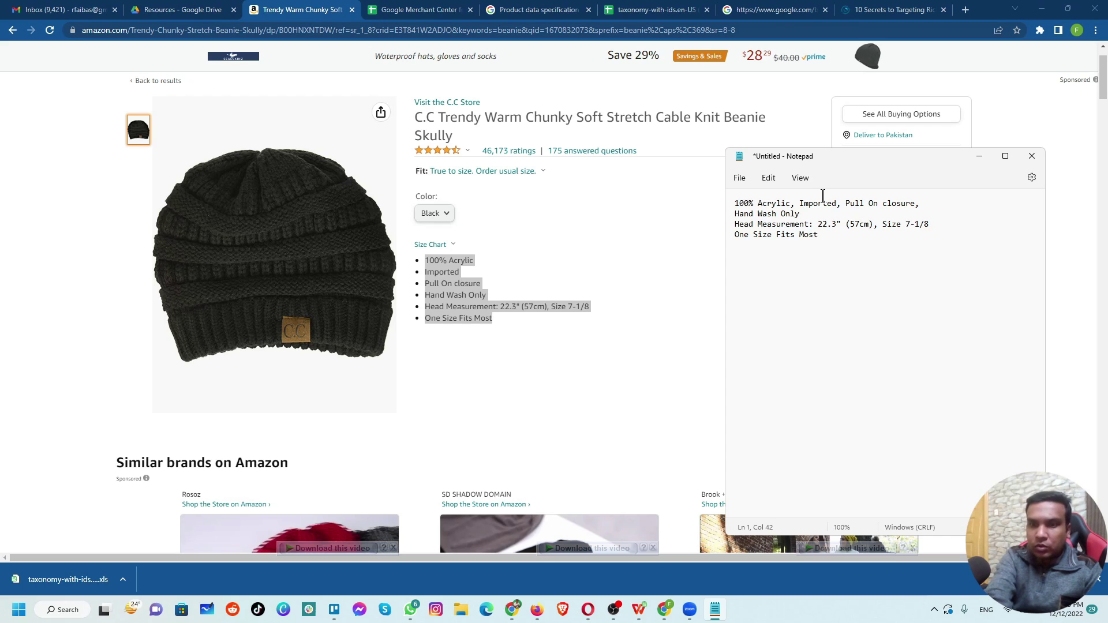
{"action": "key", "text": "Delete"}
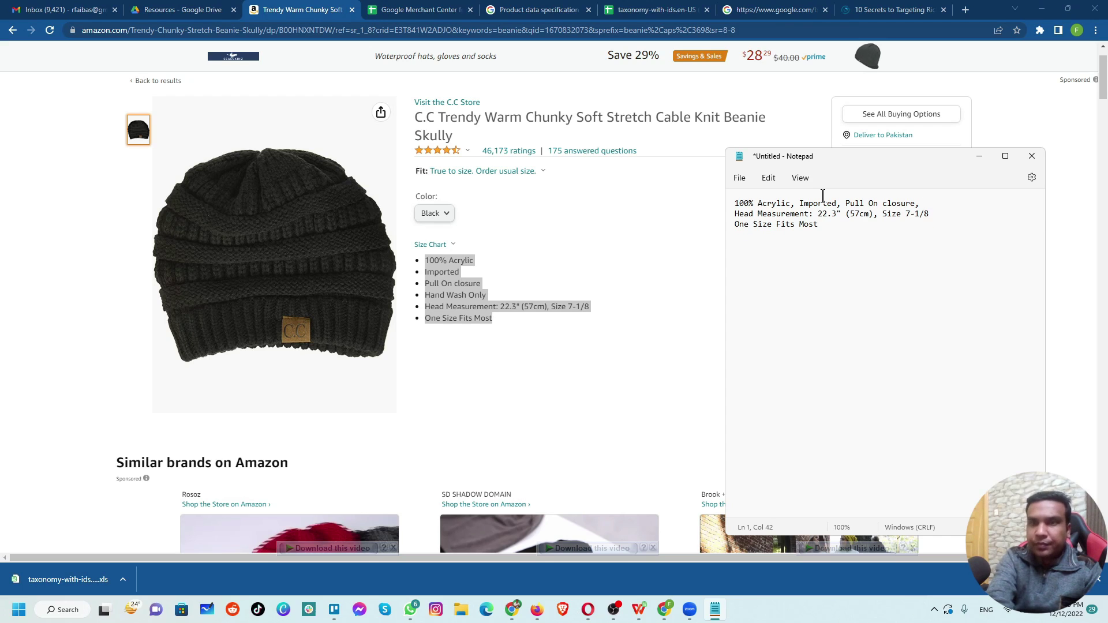
{"action": "type", "text": ","}
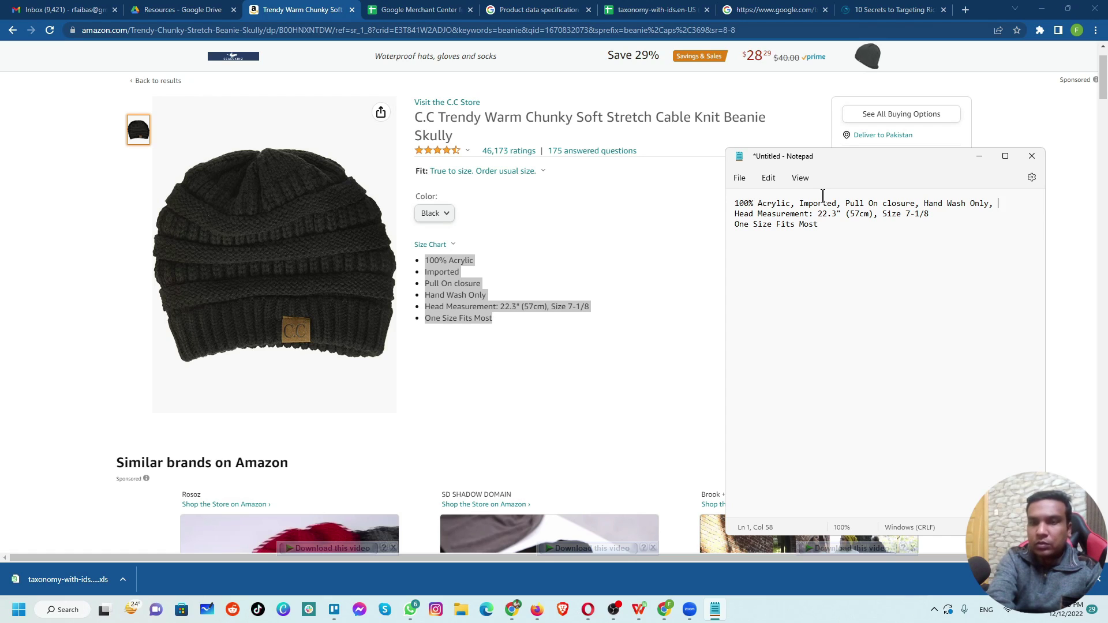
{"action": "key", "text": "Delete"}
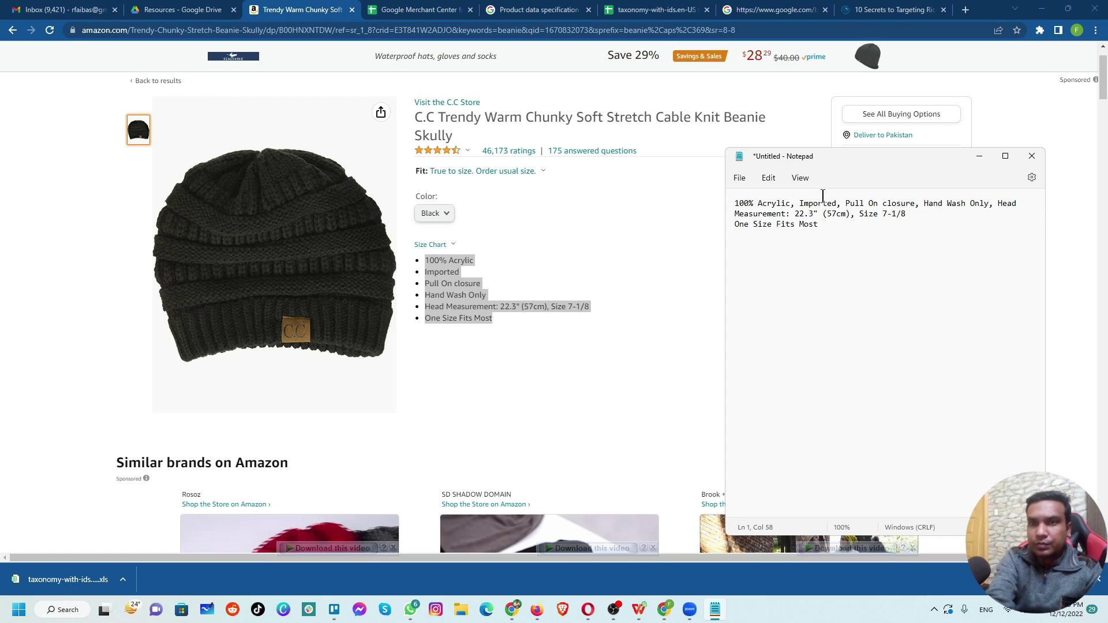
{"action": "key", "text": "End"}
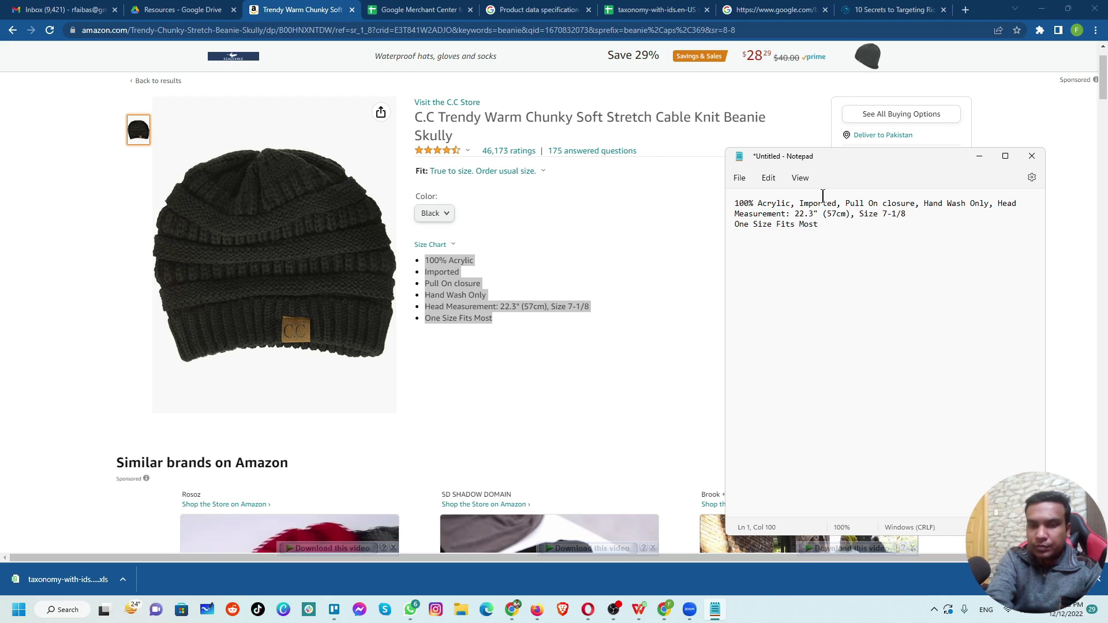
{"action": "type", "text": ","}
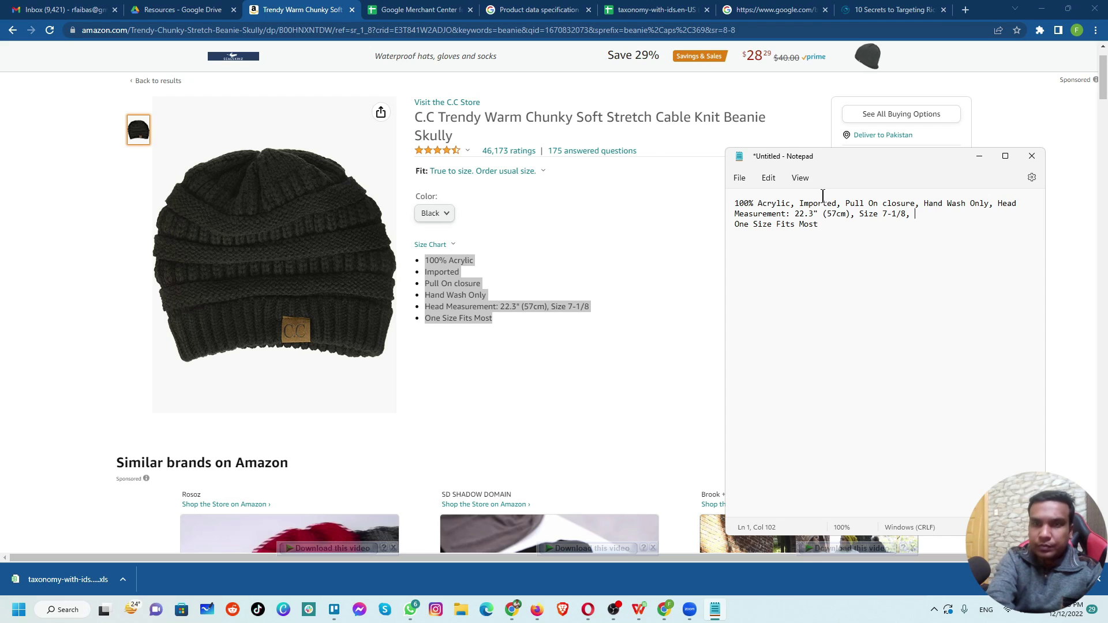
{"action": "key", "text": "Delete"}
- Copy the whole comma-separated text from Notepad into description cell C9 of the feed spreadsheet
{"action": "key", "text": "ctrl+a"}
{"action": "key", "text": "ctrl+c"}
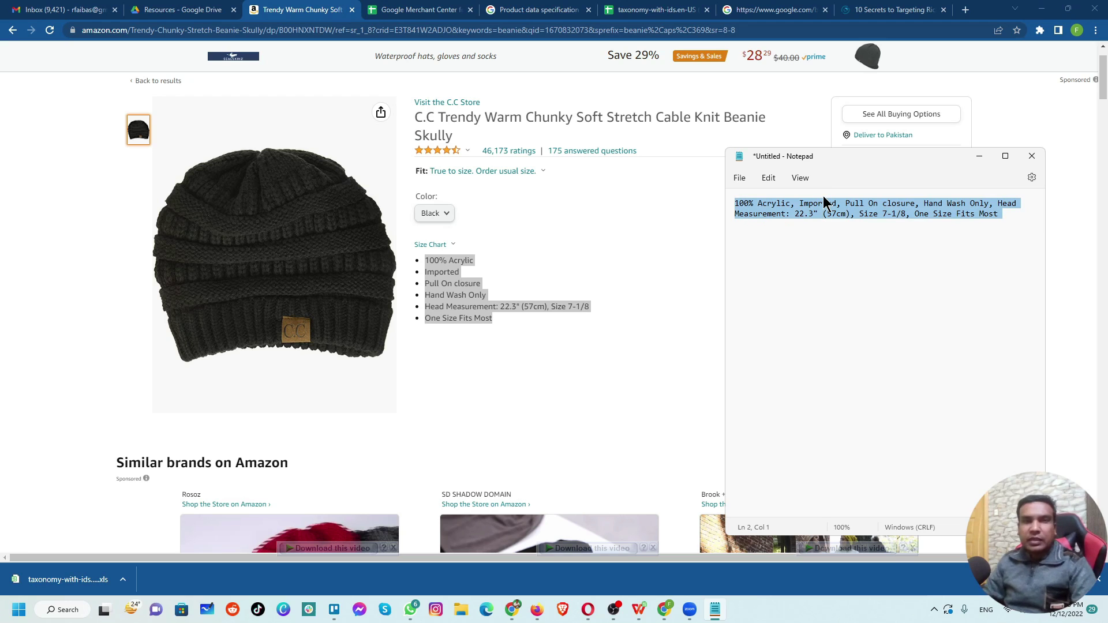
{"action": "left_click", "coordinate": [411, 10]}
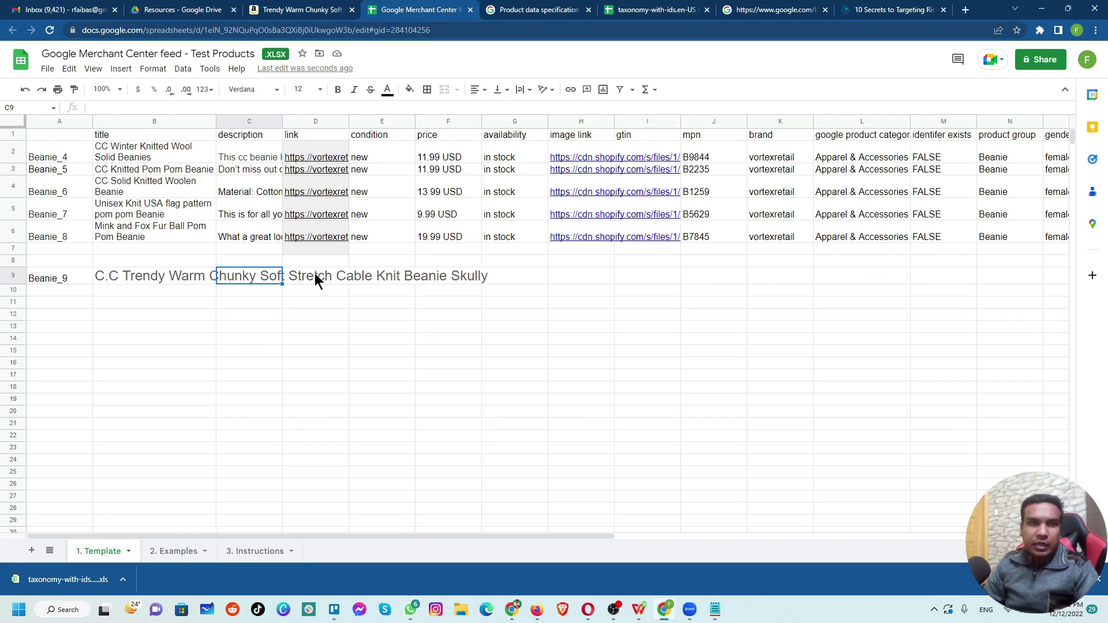
{"action": "key", "text": "ctrl+v"}
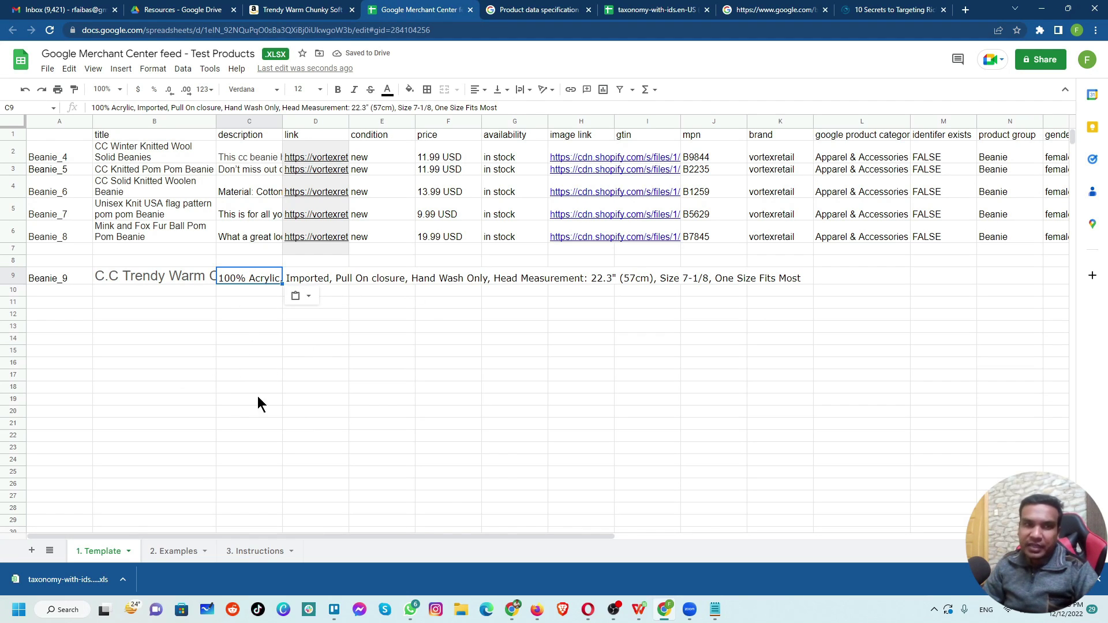
- Copy the Amazon beanie page's web address into link cell D9 of the feed spreadsheet
{"action": "left_click", "coordinate": [327, 277]}
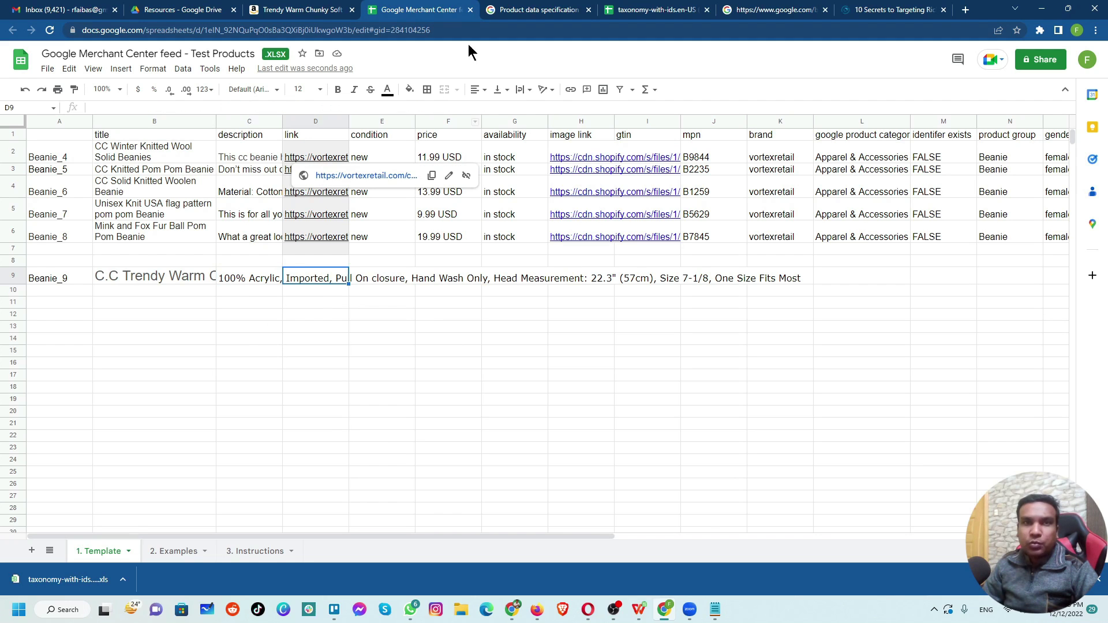
{"action": "left_click", "coordinate": [316, 10]}
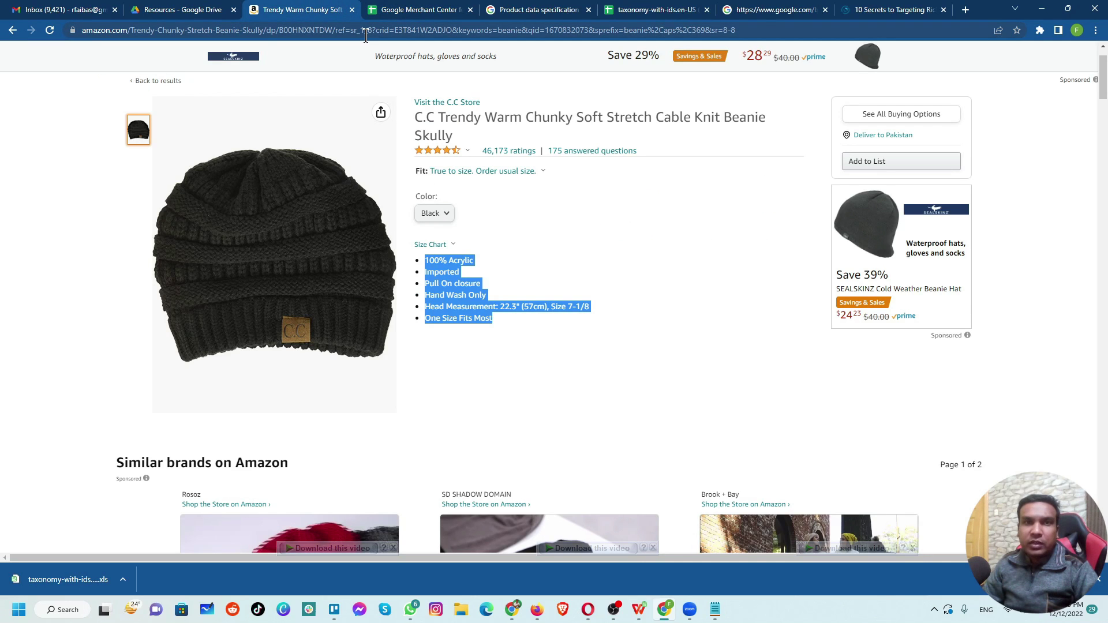
{"action": "left_click", "coordinate": [366, 36]}
{"action": "key", "text": "ctrl+c"}
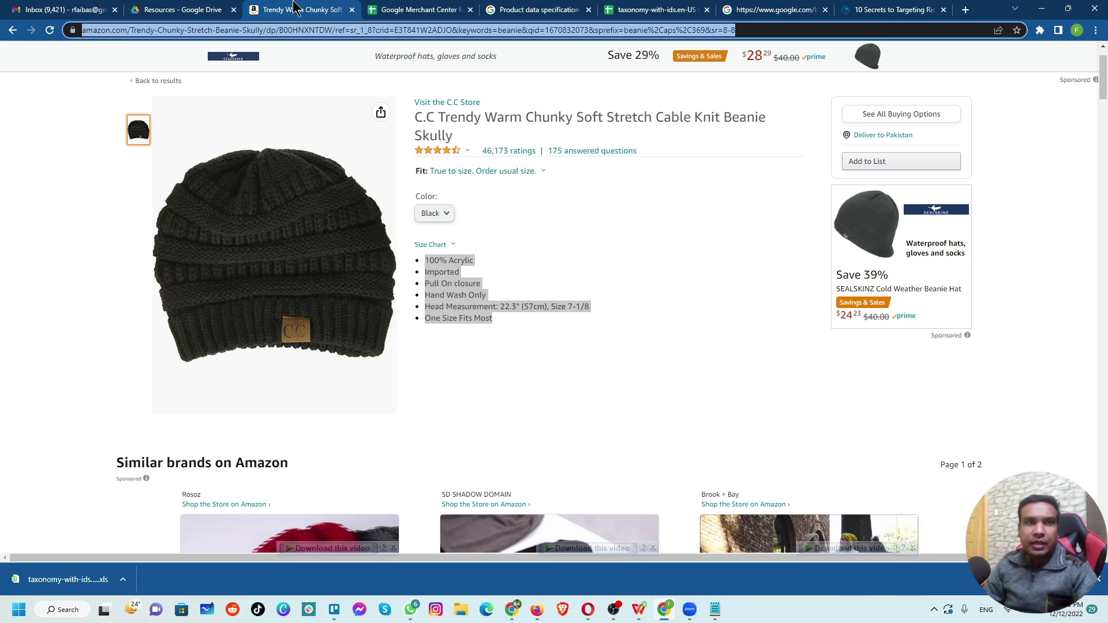
{"action": "left_click", "coordinate": [442, 9]}
{"action": "key", "text": "ctrl+v"}
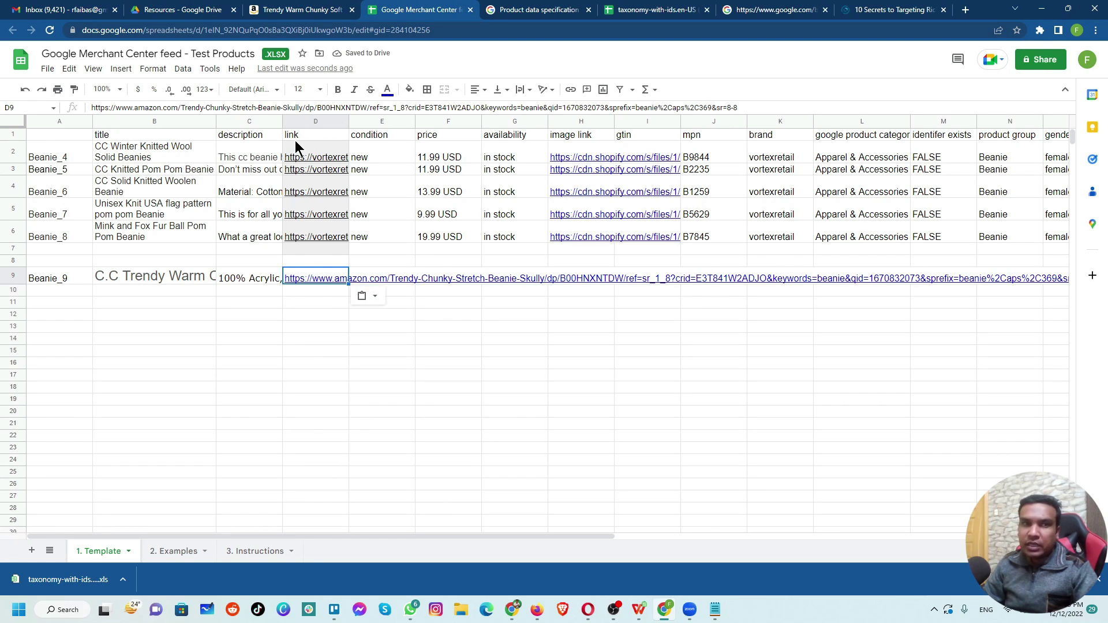
- Move on to condition cell E9 and check the accepted condition values and sample entries on the 2. Examples sheet
{"action": "key", "text": "Right"}
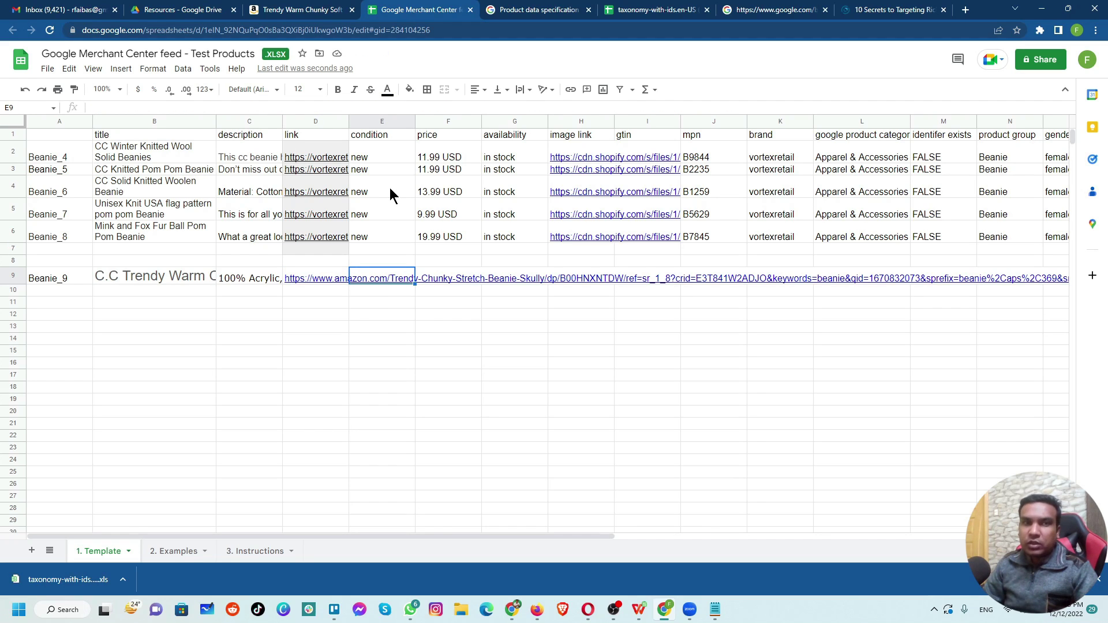
{"action": "left_click", "coordinate": [180, 550]}
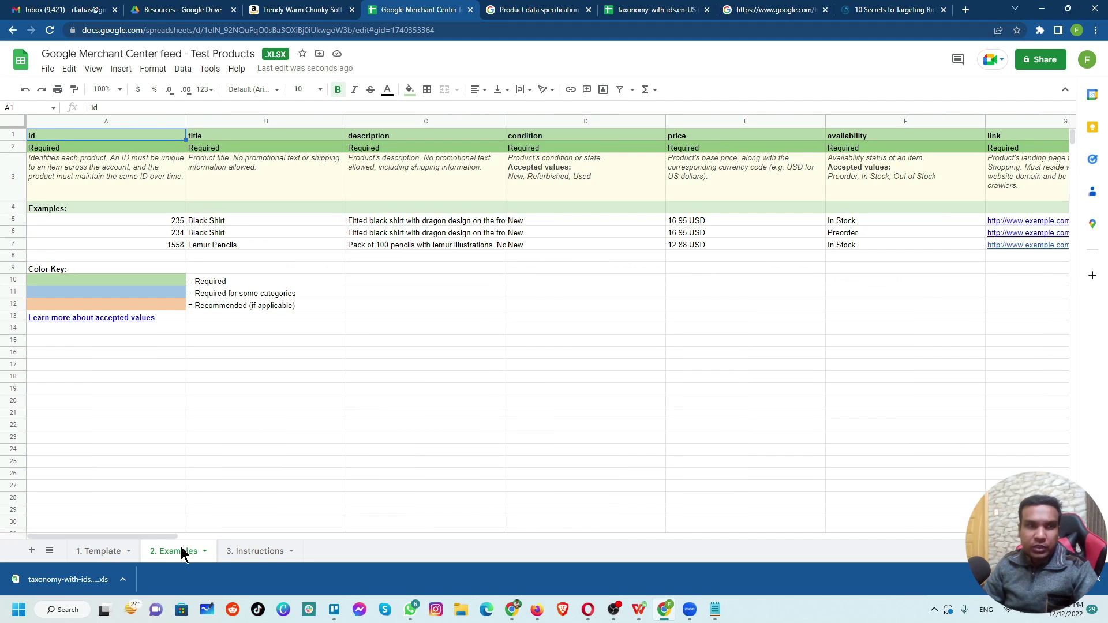
{"action": "left_click", "coordinate": [535, 224]}
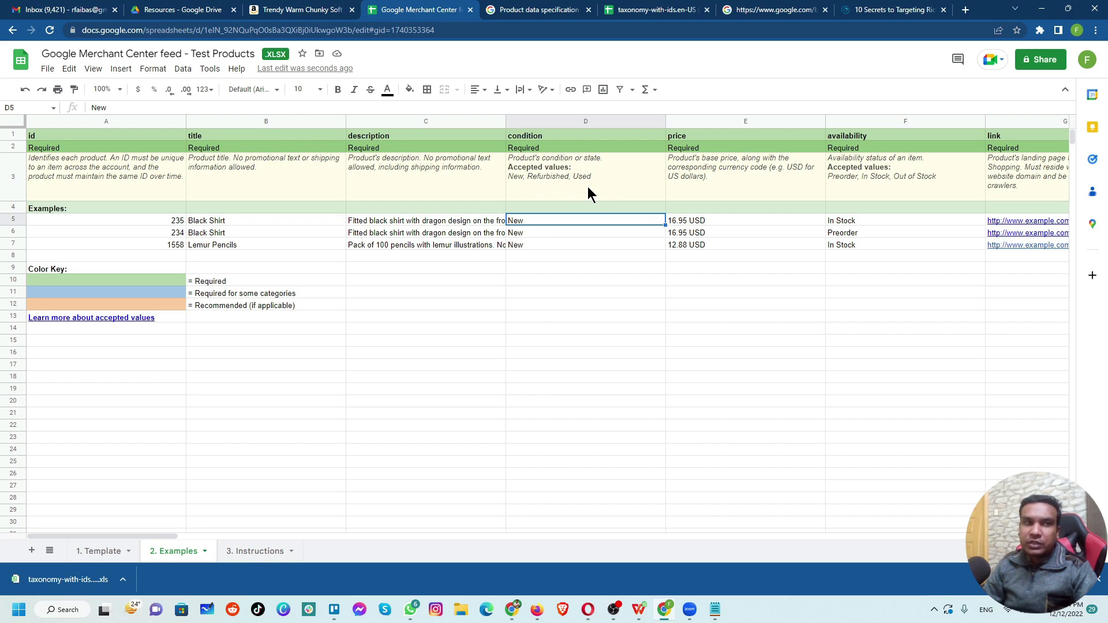
- Return to the 1. Template sheet and set the Beanie_9 condition in cell E9 to new
{"action": "left_click", "coordinate": [295, 10]}
{"action": "left_click", "coordinate": [406, 8]}
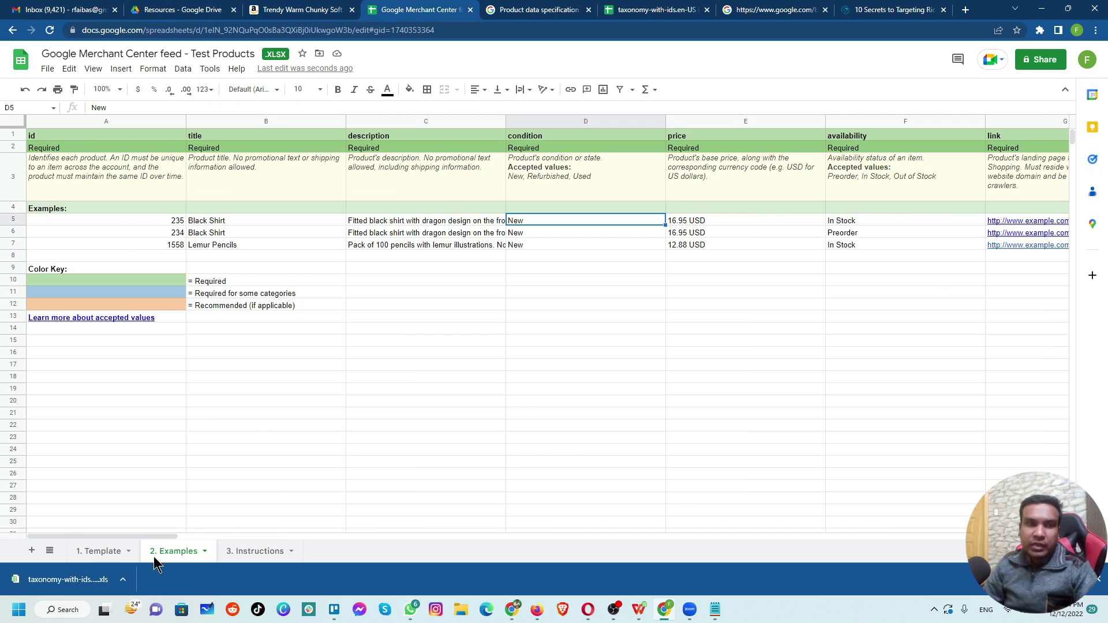
{"action": "left_click", "coordinate": [102, 552]}
{"action": "type", "text": "new"}
{"action": "key", "text": "Tab"}
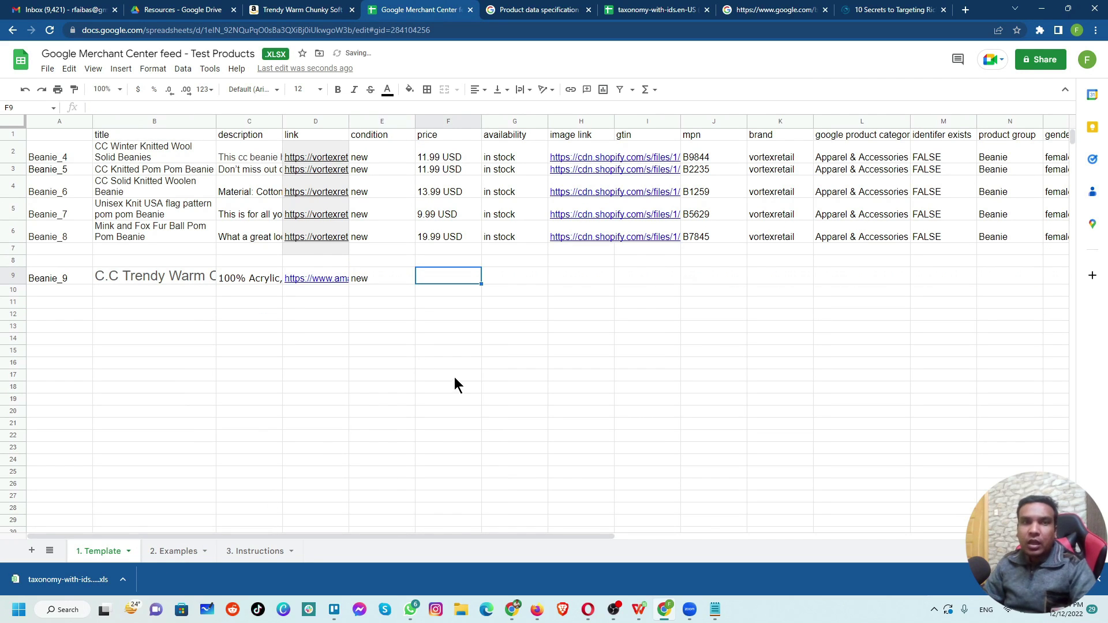
- Set price cell F9 to 28.29 USD using the price on the Amazon page, and check the price format on the 2. Examples sheet
{"action": "left_click", "coordinate": [299, 8]}
{"action": "scroll", "coordinate": [506, 219], "scroll_direction": "up", "scroll_amount": 1}
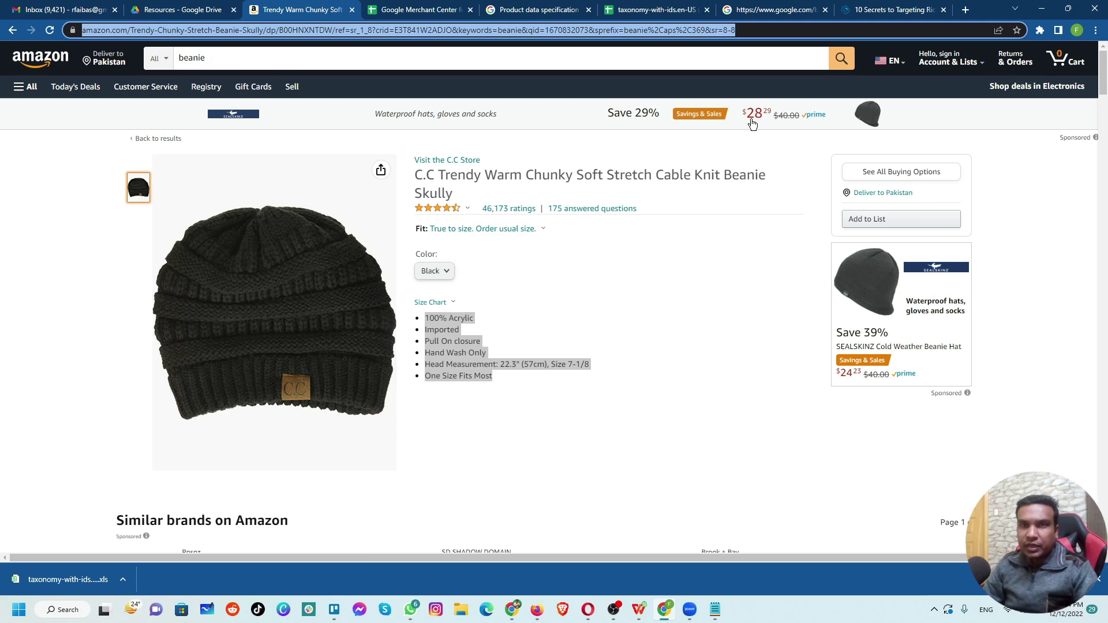
{"action": "left_click", "coordinate": [415, 11]}
{"action": "type", "text": "28"}
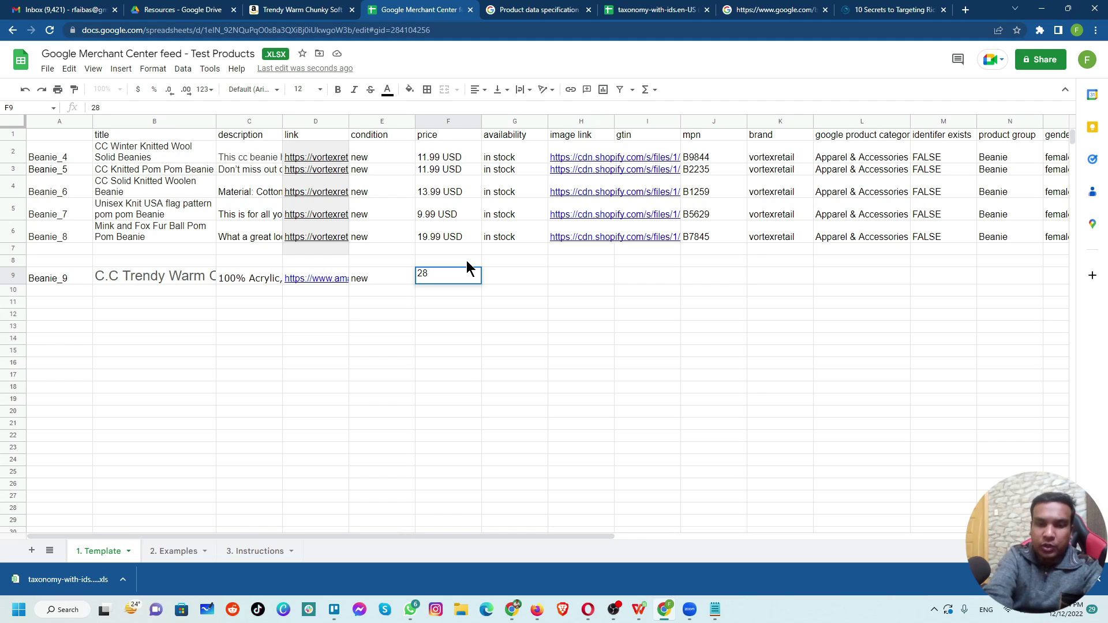
{"action": "type", "text": ".29 USD"}
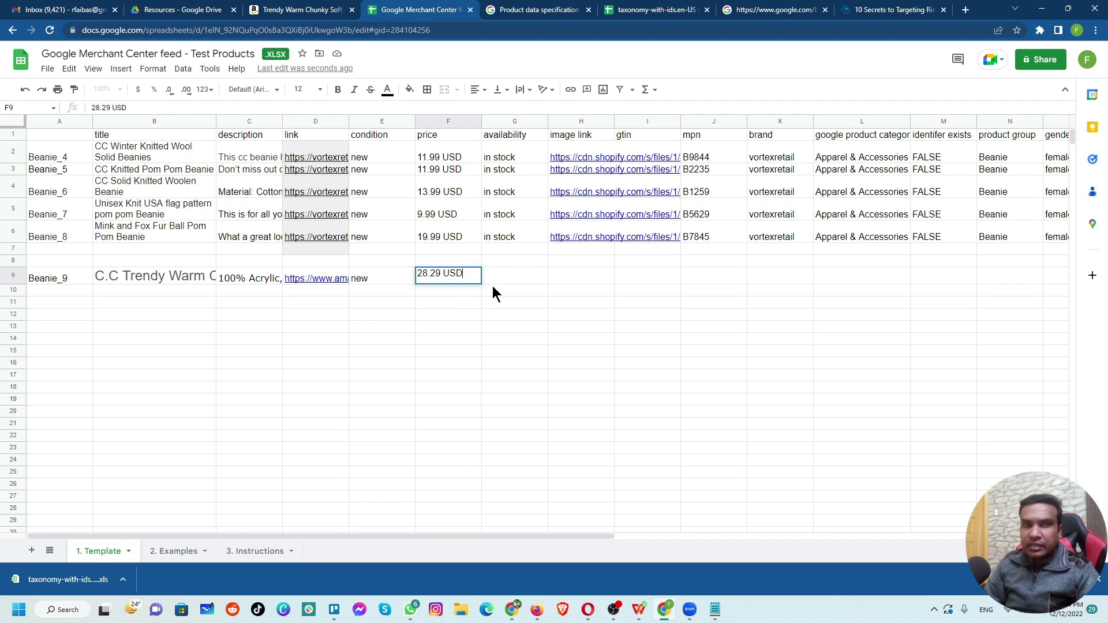
{"action": "key", "text": "Tab"}
{"action": "left_click", "coordinate": [175, 555]}
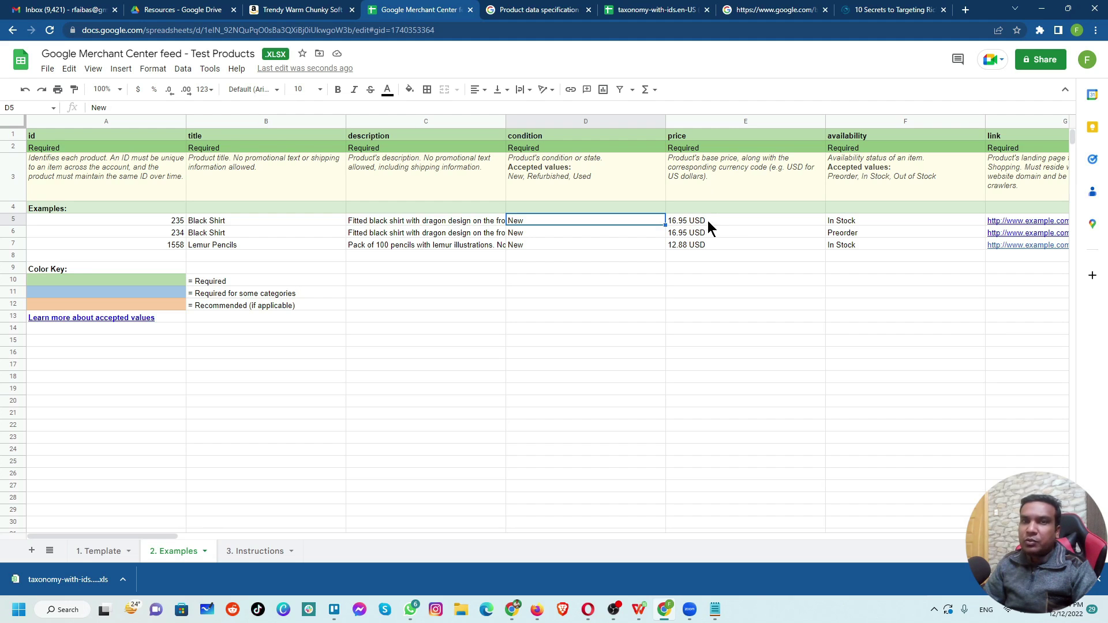
{"action": "left_click", "coordinate": [97, 551]}
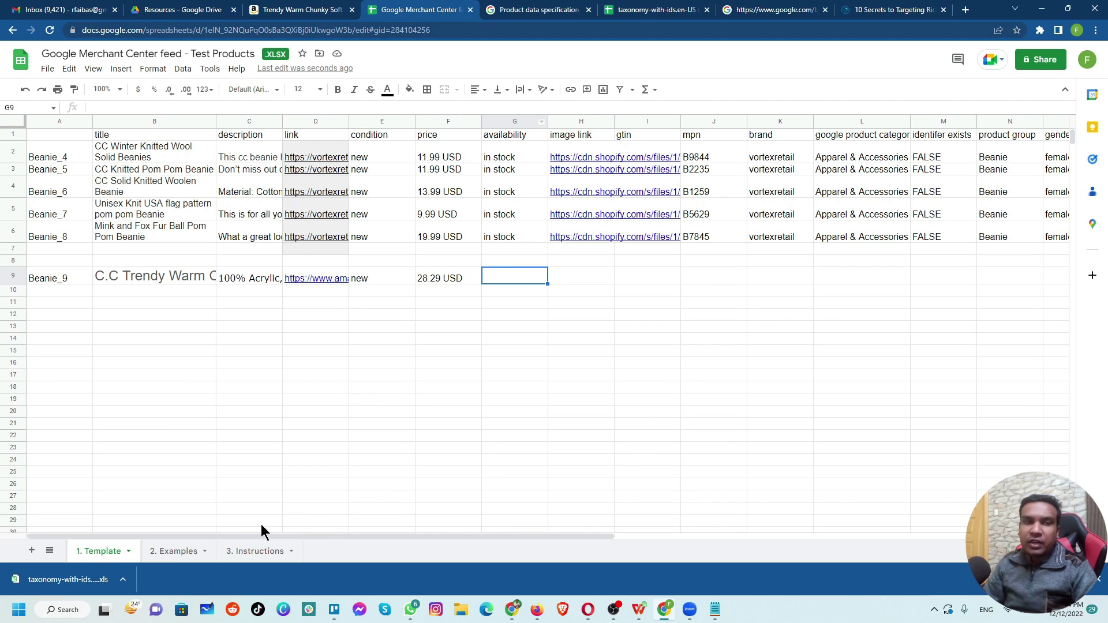
- Check the accepted availability values on the 2. Examples sheet and set Beanie_9's availability cell G9 to in stock
{"action": "left_click", "coordinate": [170, 556]}
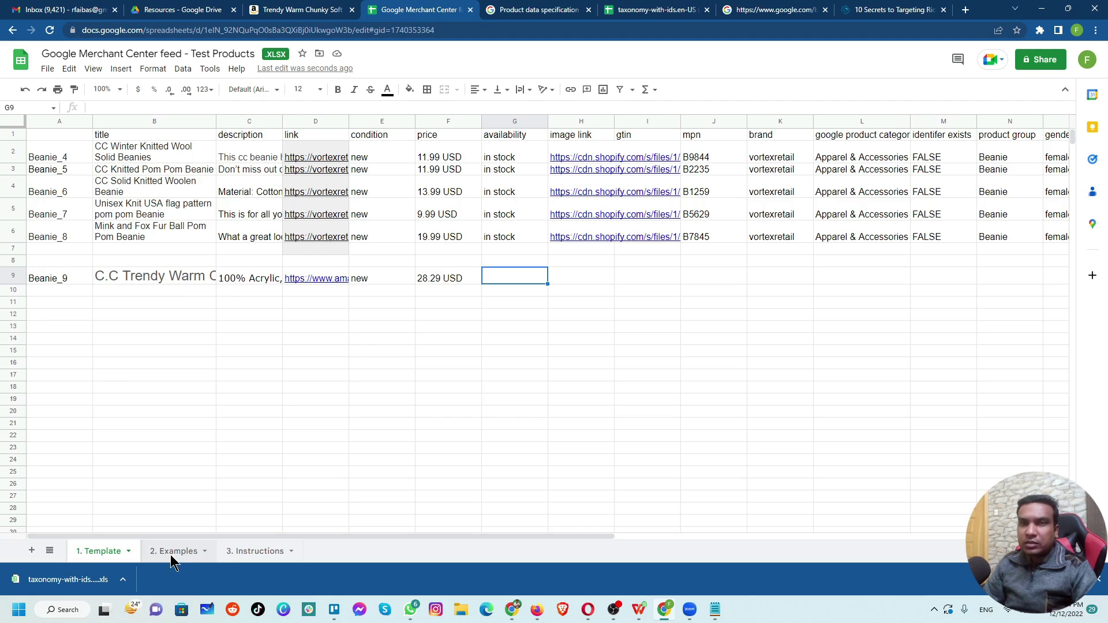
{"action": "left_click", "coordinate": [847, 179]}
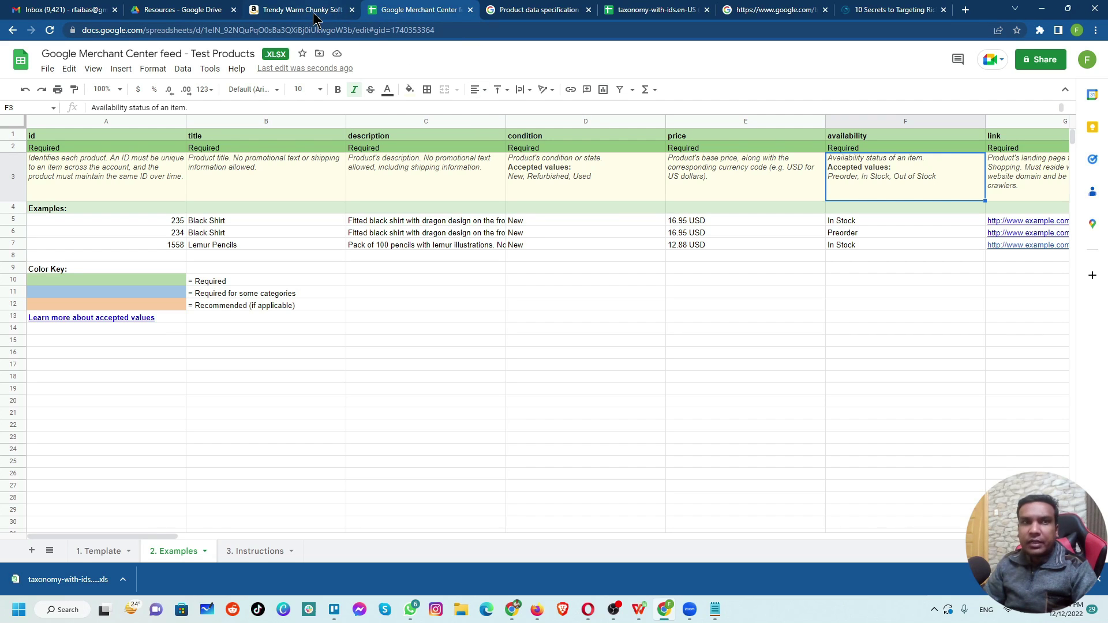
{"action": "left_click", "coordinate": [111, 551]}
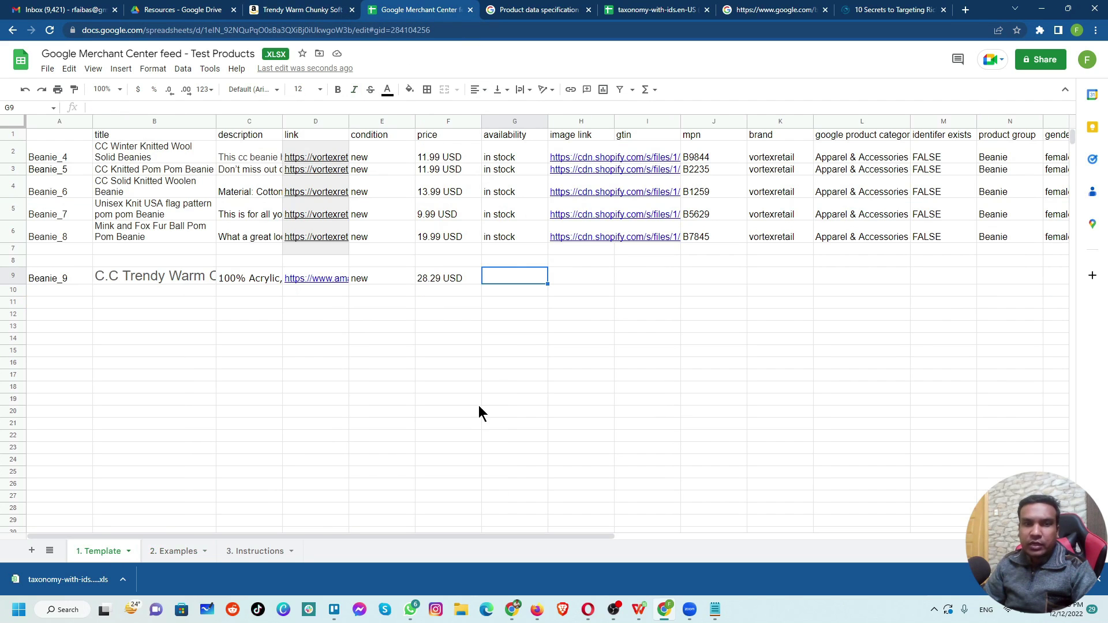
{"action": "type", "text": "in s"}
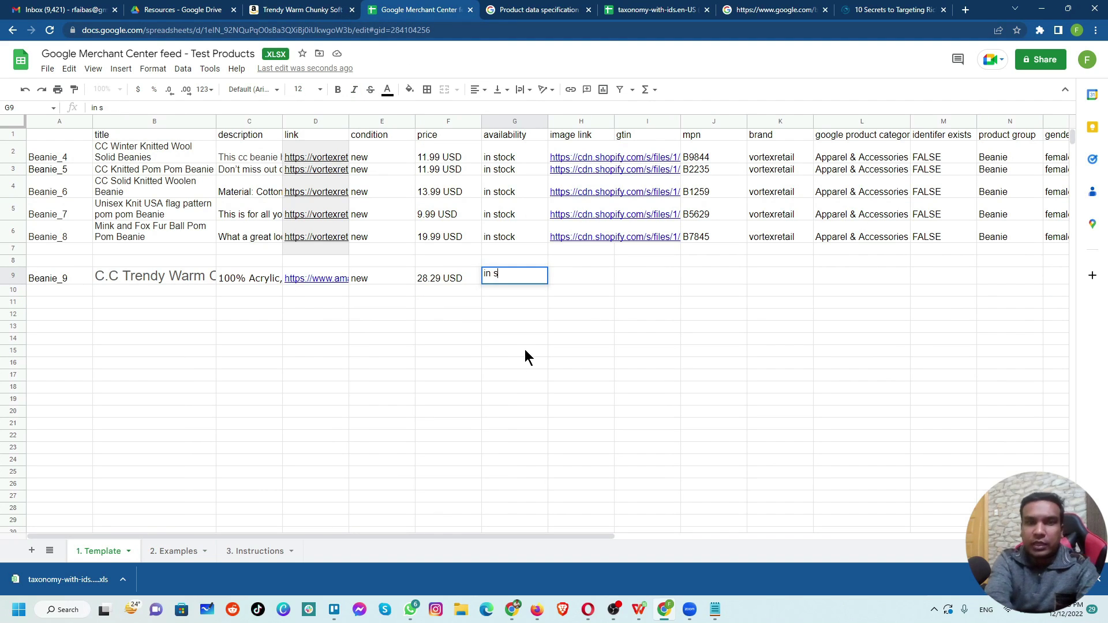
{"action": "type", "text": "tock"}
{"action": "key", "text": "Tab"}
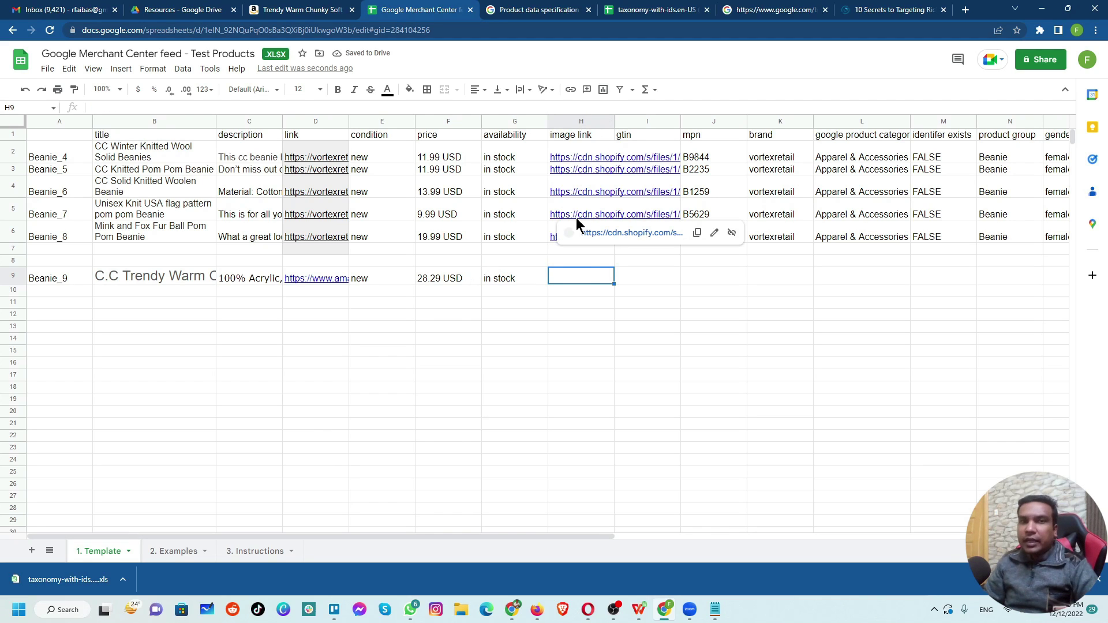
- Copy the image address of the beanie's main photo on Amazon into image link cell H9 of the feed
{"action": "left_click", "coordinate": [306, 10]}
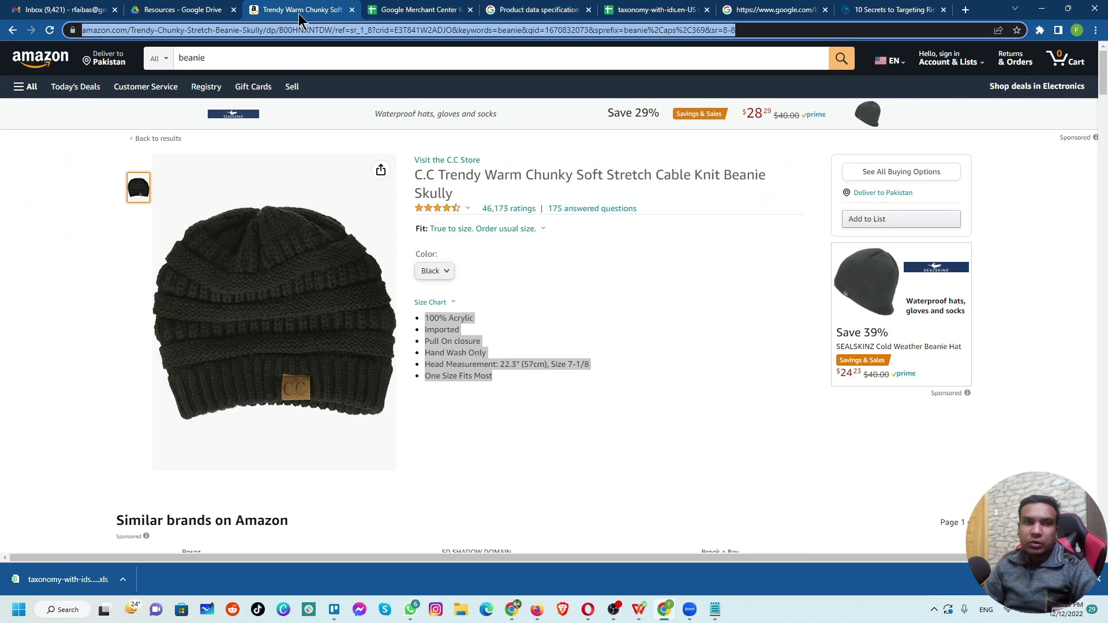
{"action": "right_click", "coordinate": [270, 296]}
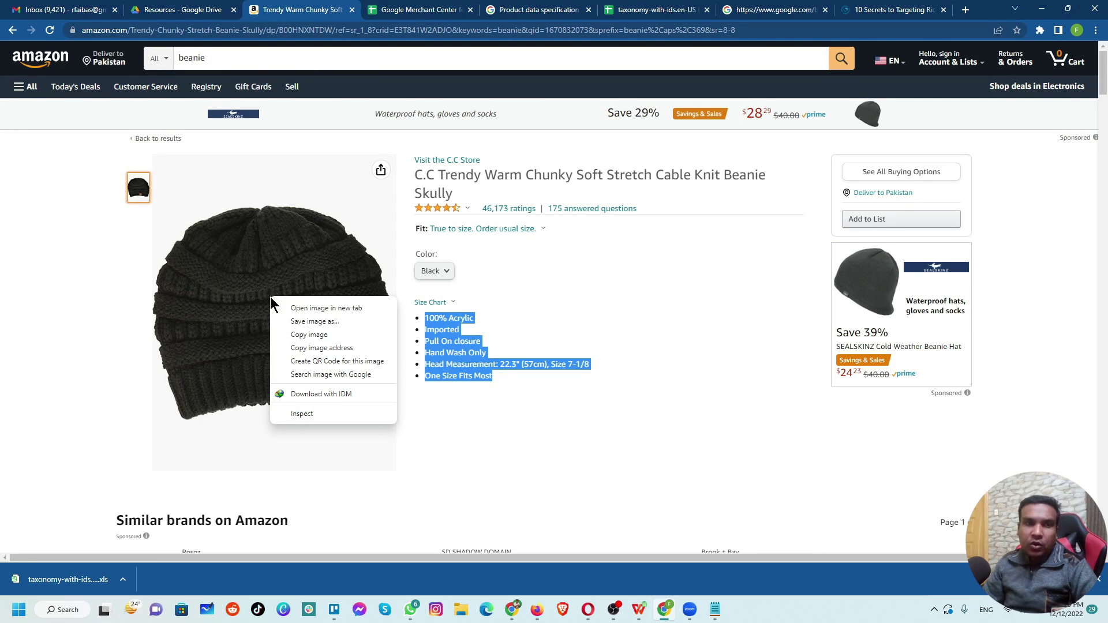
{"action": "left_click", "coordinate": [324, 349]}
{"action": "left_click", "coordinate": [418, 10]}
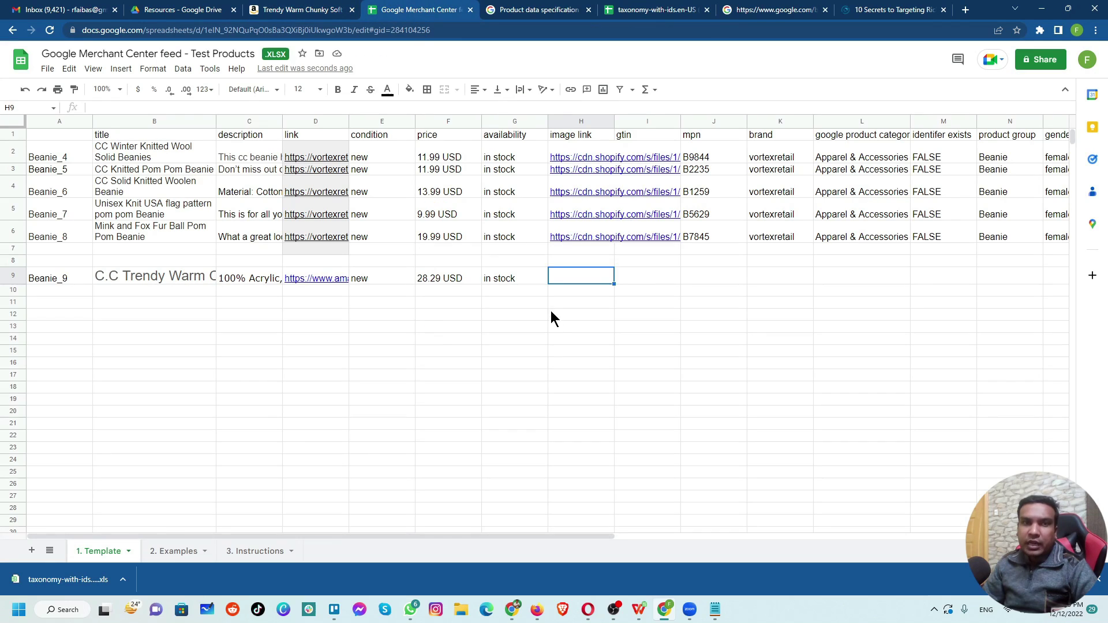
{"action": "key", "text": "ctrl+v"}
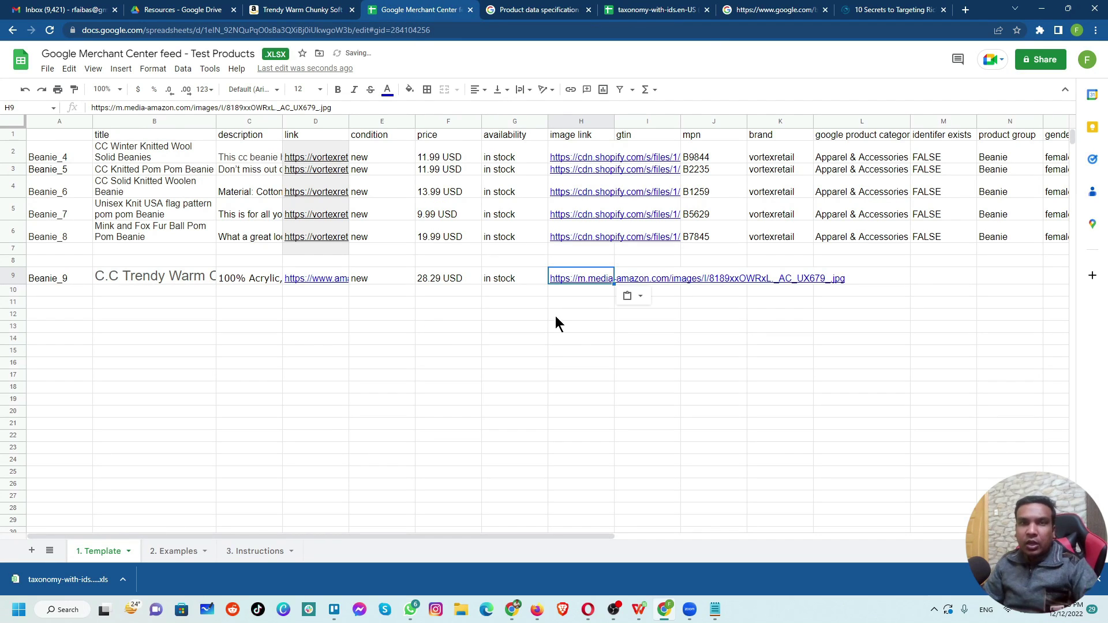
{"action": "key", "text": "Tab"}
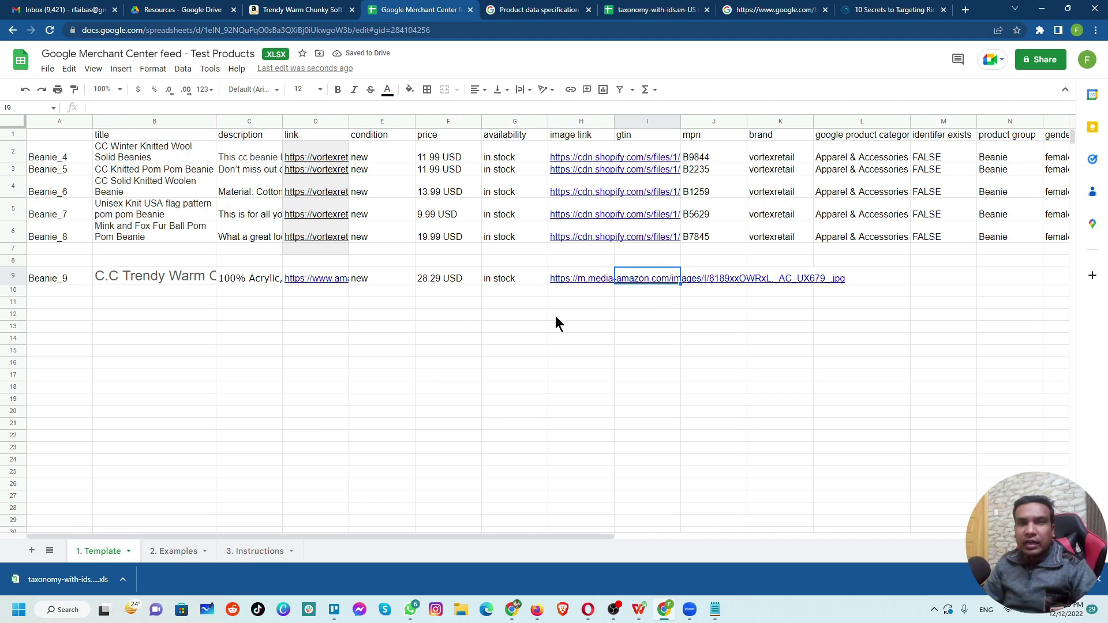
- Search the text of the Amazon beanie page for "gtin"
{"action": "left_click", "coordinate": [545, 9]}
{"action": "left_click", "coordinate": [300, 9]}
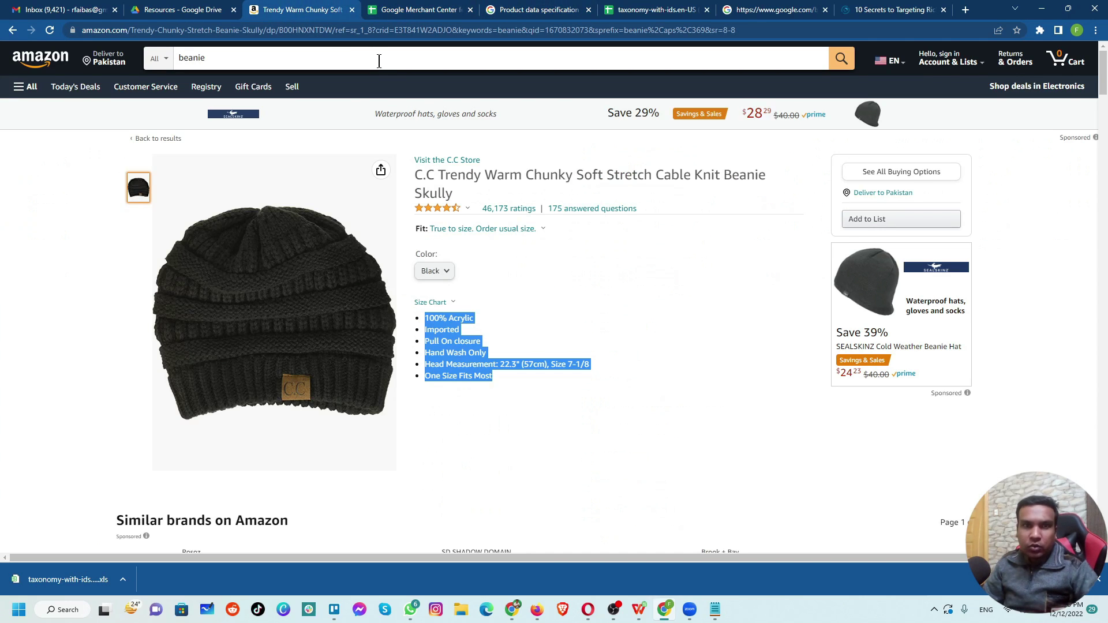
{"action": "key", "text": "ctrl+f"}
{"action": "type", "text": "gtin"}
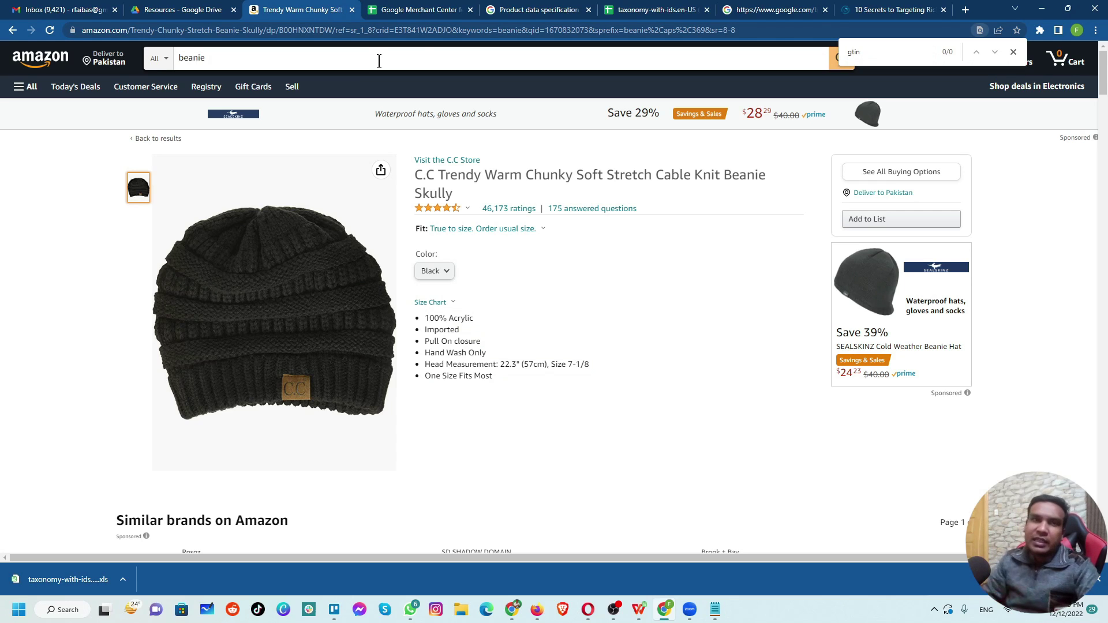
- Go back to the feed spreadsheet, review the gtin and mpn column headers, and move on to mpn cell J9
{"action": "left_click", "coordinate": [419, 10]}
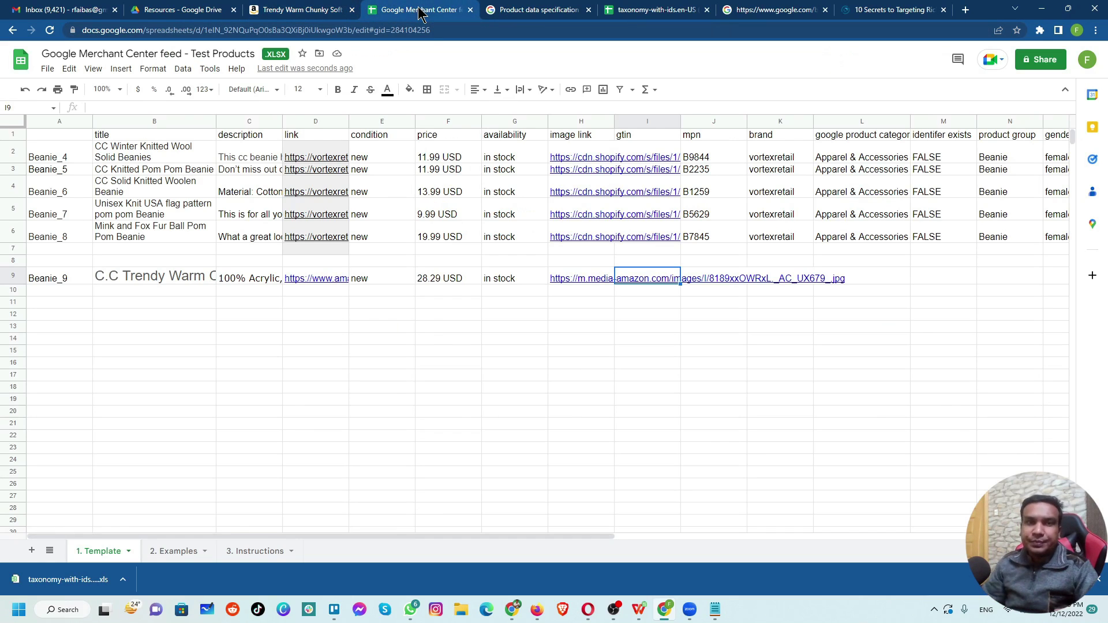
{"action": "left_click", "coordinate": [659, 140]}
{"action": "left_click", "coordinate": [708, 137]}
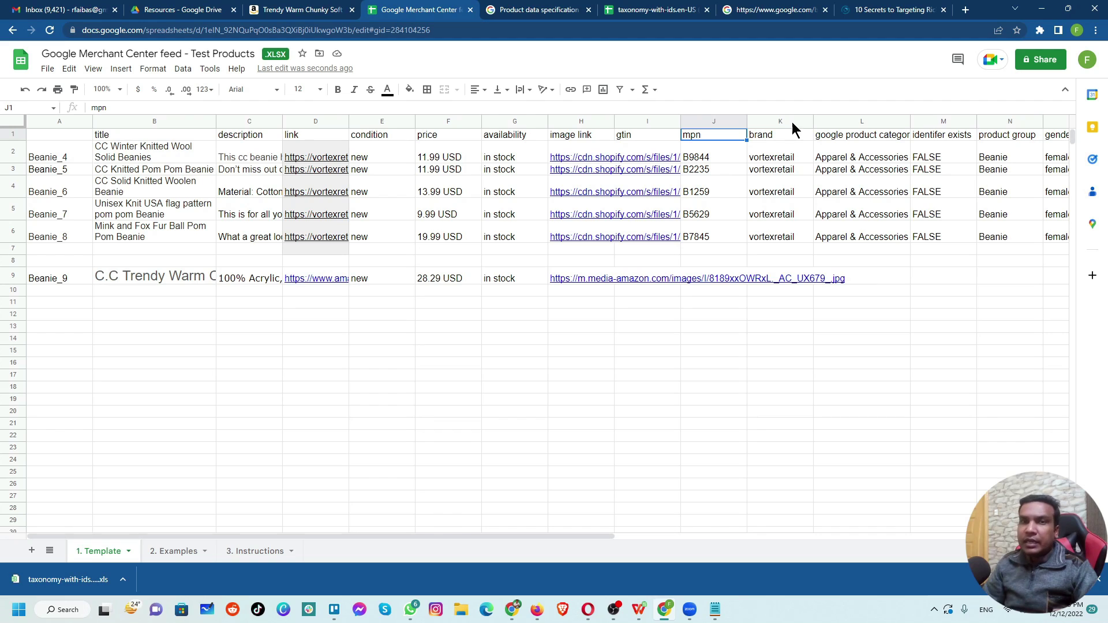
{"action": "left_click", "coordinate": [638, 293]}
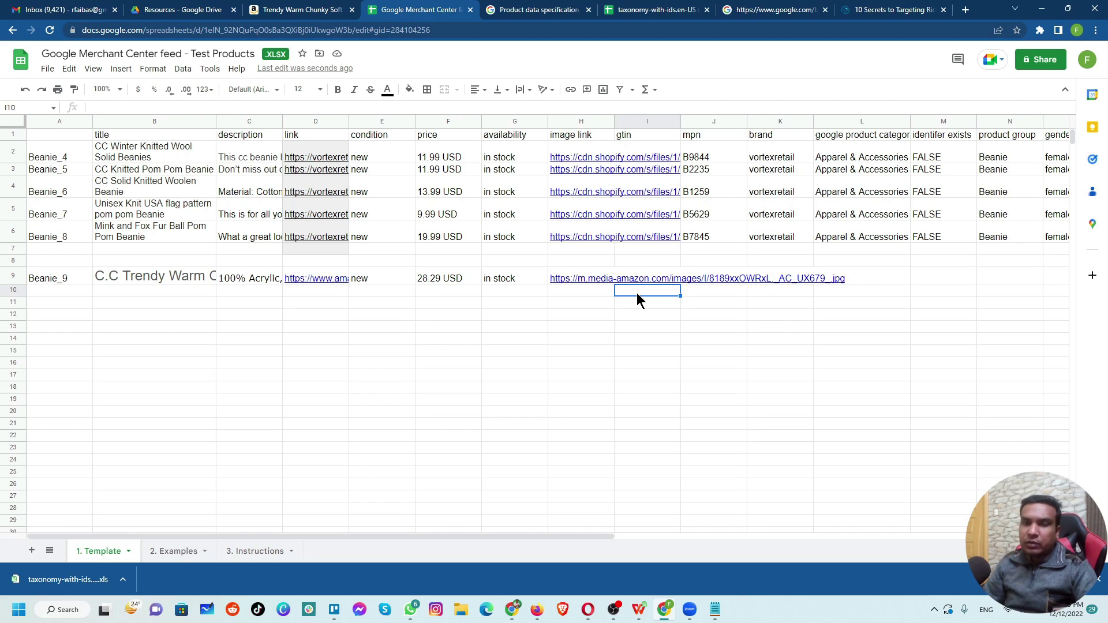
{"action": "key", "text": "Up"}
{"action": "key", "text": "Right"}
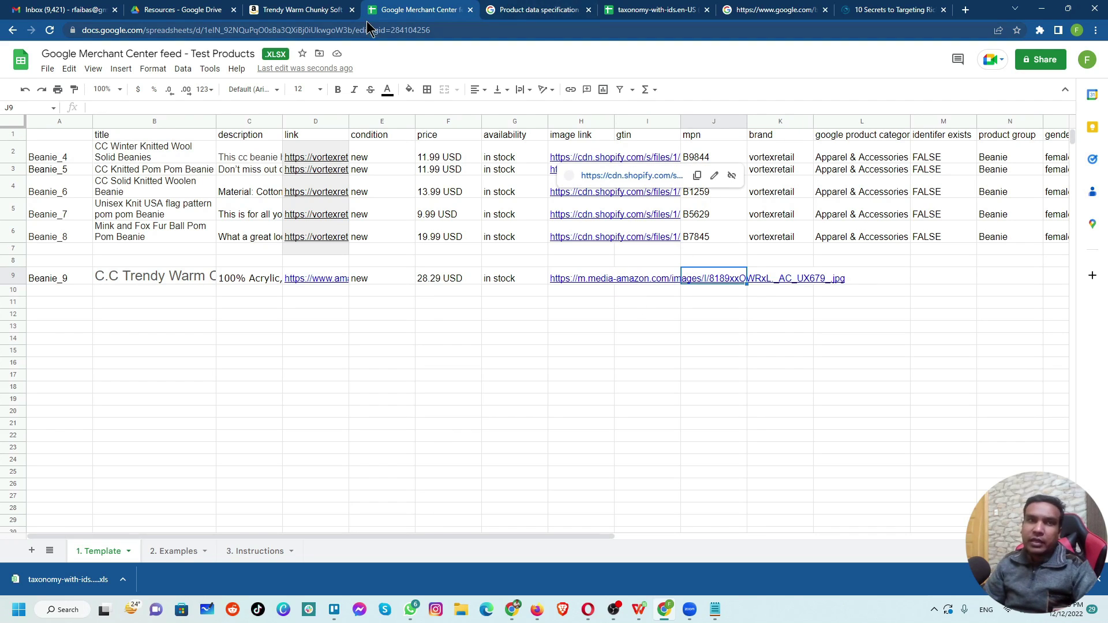
- Search the Amazon beanie page for "mpn" and "mp", and look through it for an identifier in the Product details section
{"action": "left_click", "coordinate": [305, 9]}
{"action": "double_click", "coordinate": [867, 52]}
{"action": "type", "text": "mp"}
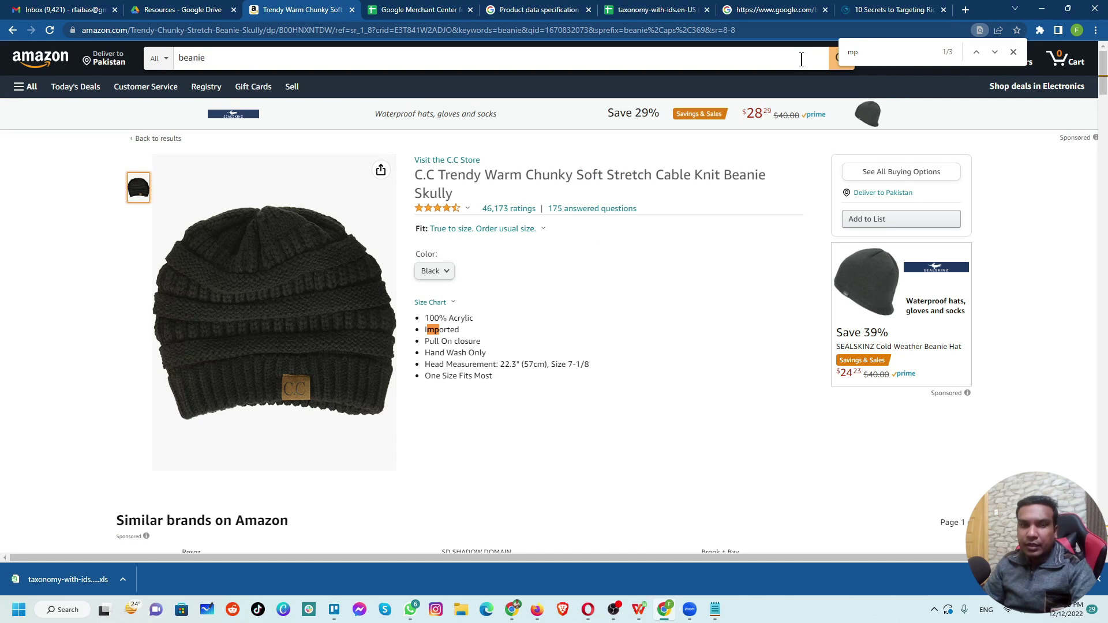
{"action": "type", "text": "n"}
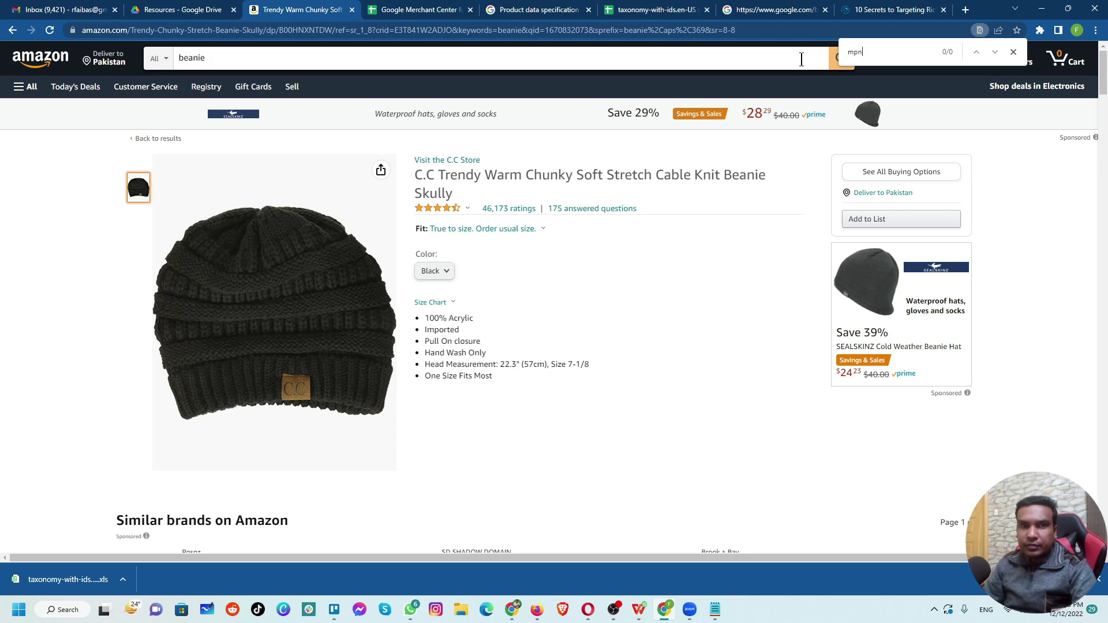
{"action": "key", "text": "BackSpace"}
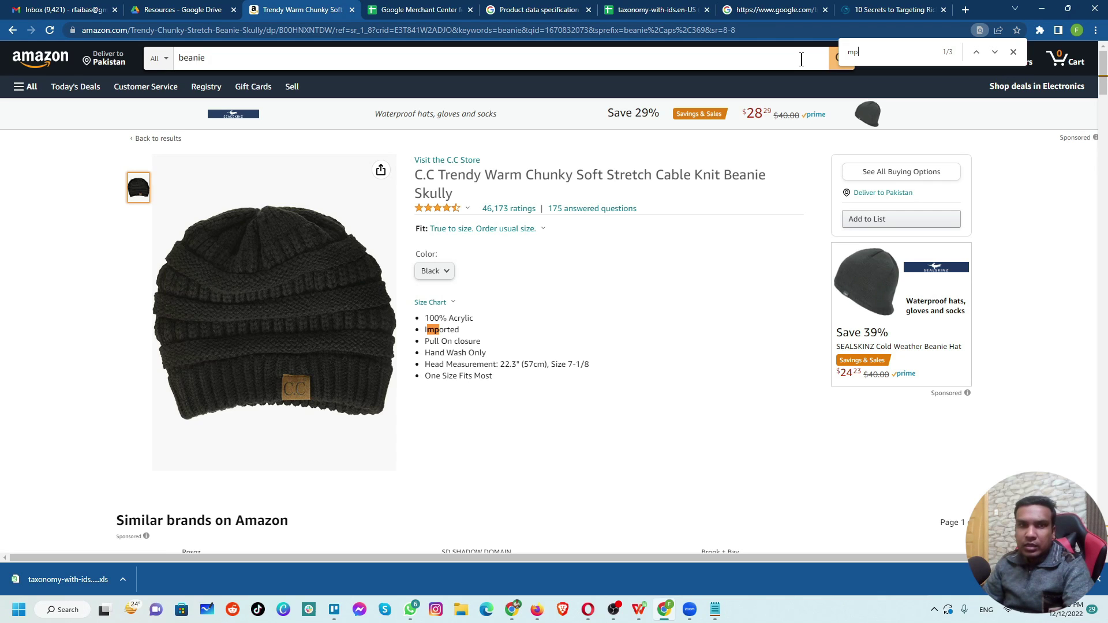
{"action": "scroll", "coordinate": [557, 443], "scroll_direction": "down", "scroll_amount": 15}
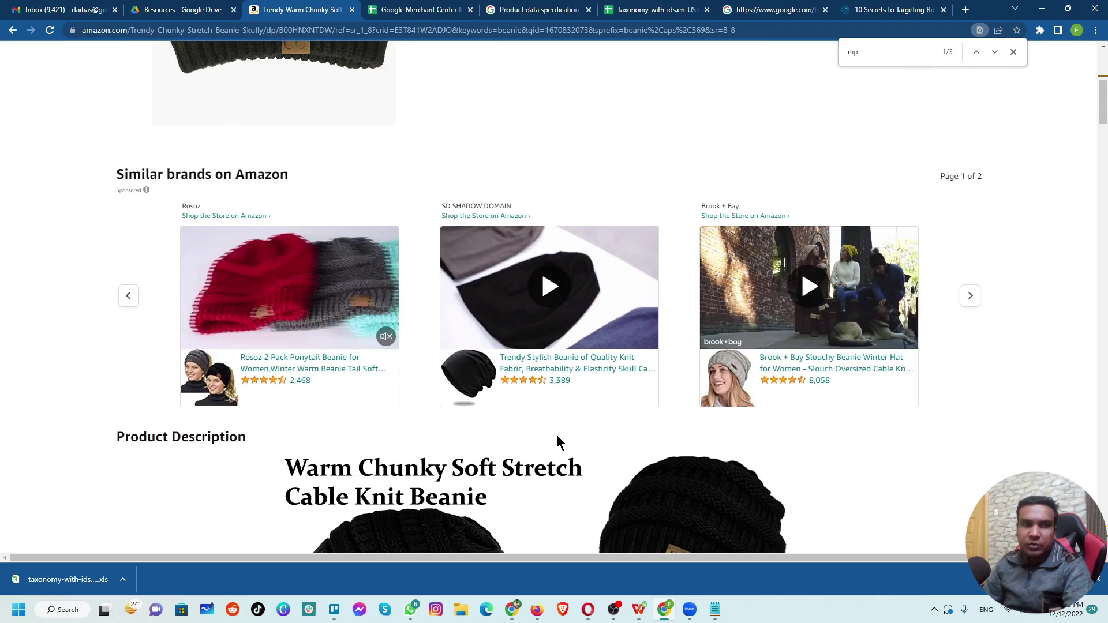
{"action": "scroll", "coordinate": [557, 439], "scroll_direction": "down", "scroll_amount": 5}
{"action": "key", "text": "Return"}
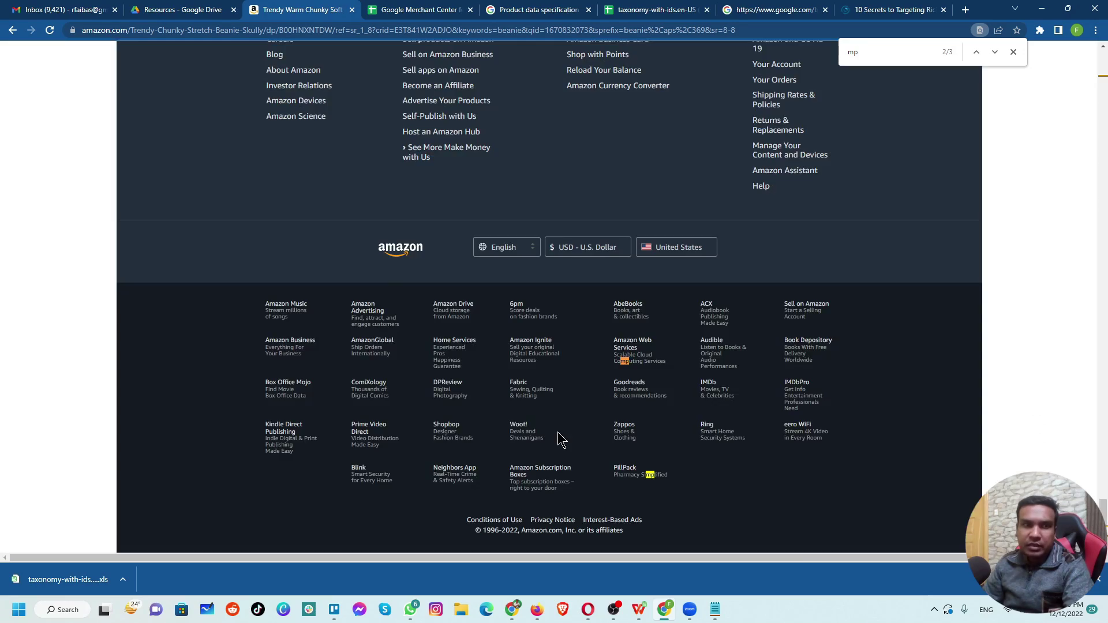
{"action": "scroll", "coordinate": [573, 373], "scroll_direction": "up", "scroll_amount": 15}
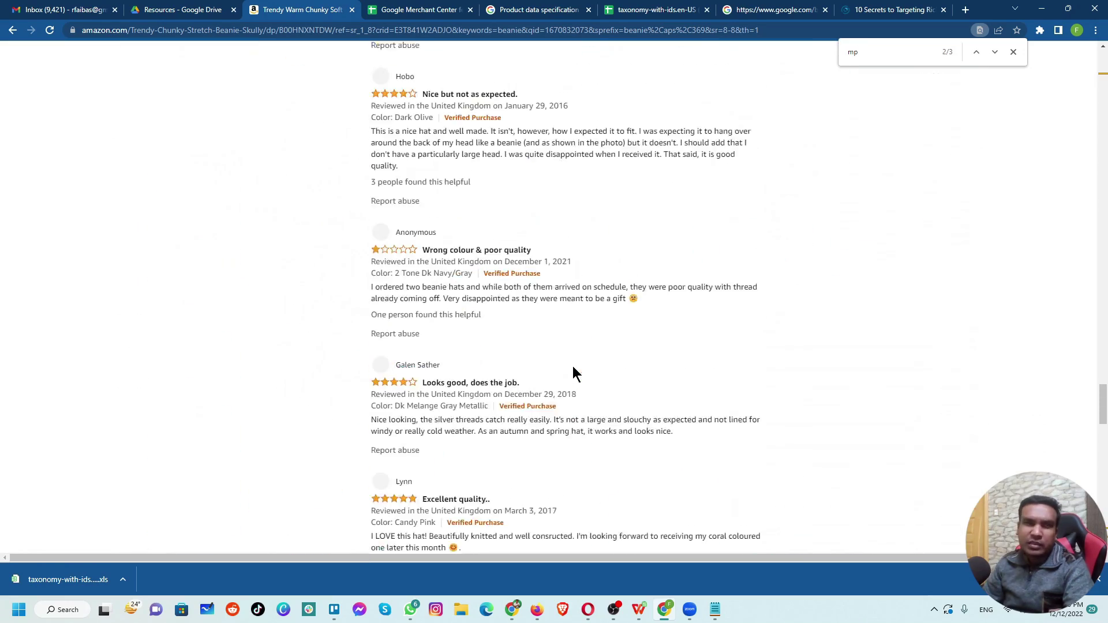
{"action": "scroll", "coordinate": [574, 373], "scroll_direction": "up", "scroll_amount": 10}
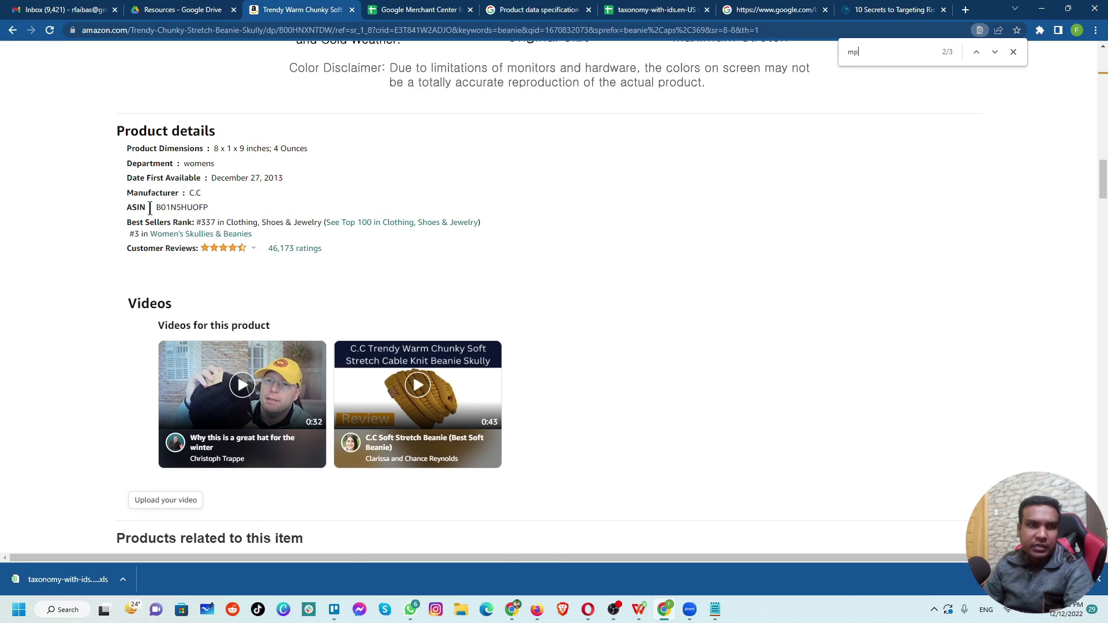
- Copy the ASIN B01N5HUOFP from Amazon's Product details into mpn cell J9 of the feed spreadsheet
{"action": "left_click_drag", "start_coordinate": [156, 208], "coordinate": [220, 218]}
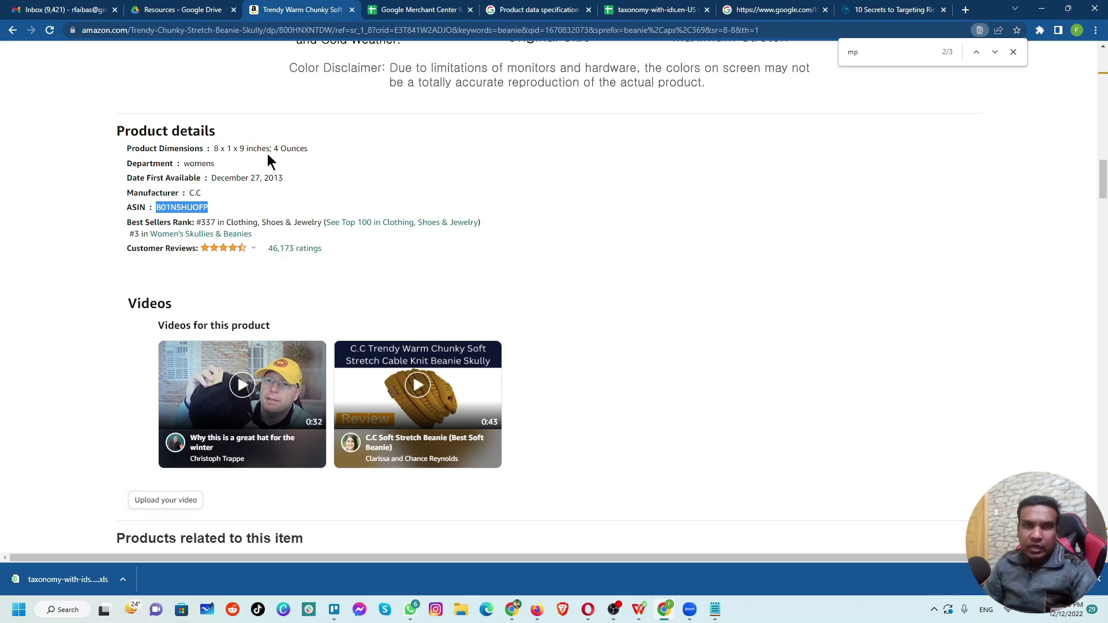
{"action": "left_click", "coordinate": [411, 9]}
{"action": "key", "text": "ctrl+v"}
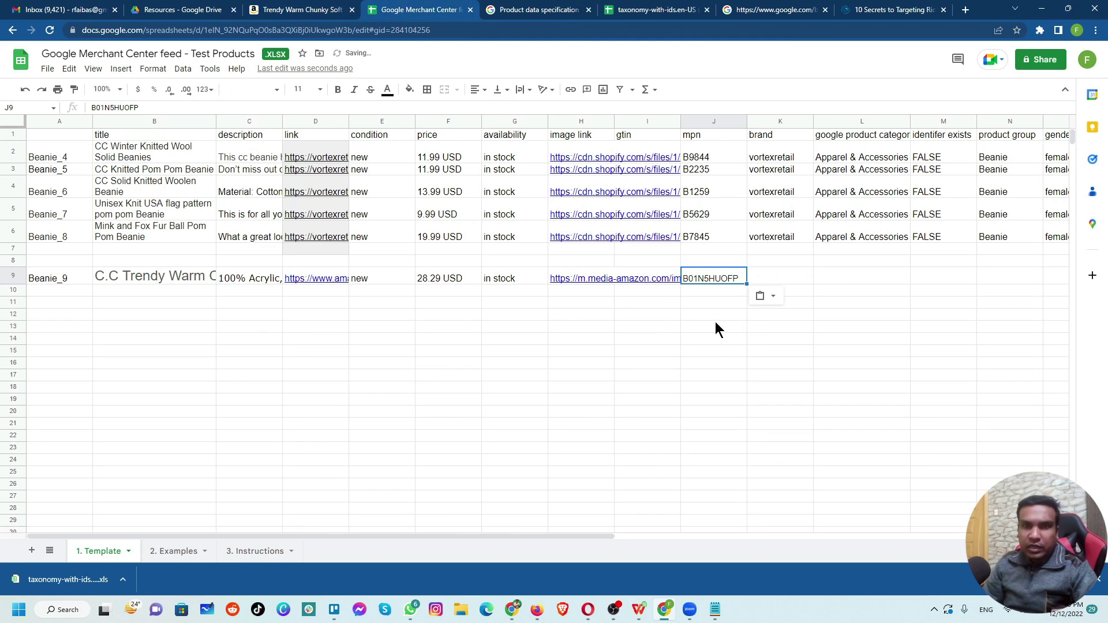
- Look through the Amazon beanie page, from the product title and description to the product details and customer reviews, for the Beanie_9 brand name
{"action": "left_click", "coordinate": [784, 272]}
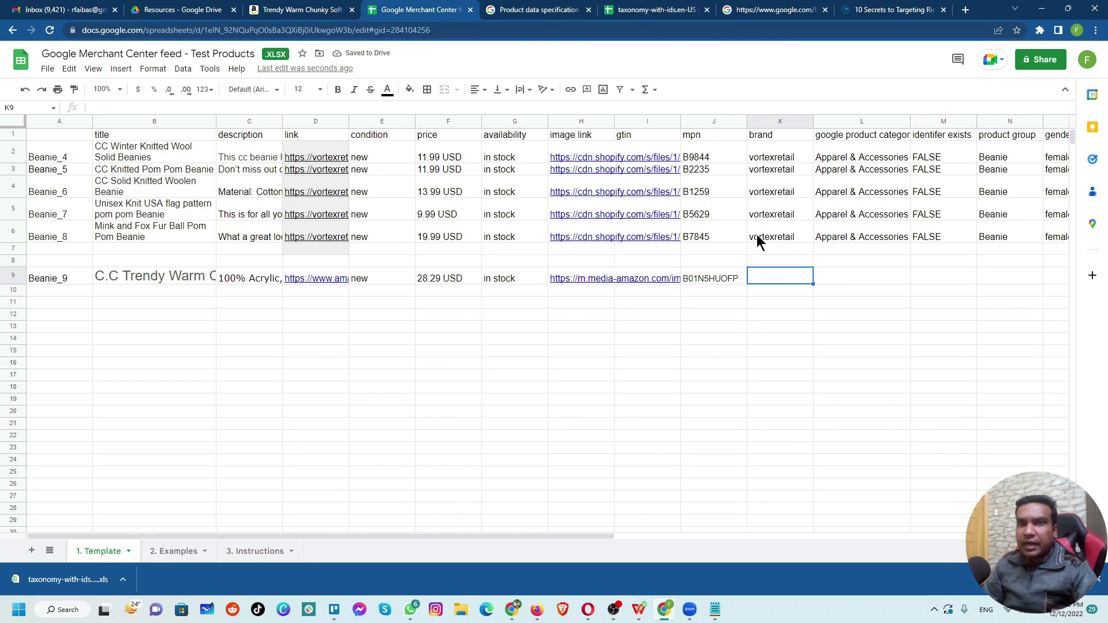
{"action": "scroll", "coordinate": [964, 324], "scroll_direction": "up", "scroll_amount": 7}
{"action": "scroll", "coordinate": [964, 324], "scroll_direction": "down", "scroll_amount": 7}
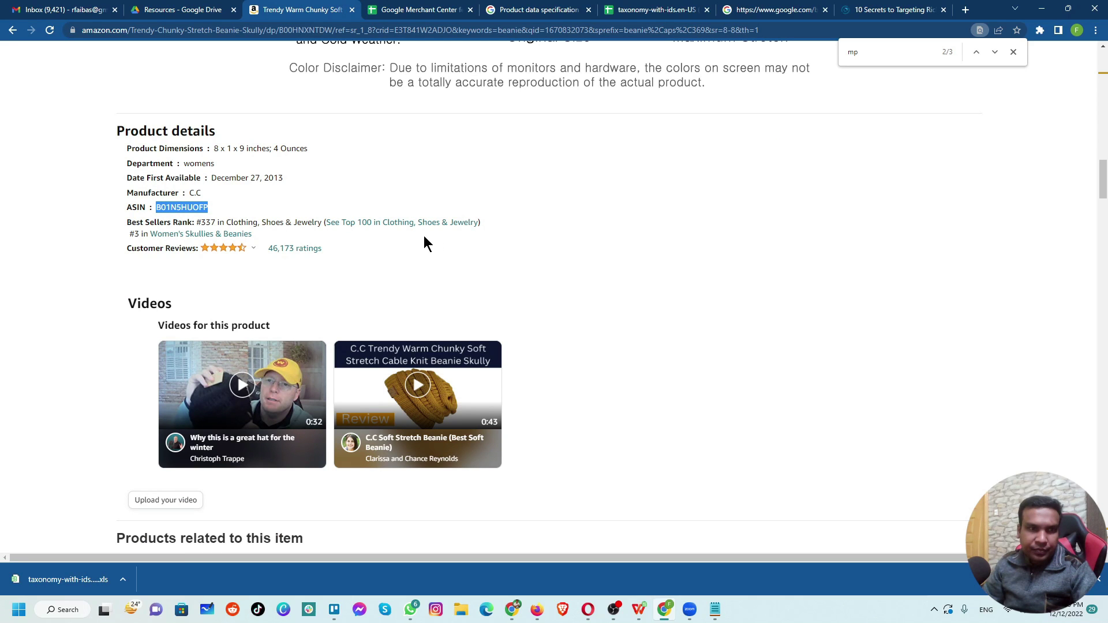
{"action": "scroll", "coordinate": [621, 282], "scroll_direction": "down", "scroll_amount": 10}
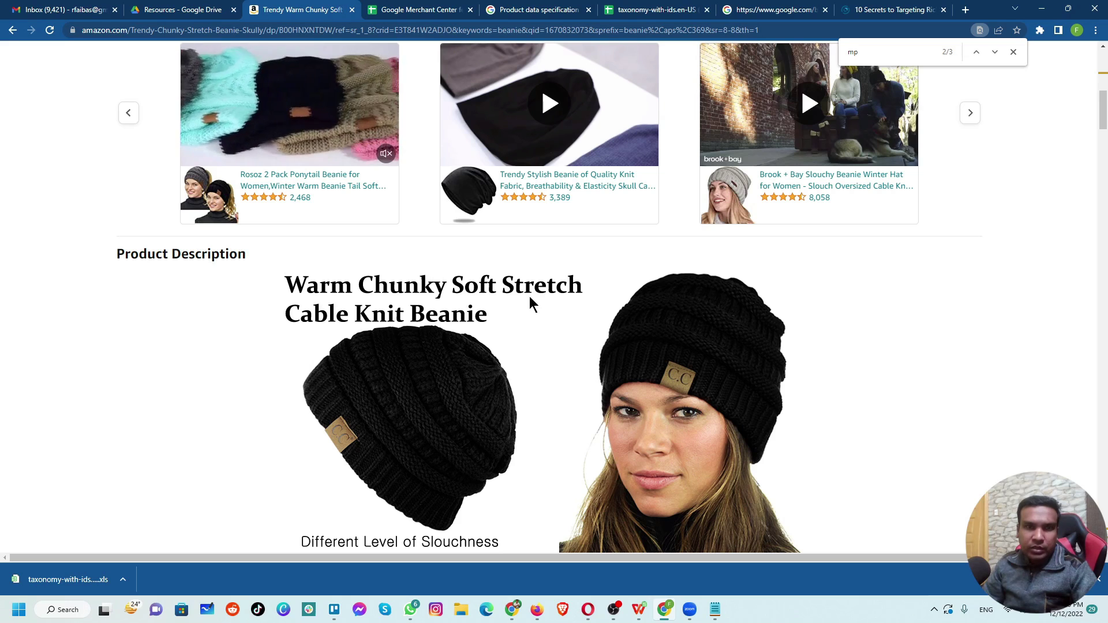
{"action": "scroll", "coordinate": [448, 326], "scroll_direction": "up", "scroll_amount": 15}
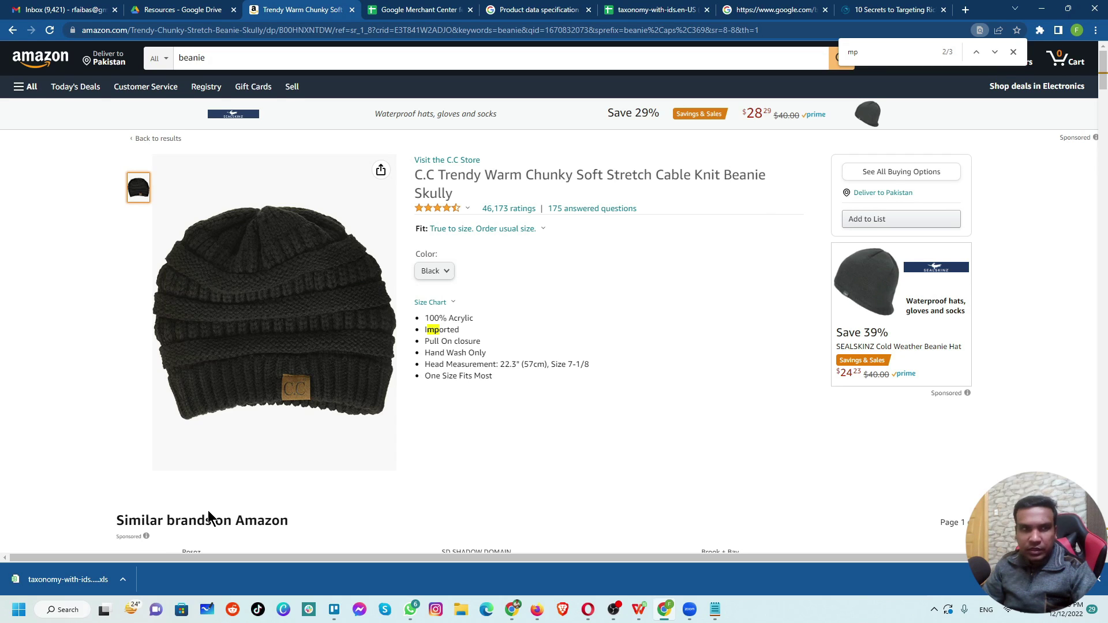
{"action": "scroll", "coordinate": [208, 511], "scroll_direction": "down", "scroll_amount": 3}
{"action": "scroll", "coordinate": [141, 438], "scroll_direction": "down", "scroll_amount": 6}
{"action": "scroll", "coordinate": [139, 443], "scroll_direction": "up", "scroll_amount": 3}
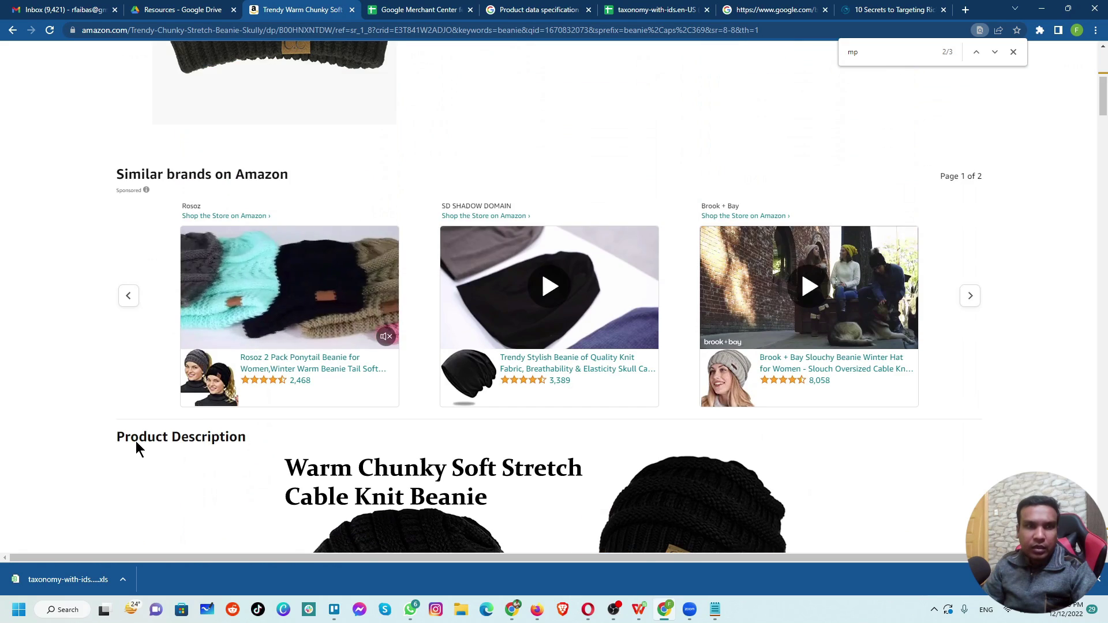
{"action": "scroll", "coordinate": [136, 441], "scroll_direction": "down", "scroll_amount": 13}
{"action": "scroll", "coordinate": [136, 443], "scroll_direction": "down", "scroll_amount": 5}
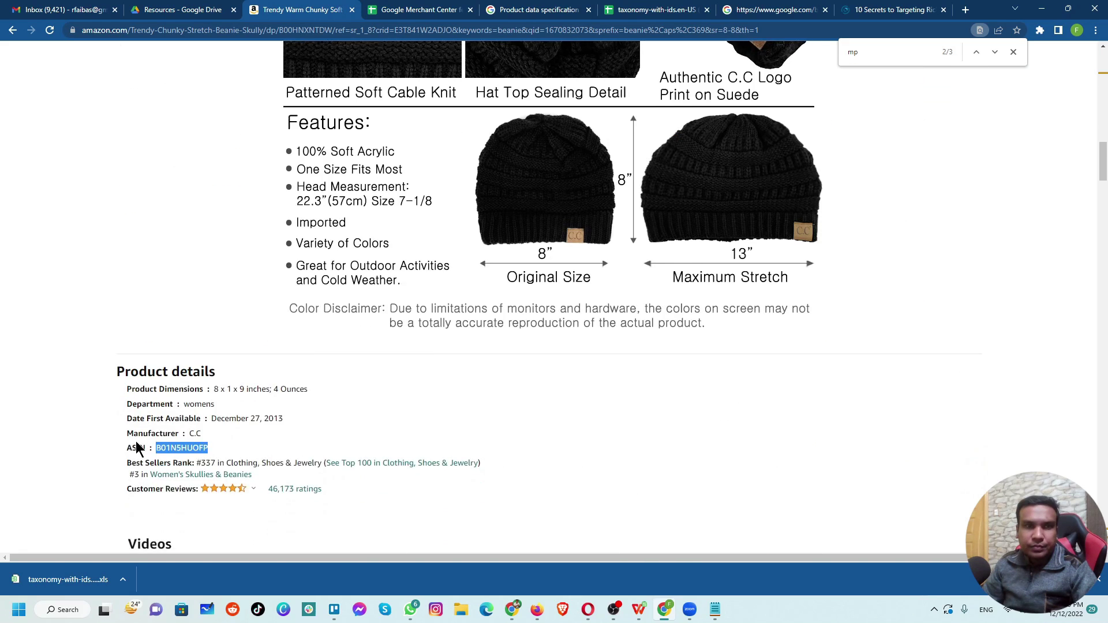
{"action": "scroll", "coordinate": [328, 284], "scroll_direction": "down", "scroll_amount": 15}
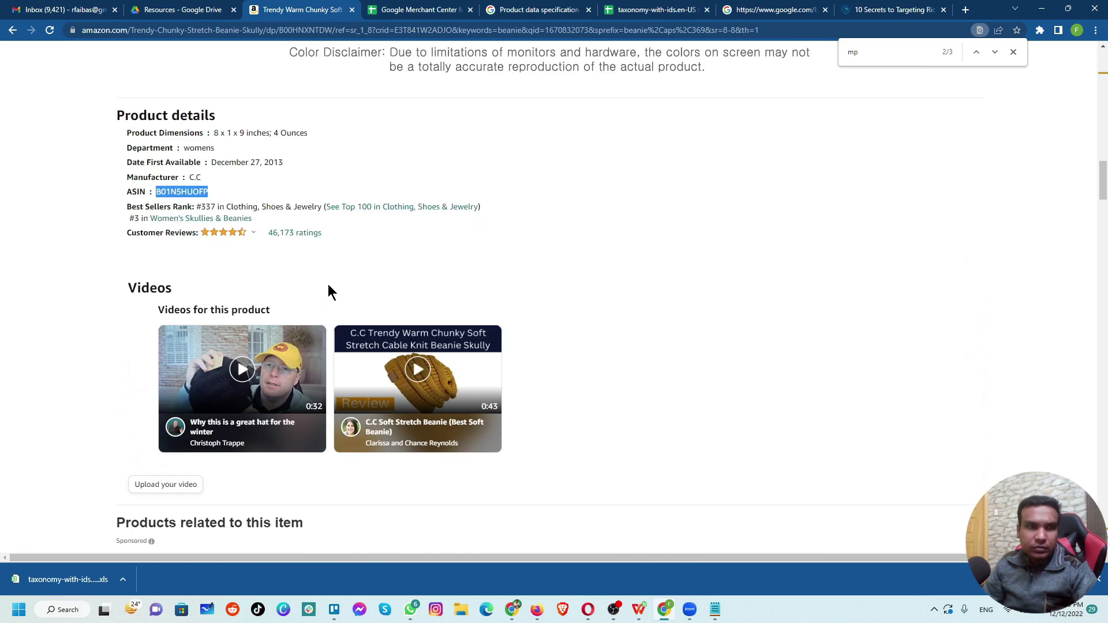
{"action": "scroll", "coordinate": [262, 306], "scroll_direction": "down", "scroll_amount": 11}
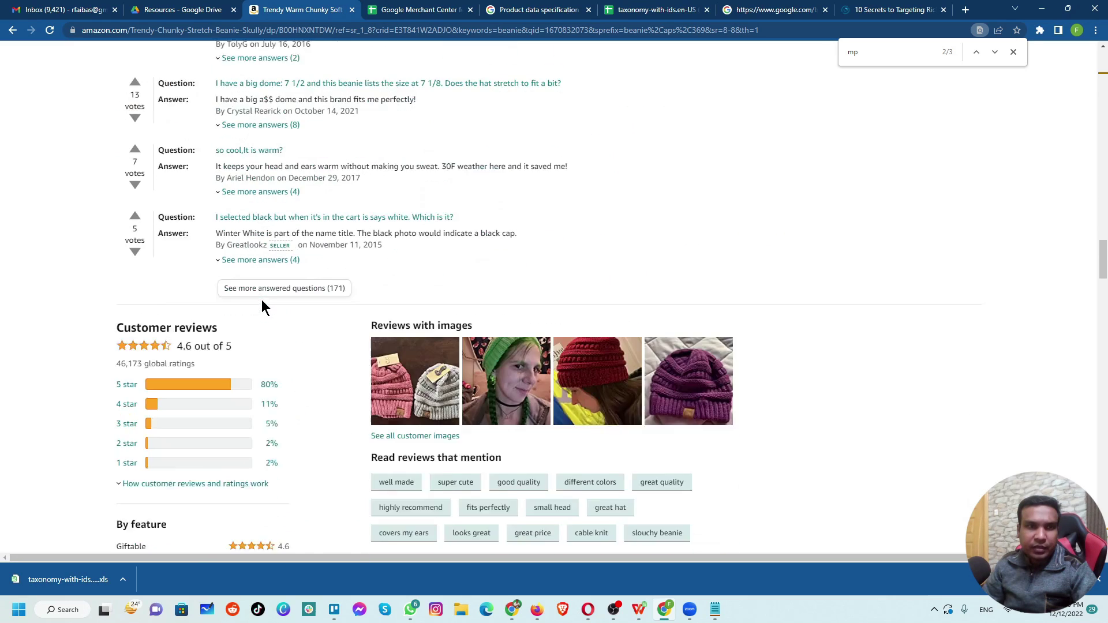
{"action": "scroll", "coordinate": [520, 277], "scroll_direction": "down", "scroll_amount": 15}
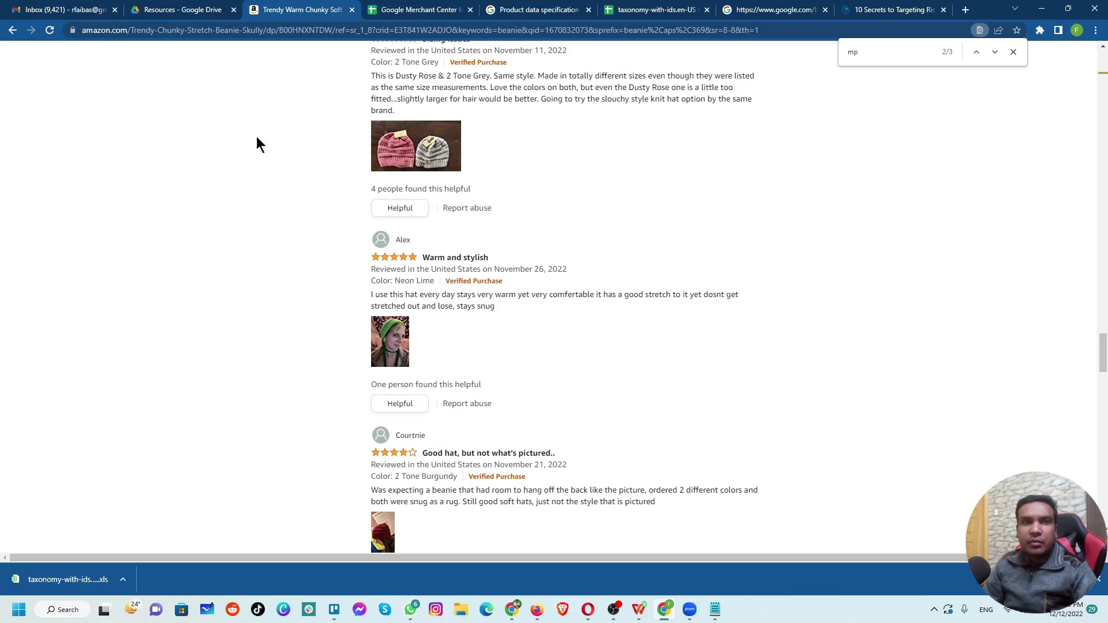
{"action": "scroll", "coordinate": [239, 269], "scroll_direction": "up", "scroll_amount": 20}
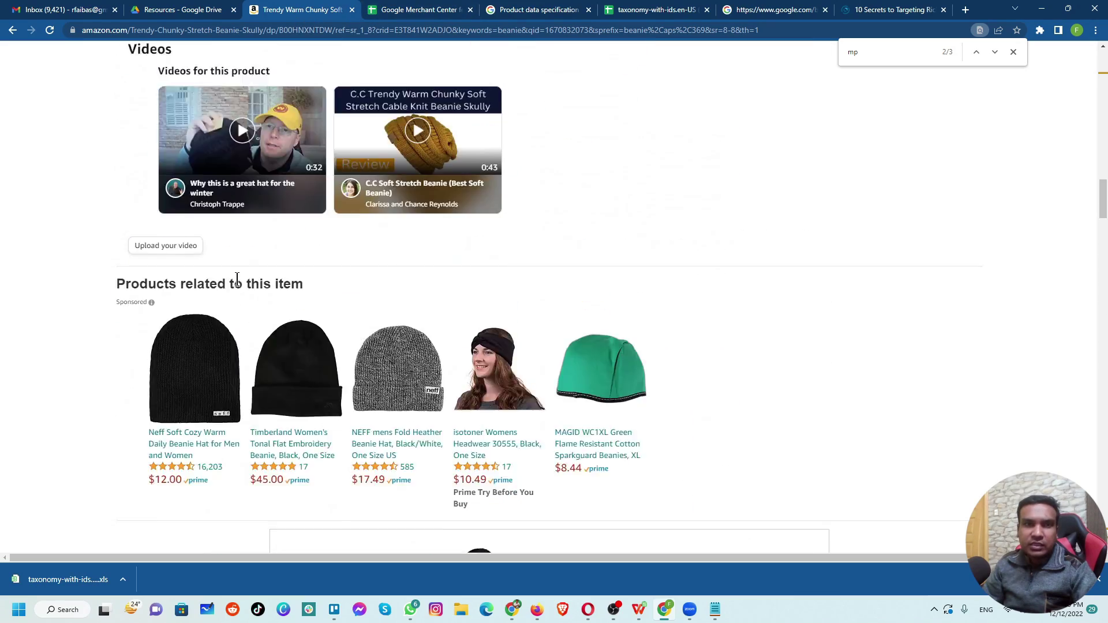
{"action": "scroll", "coordinate": [236, 280], "scroll_direction": "up", "scroll_amount": 7}
{"action": "scroll", "coordinate": [237, 279], "scroll_direction": "down", "scroll_amount": 3}
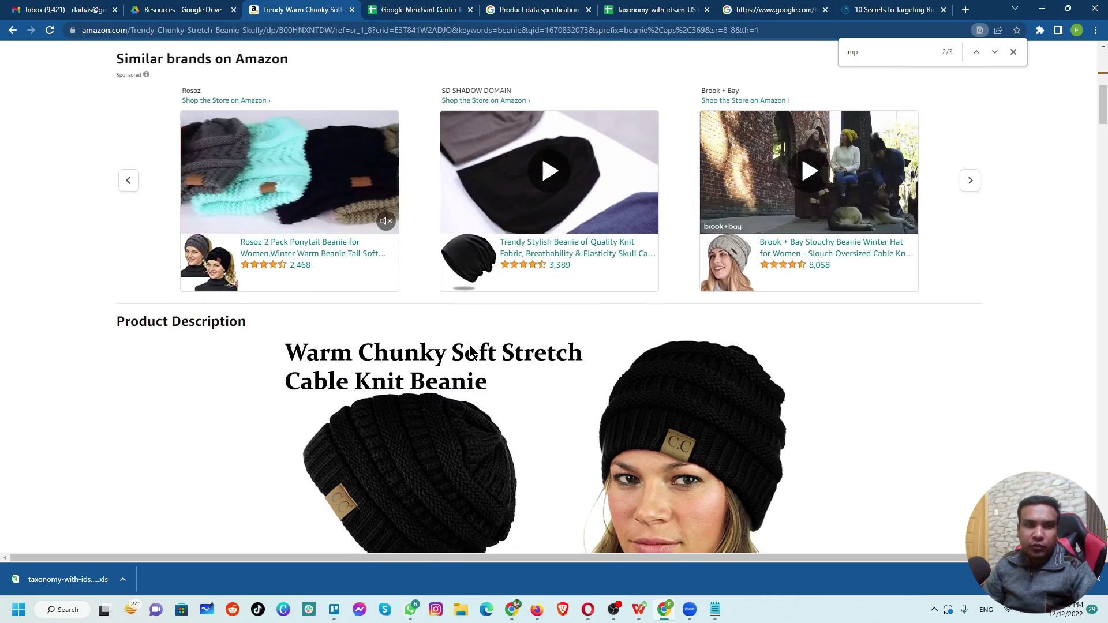
- Enter Warm Chunky as the Beanie_9 brand in cell K9 of the feed spreadsheet
{"action": "left_click", "coordinate": [197, 9]}
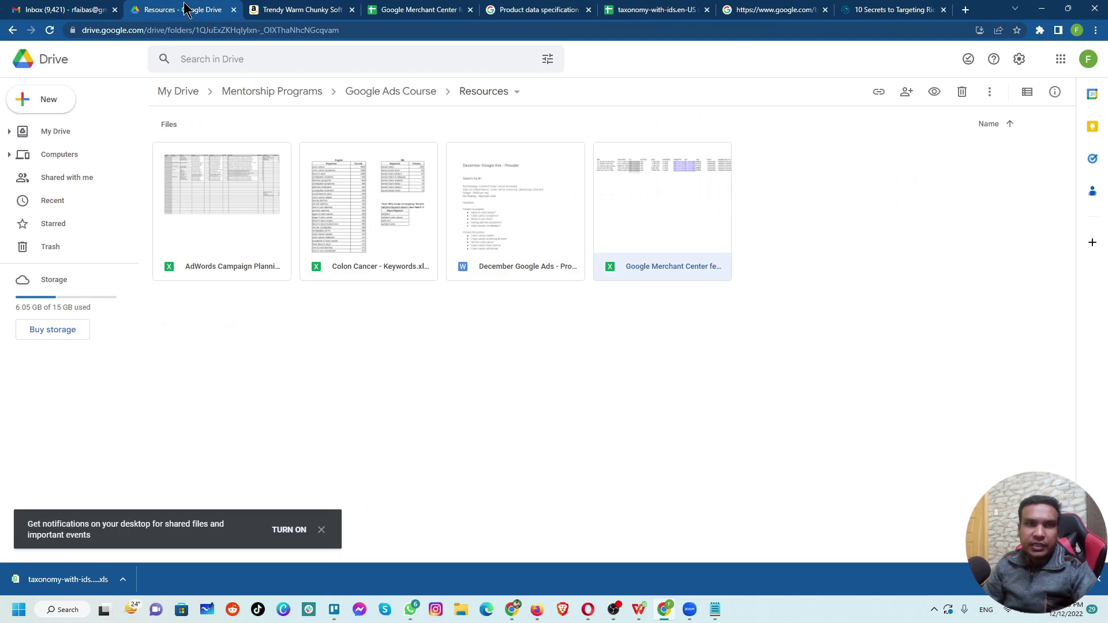
{"action": "left_click", "coordinate": [424, 10]}
{"action": "type", "text": "W"}
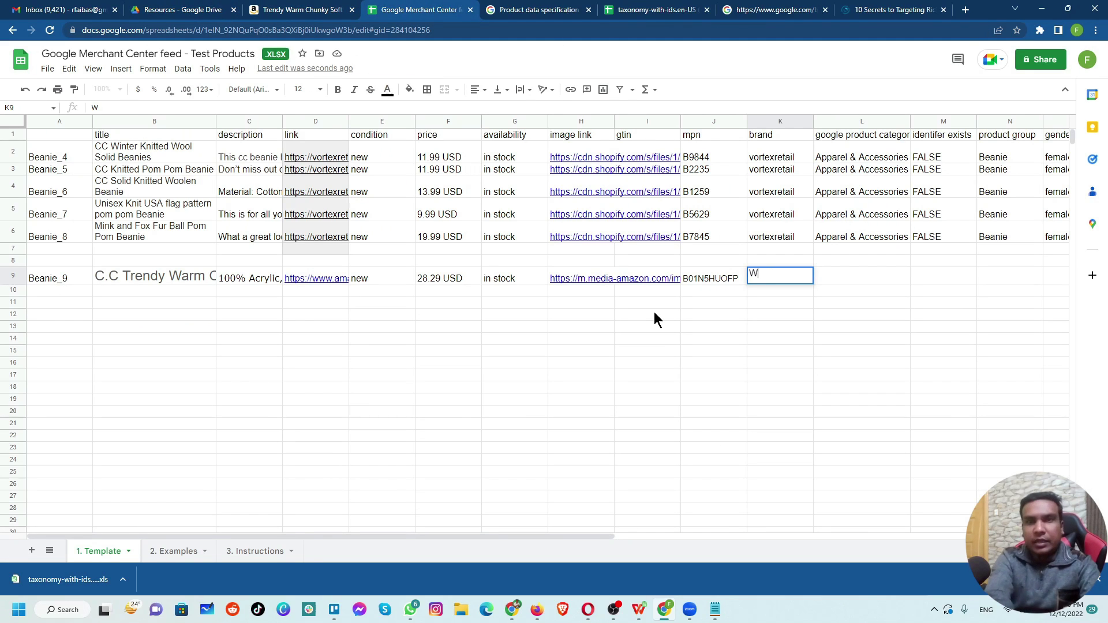
{"action": "type", "text": "arm Chun"}
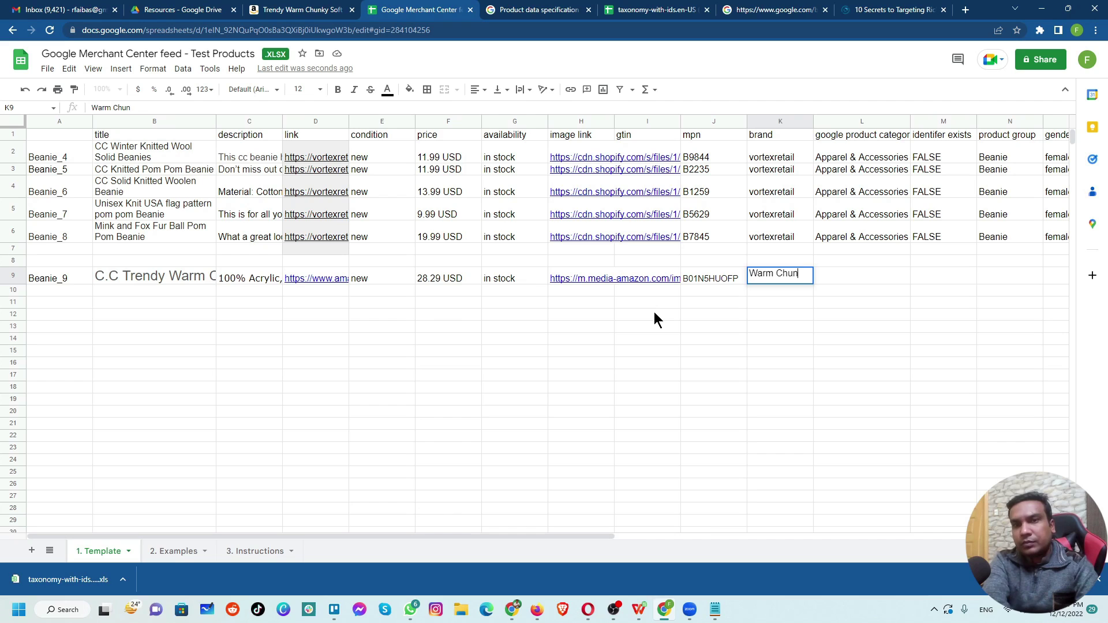
{"action": "type", "text": "kt"}
{"action": "key", "text": "BackSpace"}
{"action": "type", "text": "y"}
{"action": "key", "text": "Tab"}
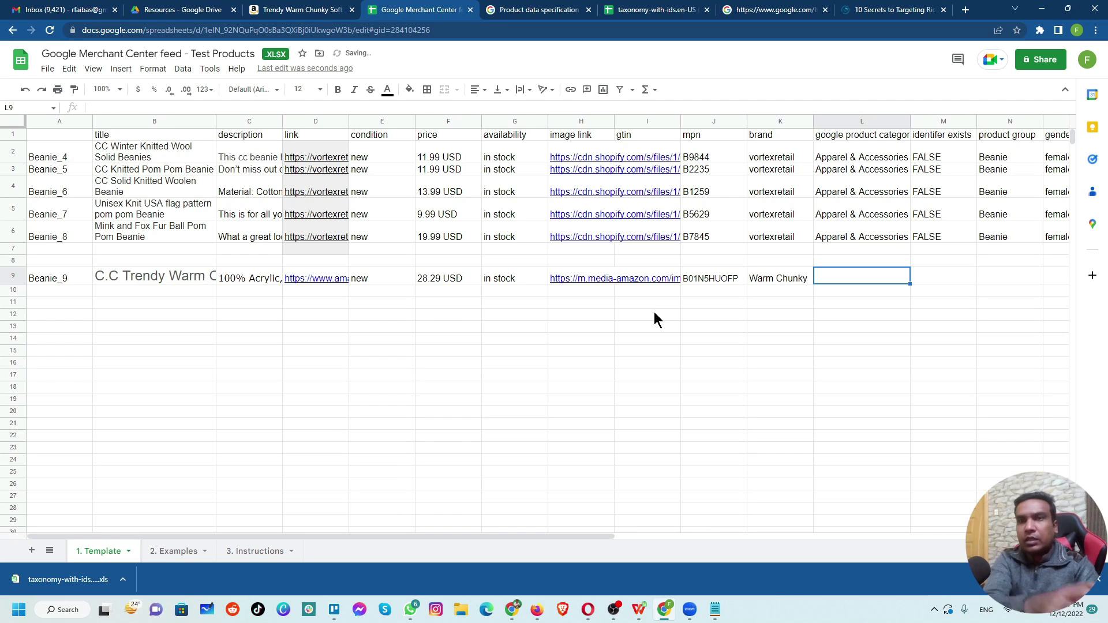
- Check the google product category column, and look over Google's product taxonomy in both the text list and the taxonomy spreadsheet
{"action": "left_click", "coordinate": [850, 138]}
{"action": "left_click", "coordinate": [795, 9]}
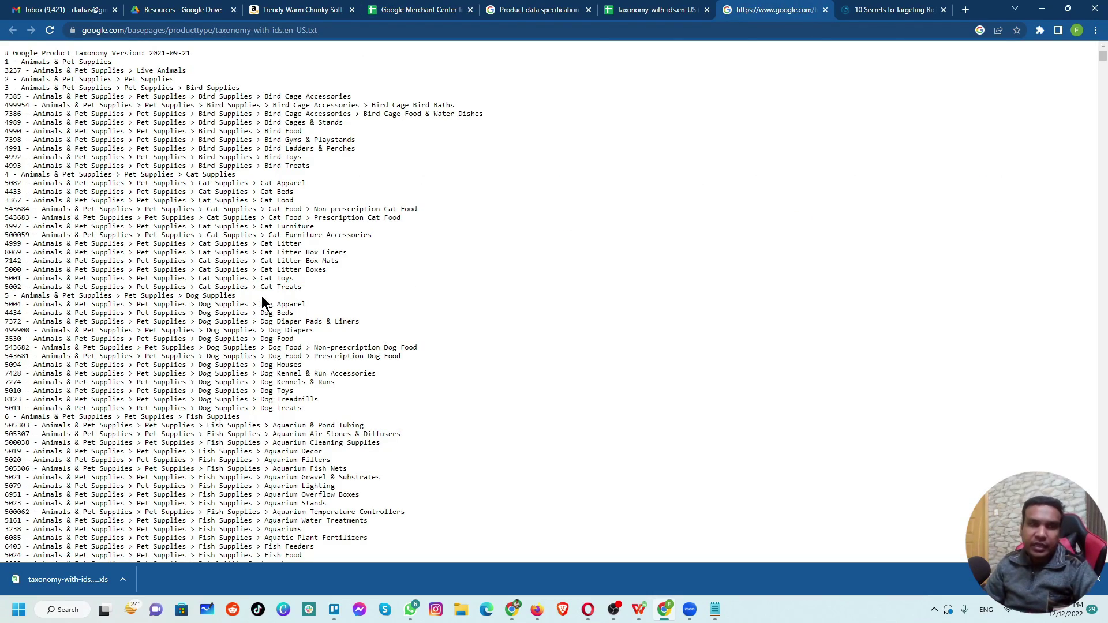
{"action": "scroll", "coordinate": [262, 296], "scroll_direction": "down", "scroll_amount": 20}
{"action": "scroll", "coordinate": [246, 316], "scroll_direction": "up", "scroll_amount": 20}
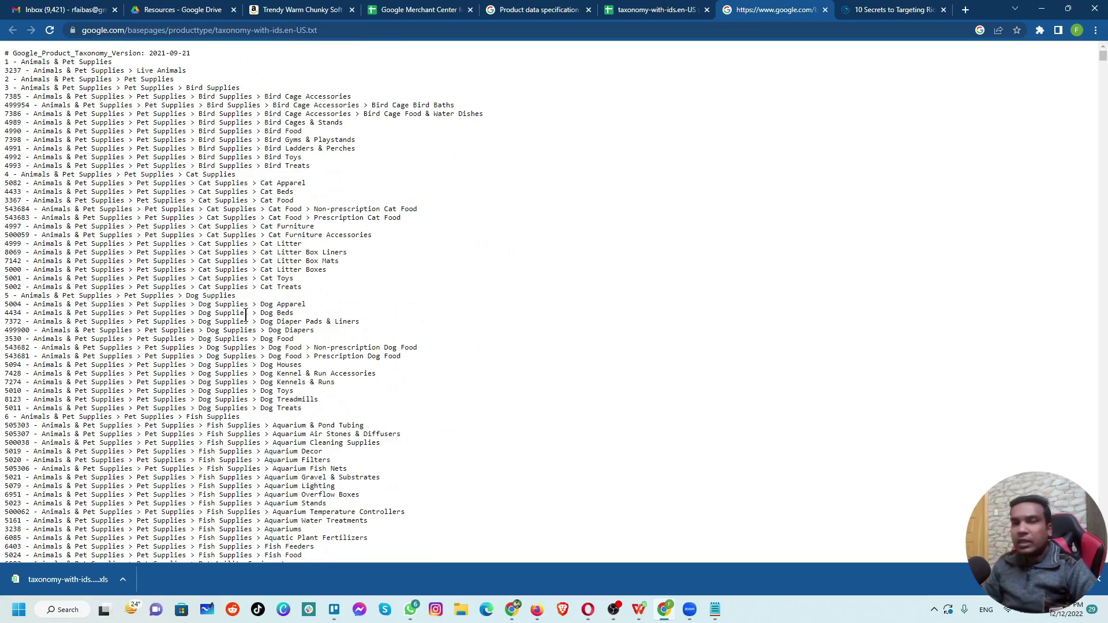
{"action": "left_click", "coordinate": [663, 11]}
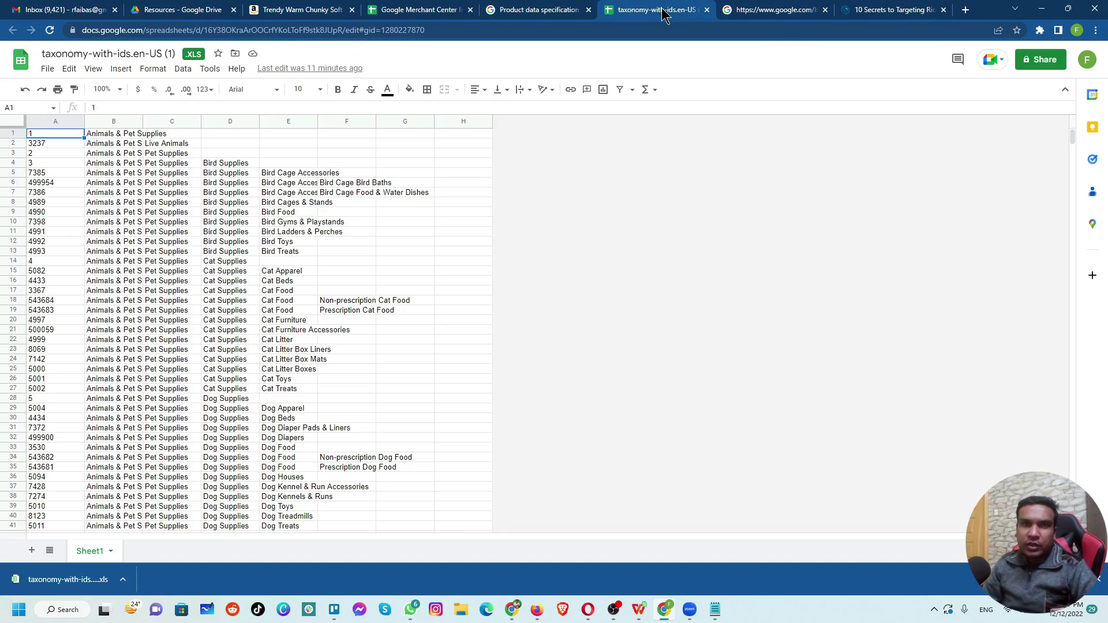
{"action": "left_click", "coordinate": [776, 11]}
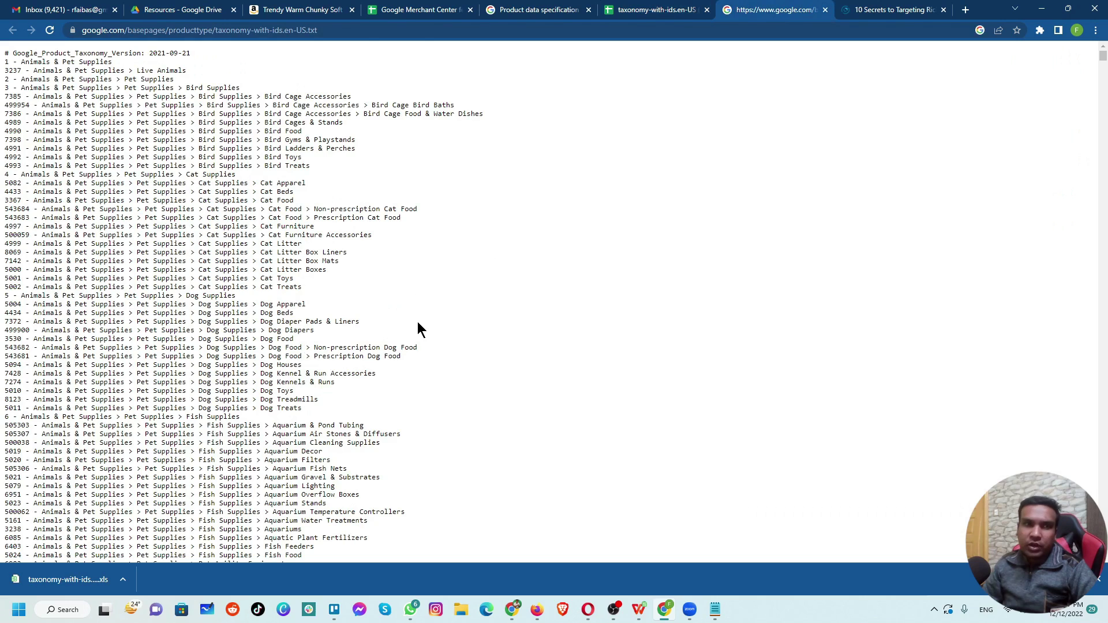
- Search the Google product taxonomy text list for "beanie" and "cap", and look at the first cap matches
{"action": "key", "text": "ctrl+f"}
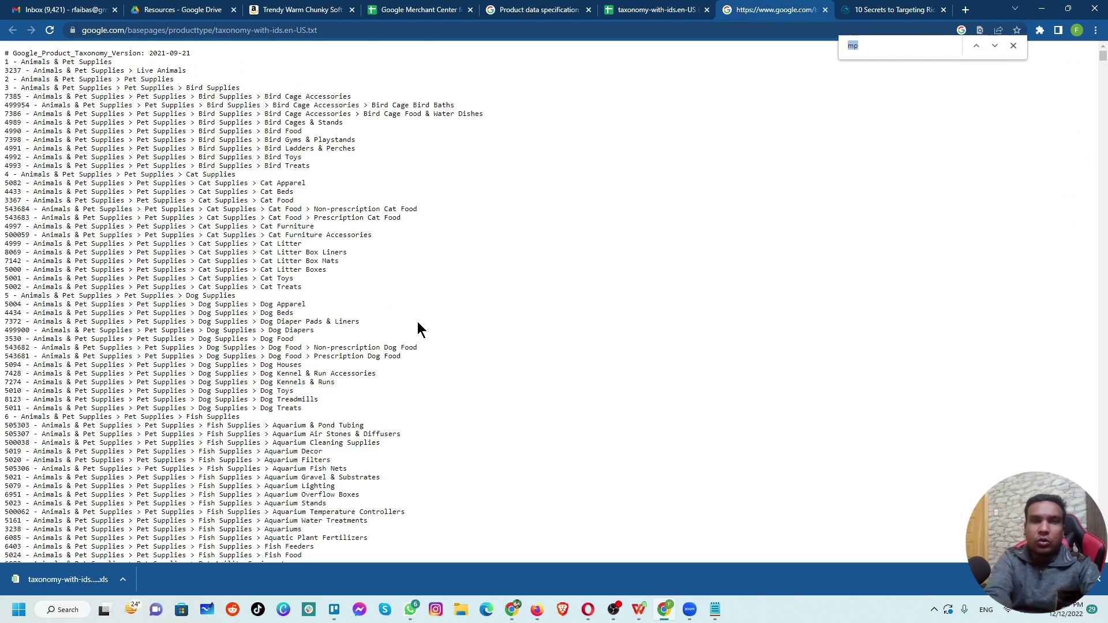
{"action": "type", "text": "beanie"}
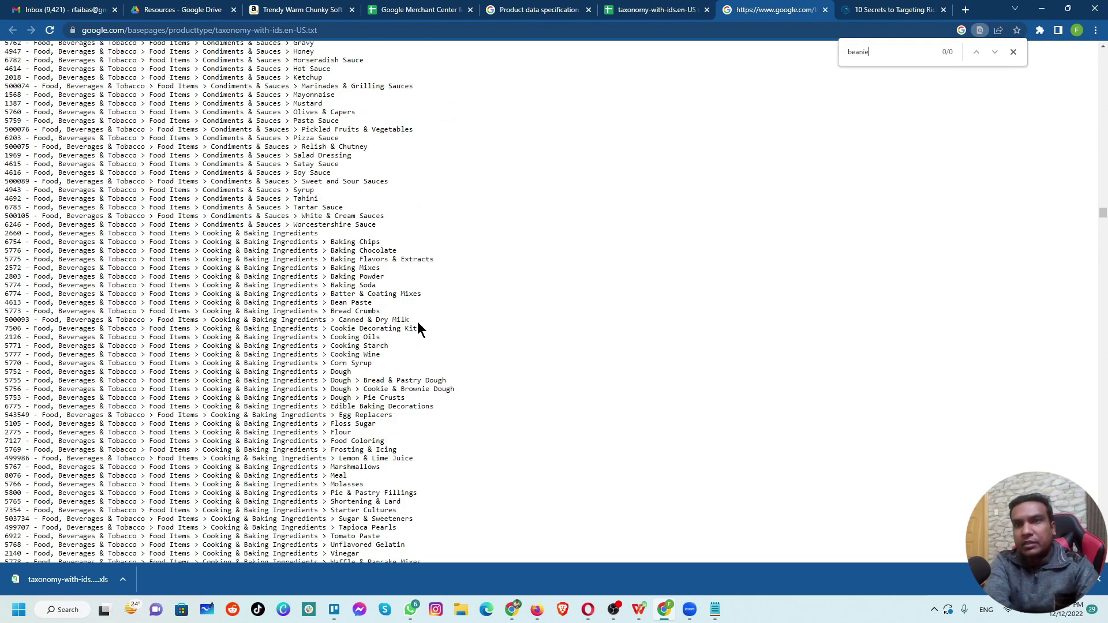
{"action": "key", "text": "ctrl+a"}
{"action": "type", "text": "cap"}
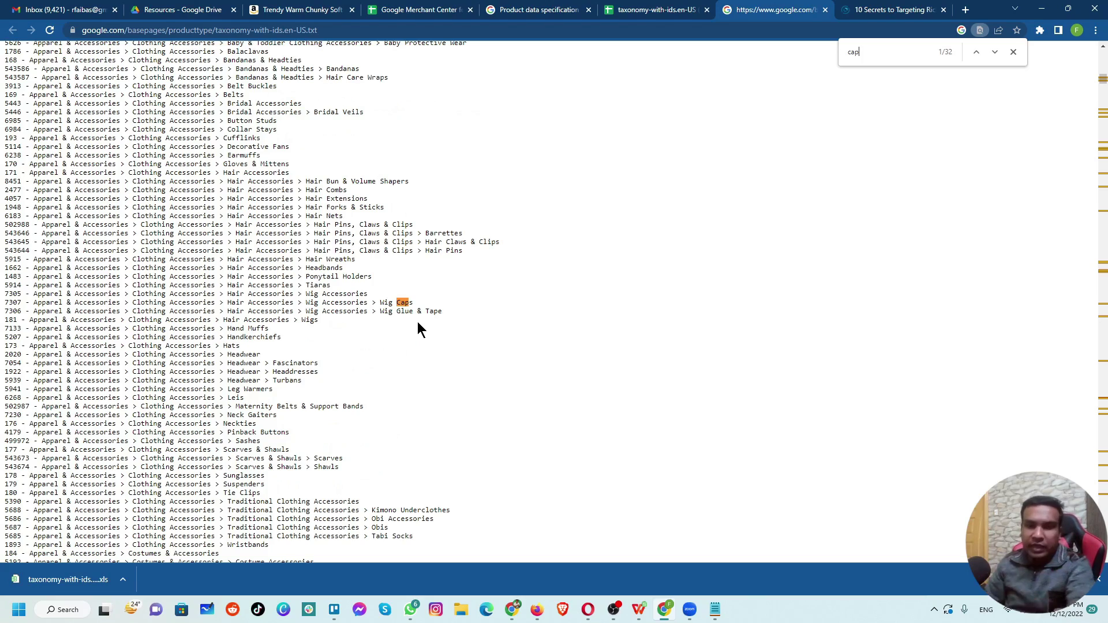
{"action": "key", "text": "Return"}
{"action": "key", "text": "Return"}
{"action": "key", "text": "Return"}
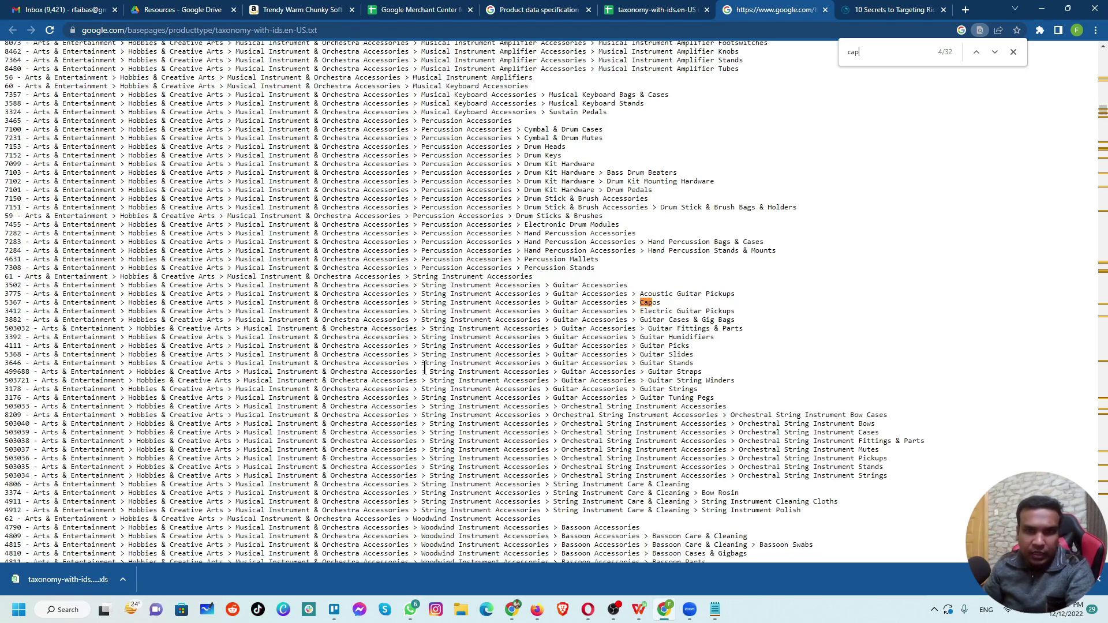
{"action": "key", "text": "Return"}
- Search the Google product taxonomy text list for "caps" and go through all the matches for a suitable headwear category
{"action": "type", "text": "s"}
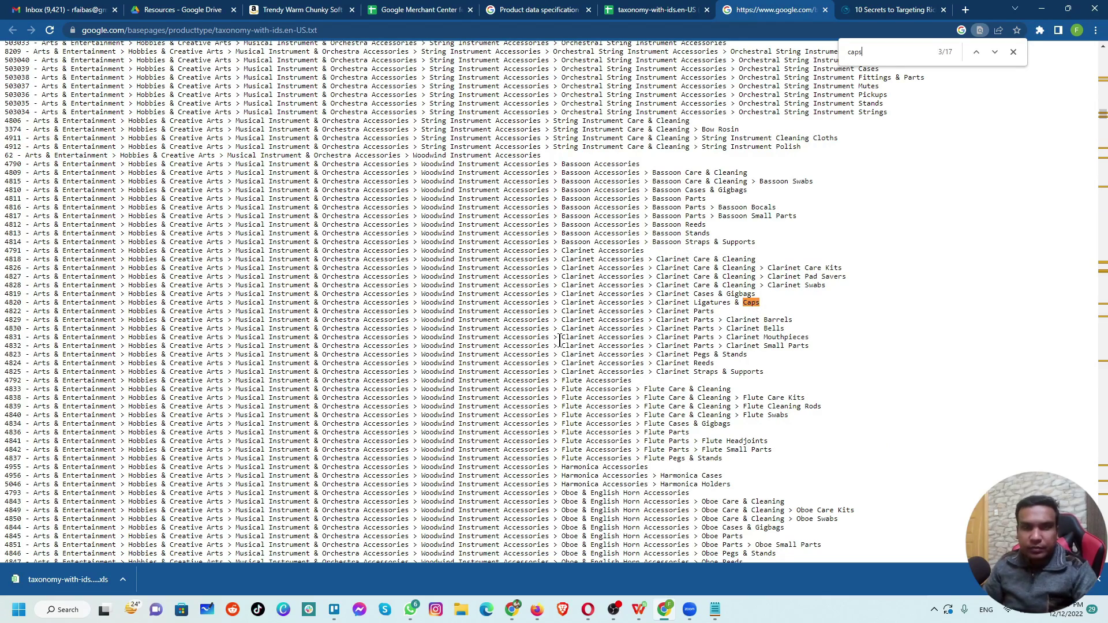
{"action": "key", "text": "Return"}
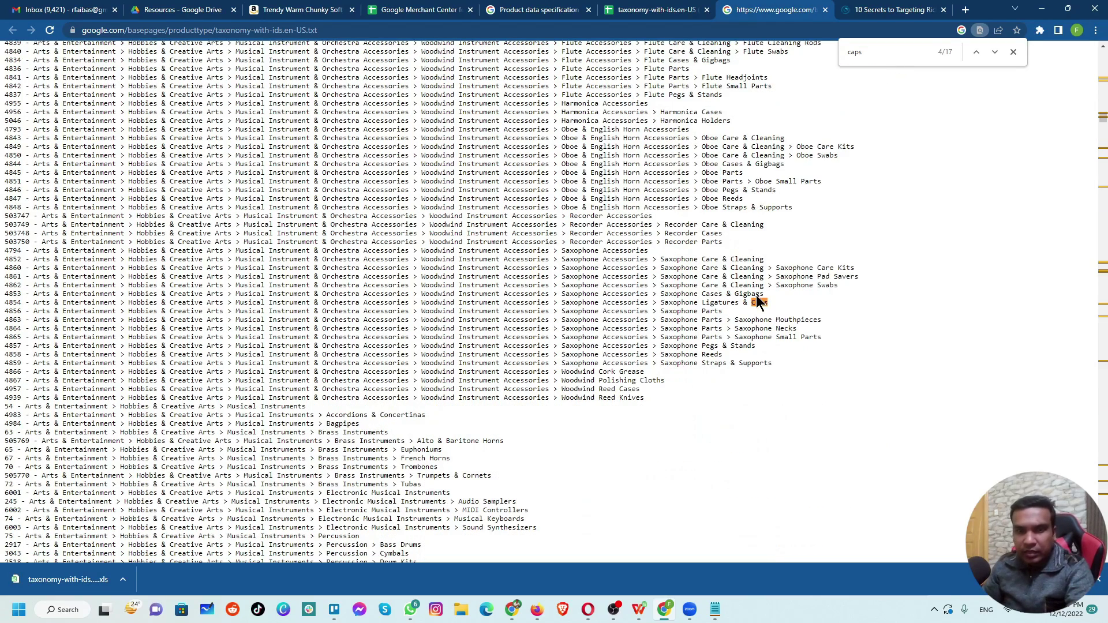
{"action": "key", "text": "Return"}
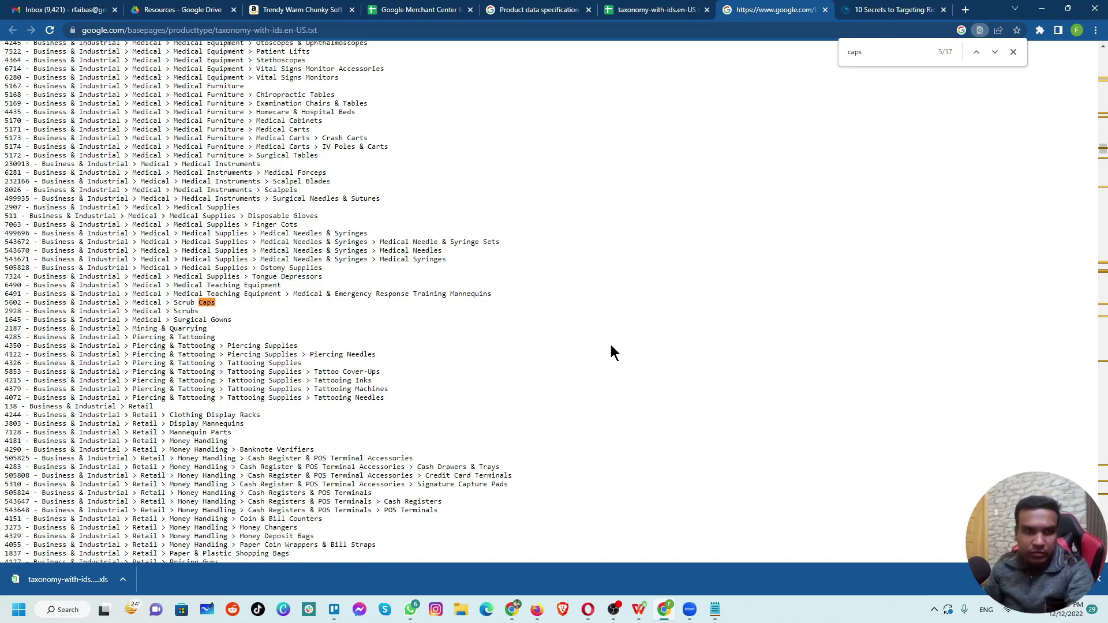
{"action": "key", "text": "Return"}
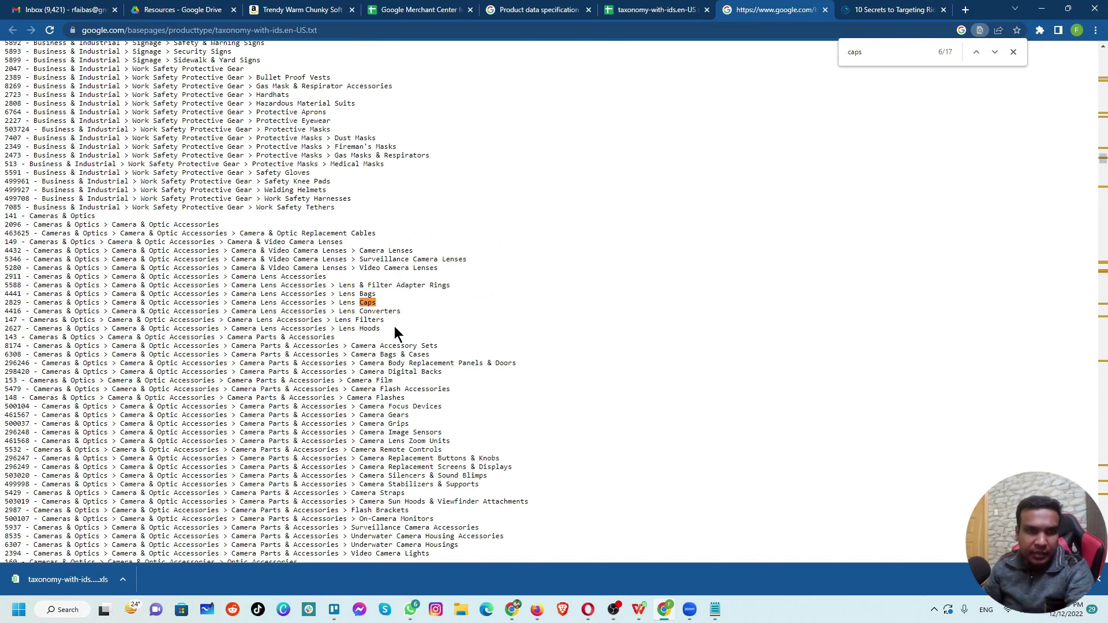
{"action": "key", "text": "Return"}
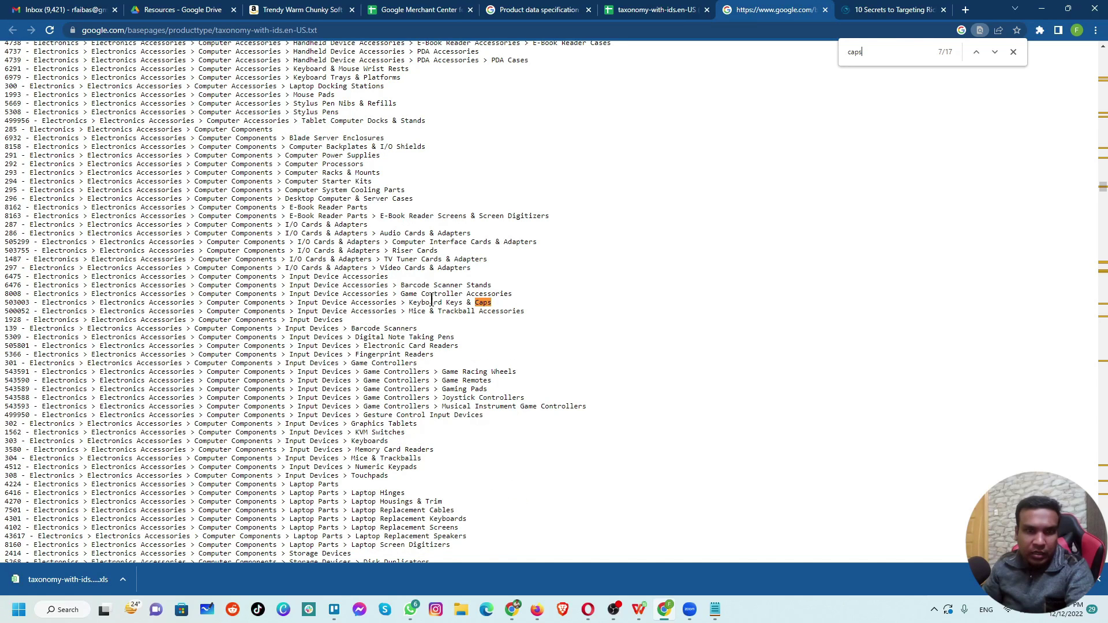
{"action": "key", "text": "Return"}
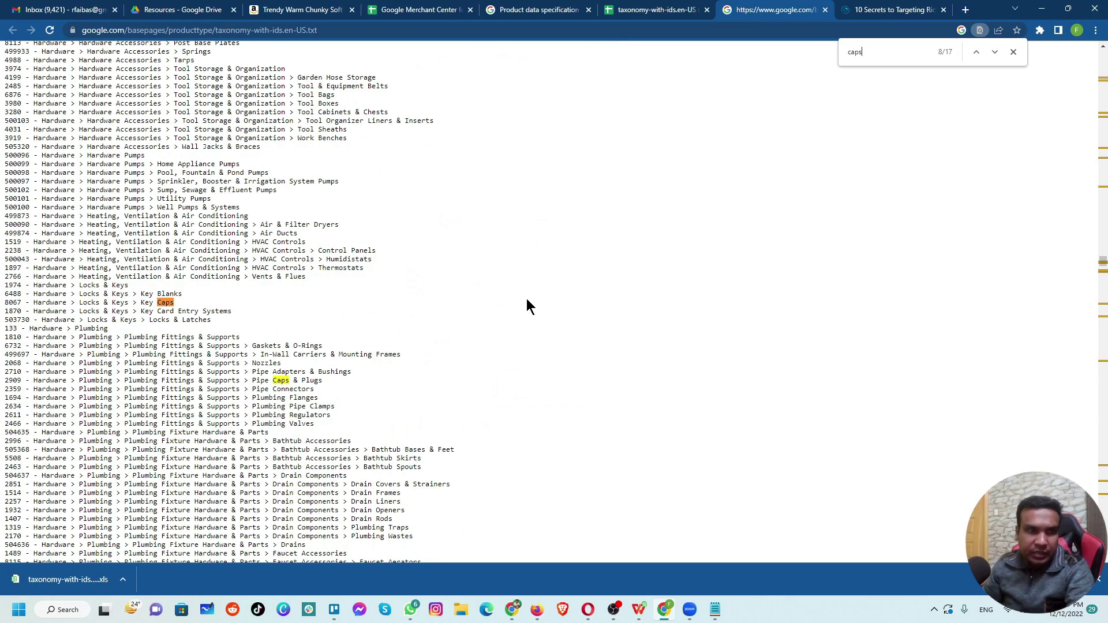
{"action": "key", "text": "Return"}
{"action": "key", "text": "Return"}
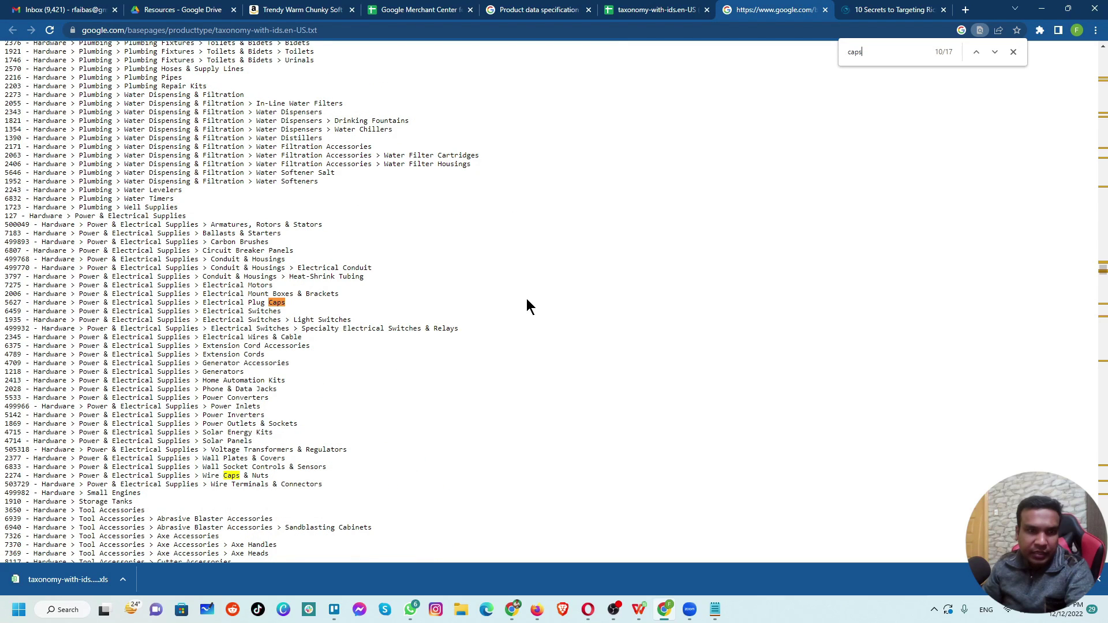
{"action": "key", "text": "Return"}
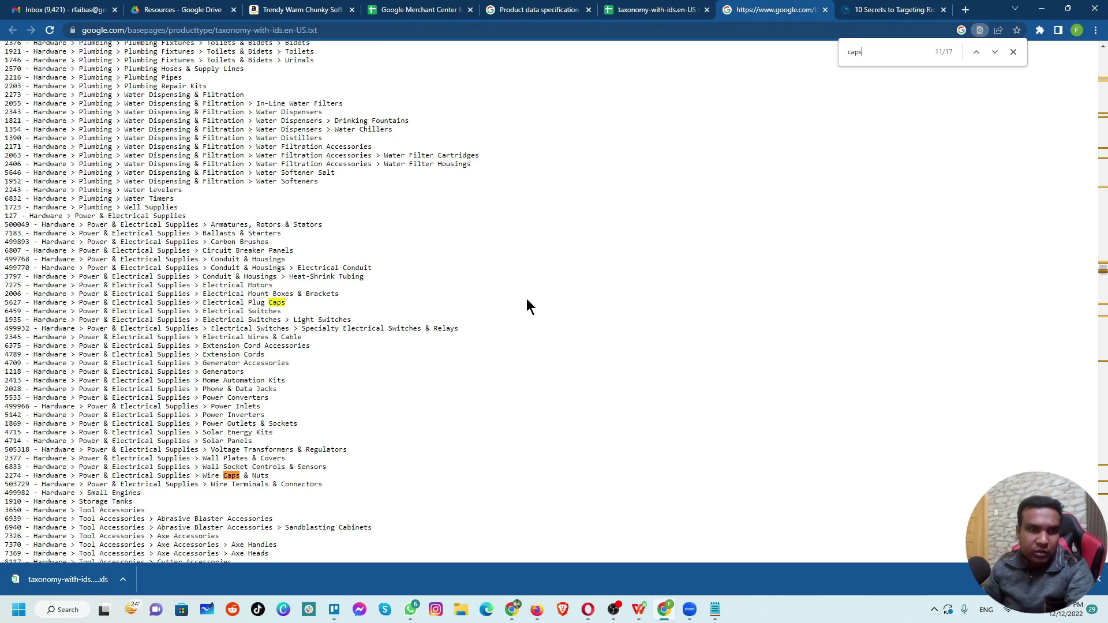
{"action": "key", "text": "Return"}
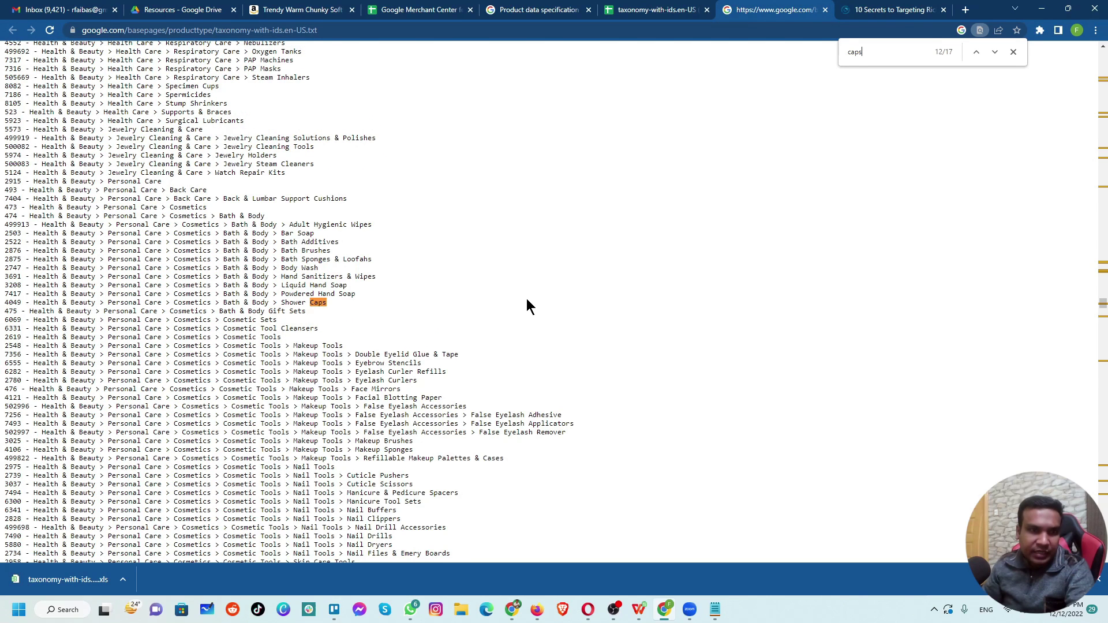
{"action": "key", "text": "Return"}
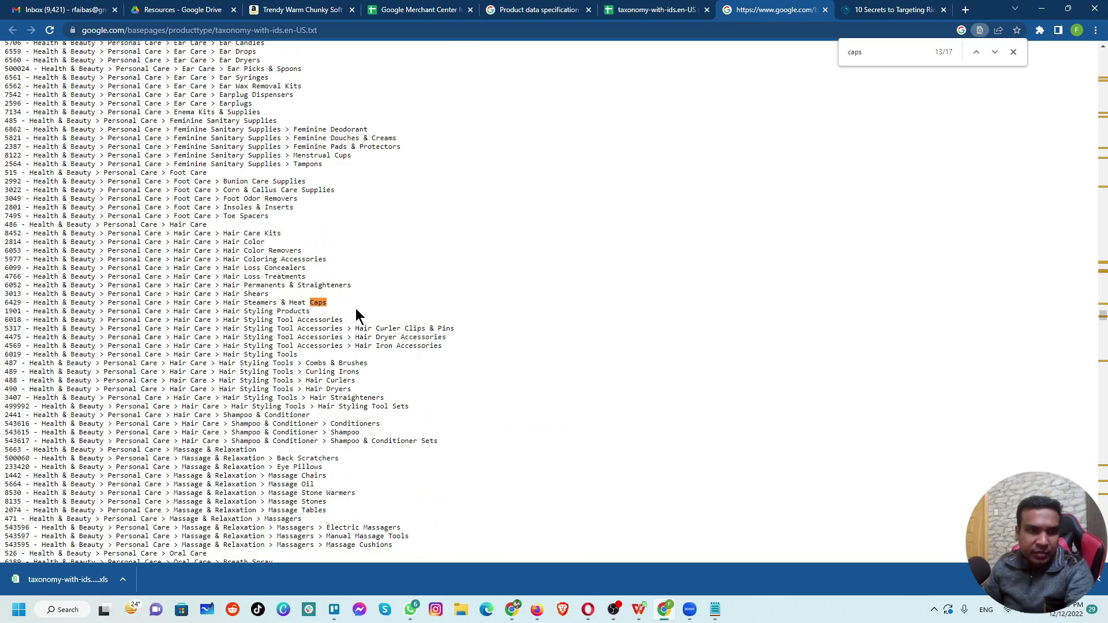
{"action": "key", "text": "Return"}
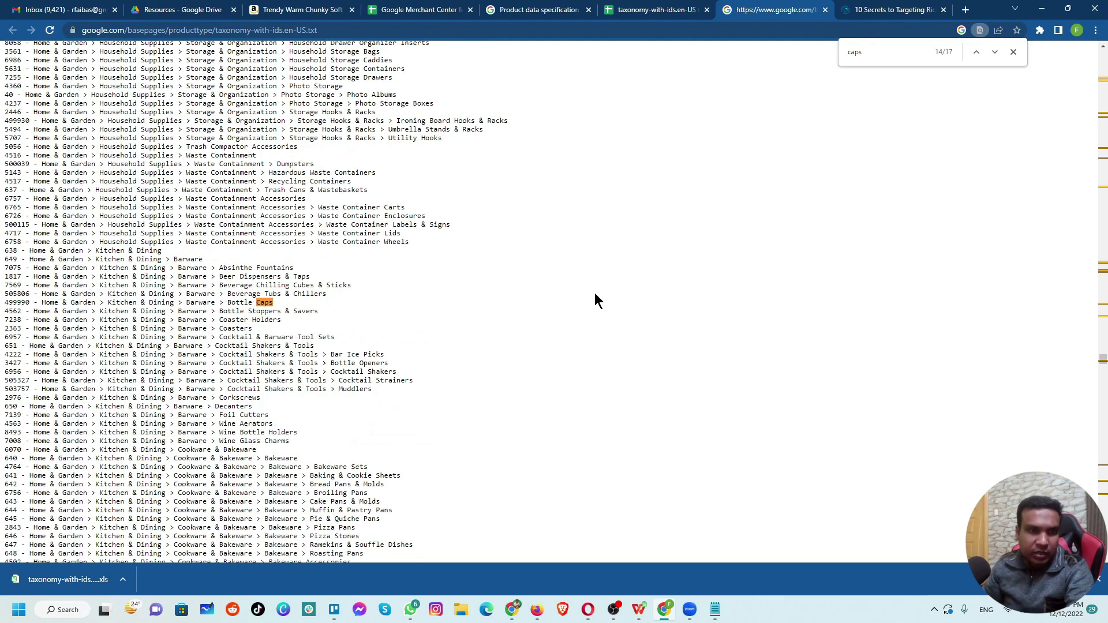
{"action": "key", "text": "Return"}
{"action": "key", "text": "Return"}
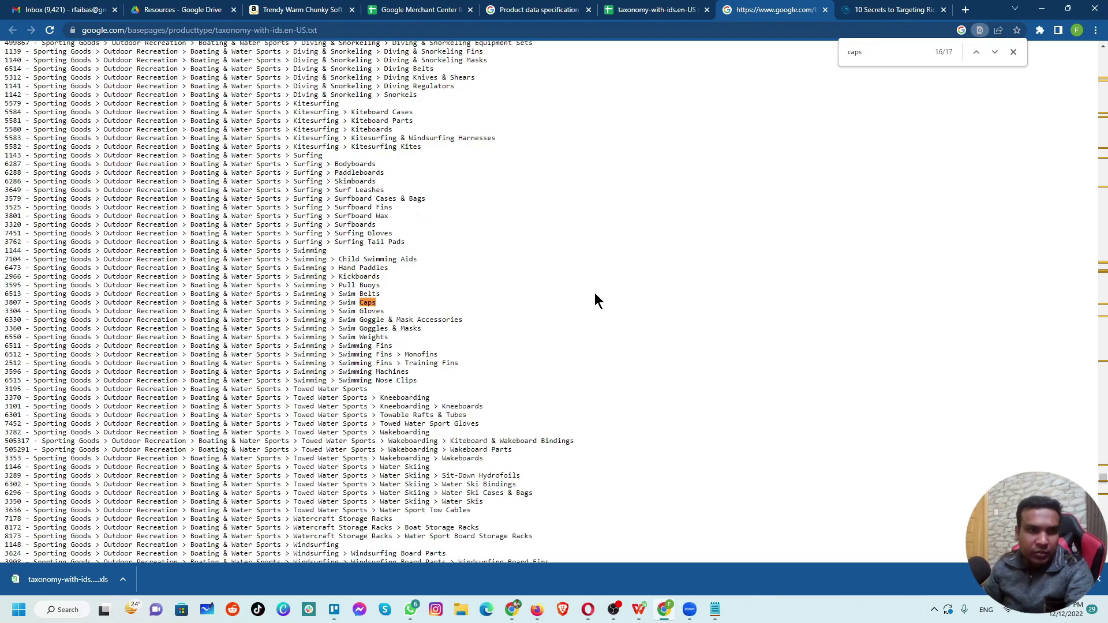
{"action": "key", "text": "Return"}
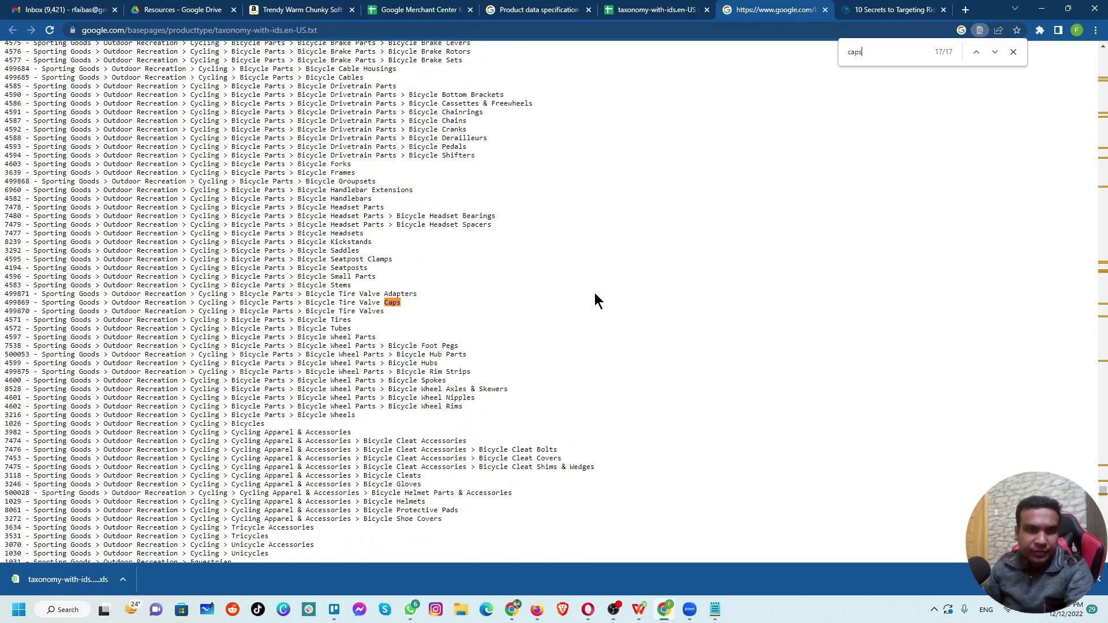
{"action": "key", "text": "Return"}
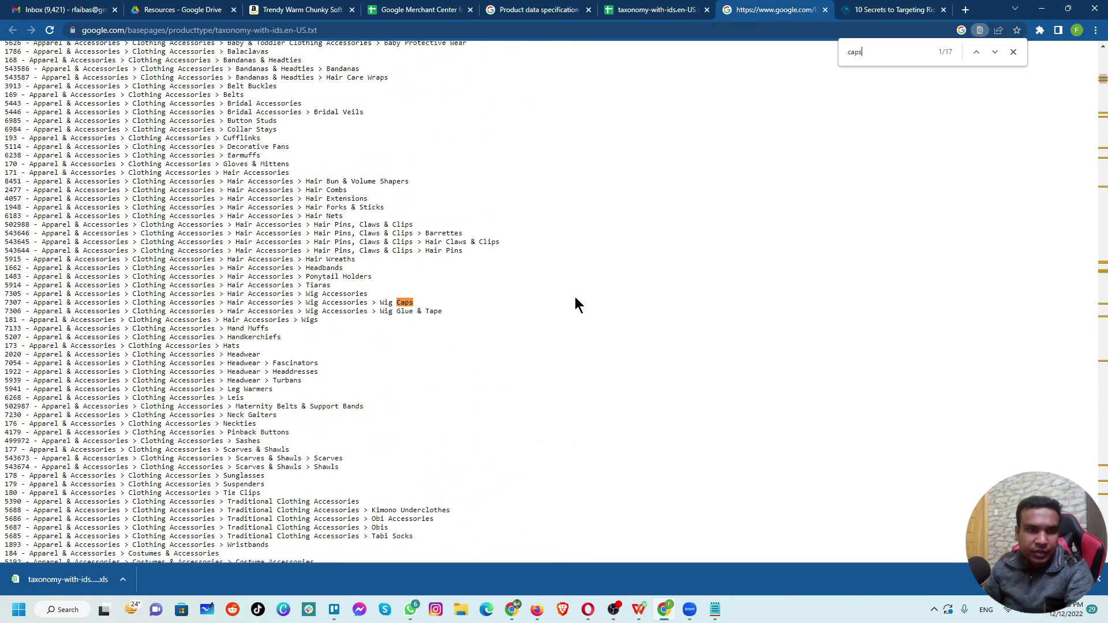
- Compare the Wig Caps entry in the taxonomy text list with the Google product category of Beanie_8 in cell L6
{"action": "left_click_drag", "start_coordinate": [133, 302], "coordinate": [406, 301]}
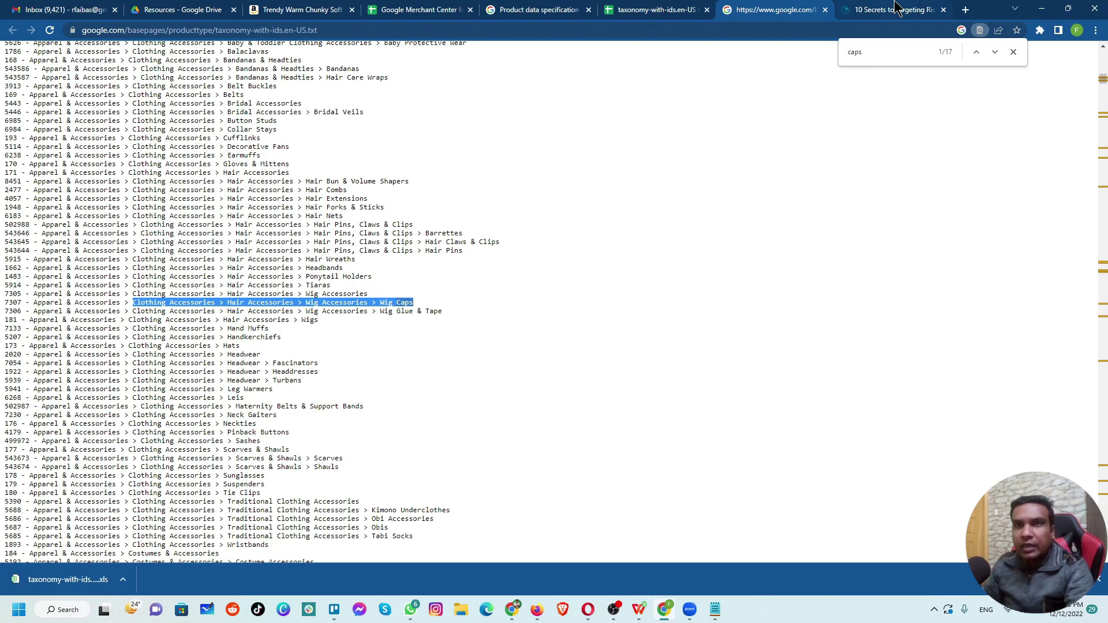
{"action": "left_click", "coordinate": [634, 10]}
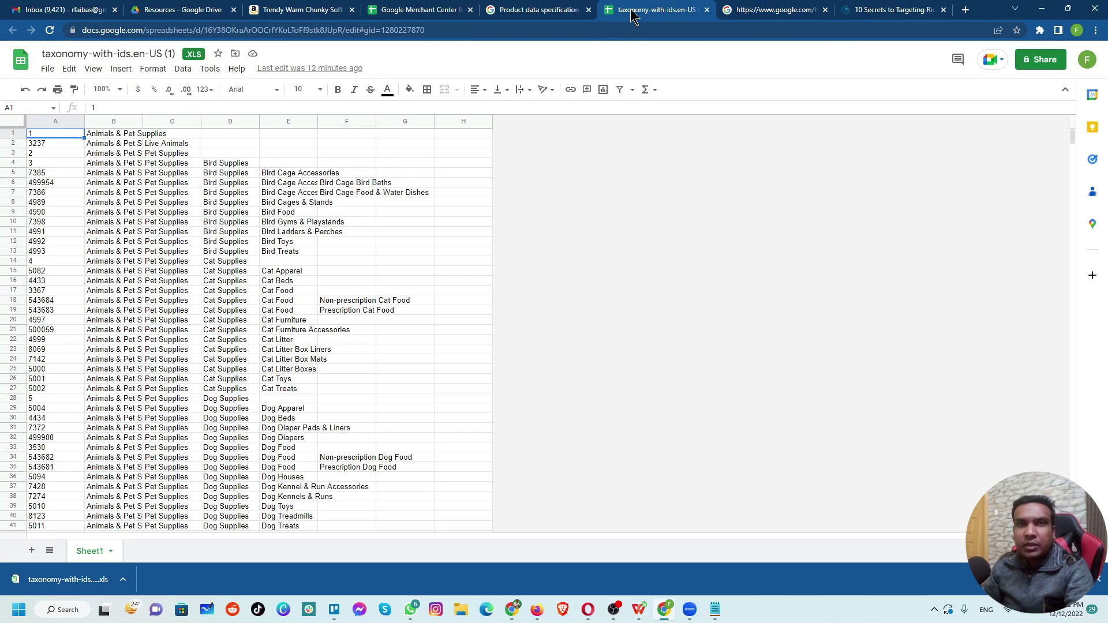
{"action": "left_click", "coordinate": [421, 17]}
{"action": "left_click", "coordinate": [835, 236]}
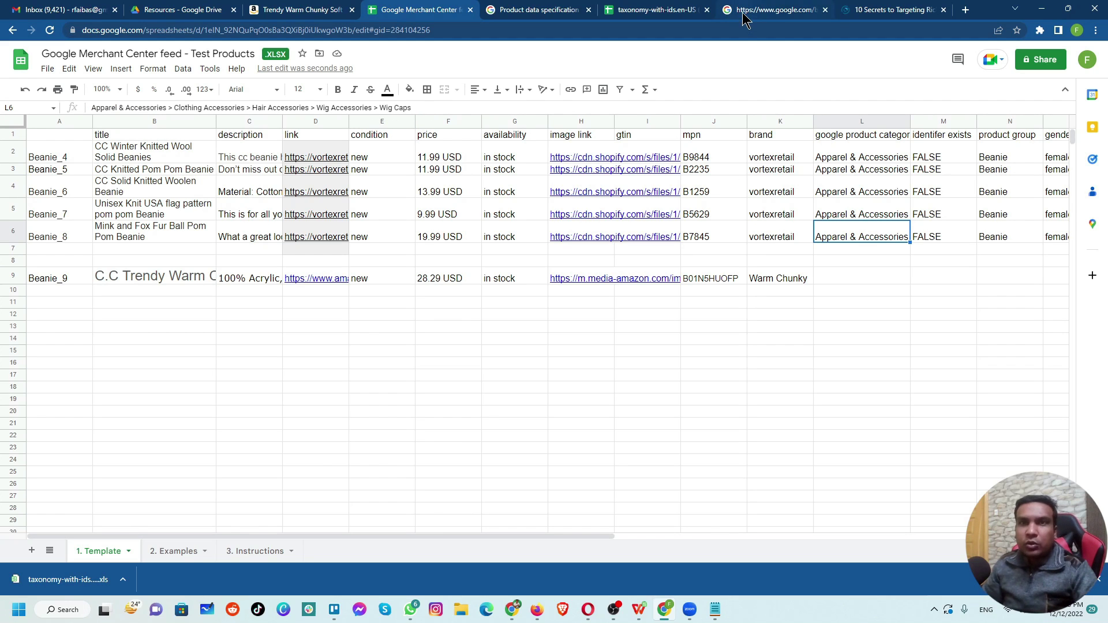
{"action": "left_click", "coordinate": [694, 5]}
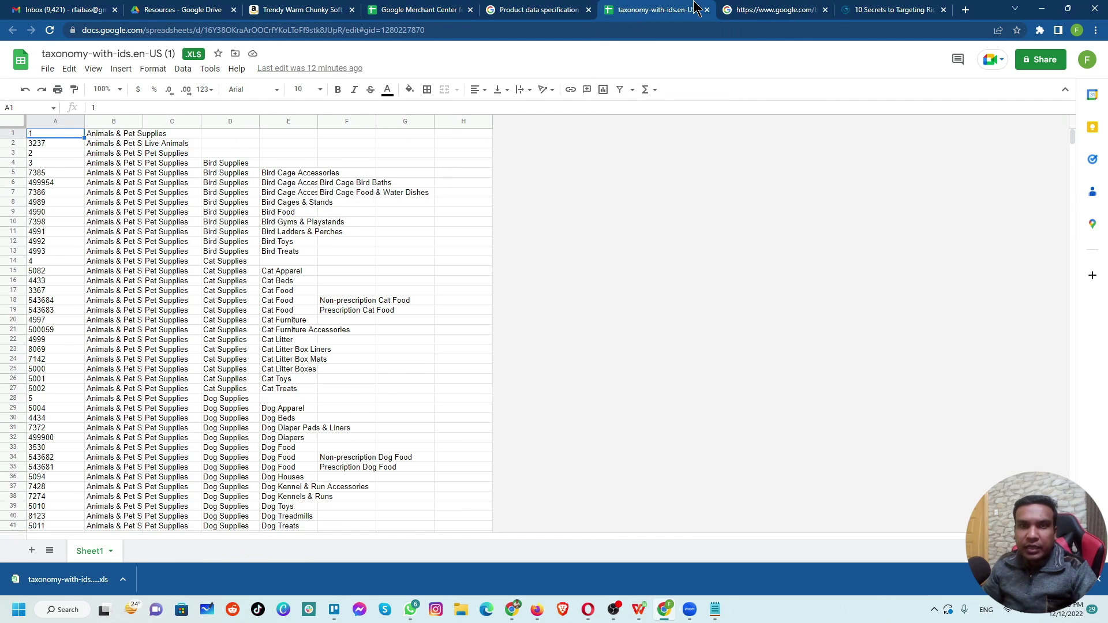
{"action": "left_click", "coordinate": [776, 10]}
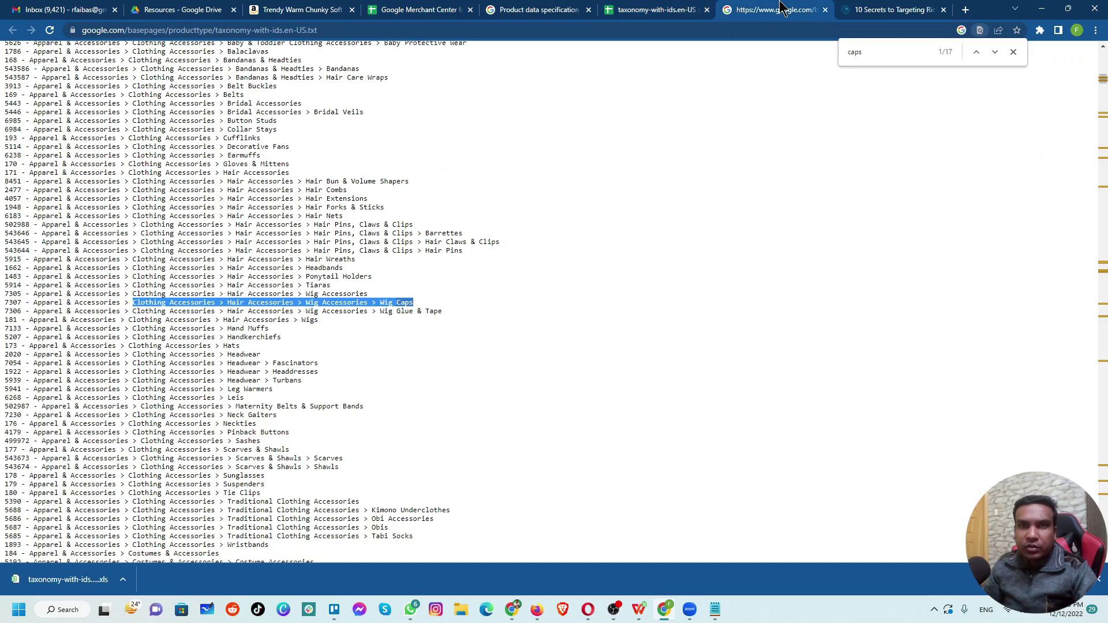
- Copy "Apparel & Accessories > Clothing Accessories > Hair Accessories > Wig Accessories > Wig Caps" from the taxonomy list into the feed's cell L9
{"action": "left_click", "coordinate": [383, 301]}
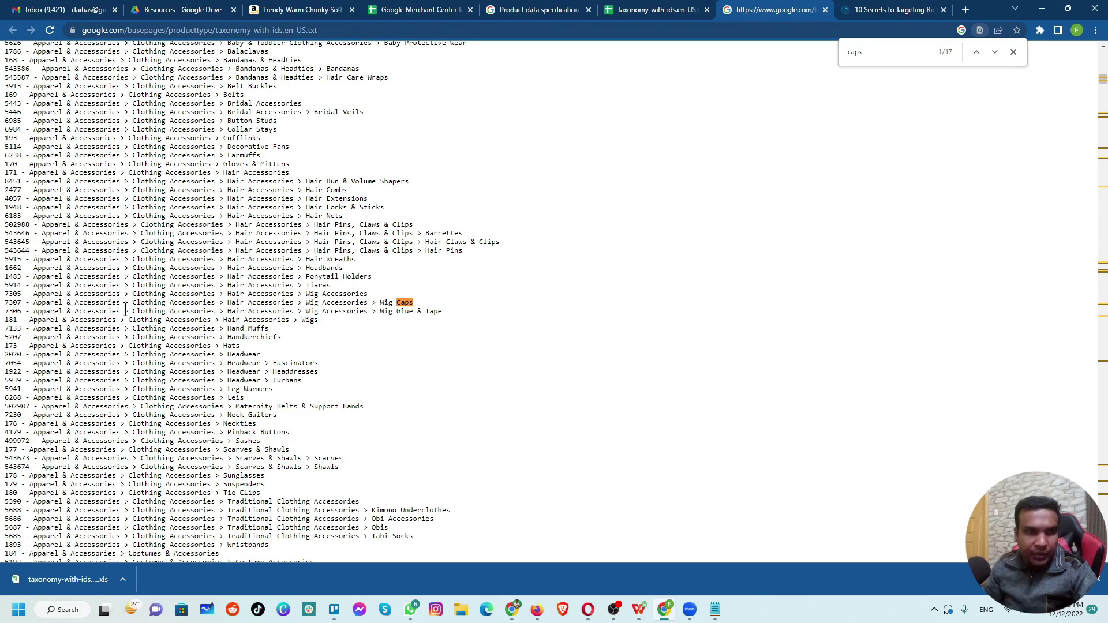
{"action": "left_click_drag", "start_coordinate": [33, 302], "coordinate": [421, 306]}
{"action": "key", "text": "ctrl+c"}
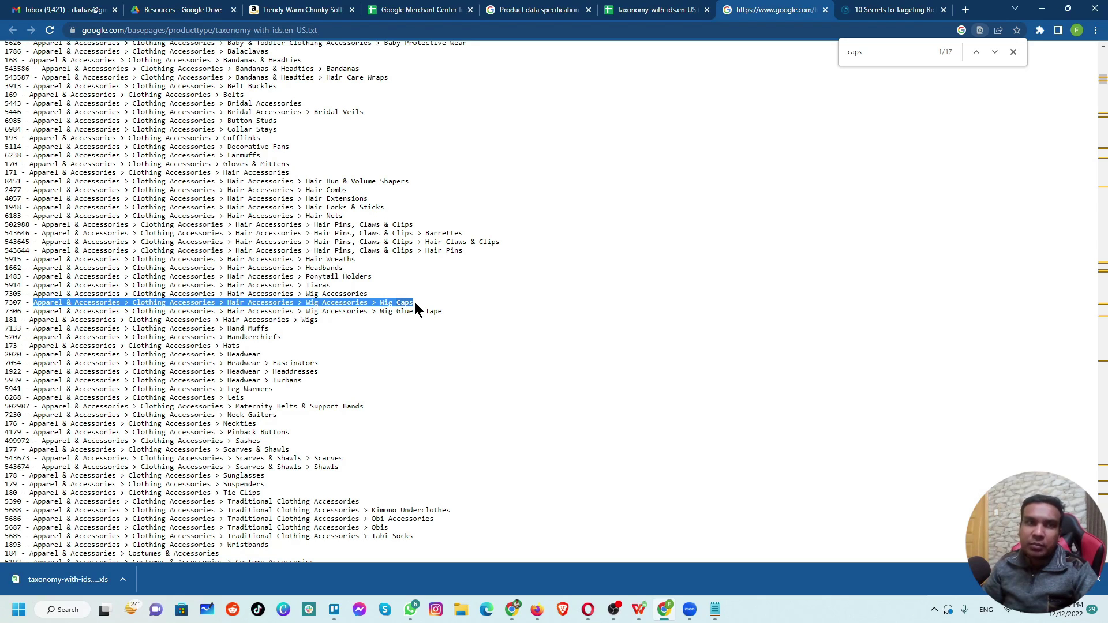
{"action": "left_click", "coordinate": [421, 11]}
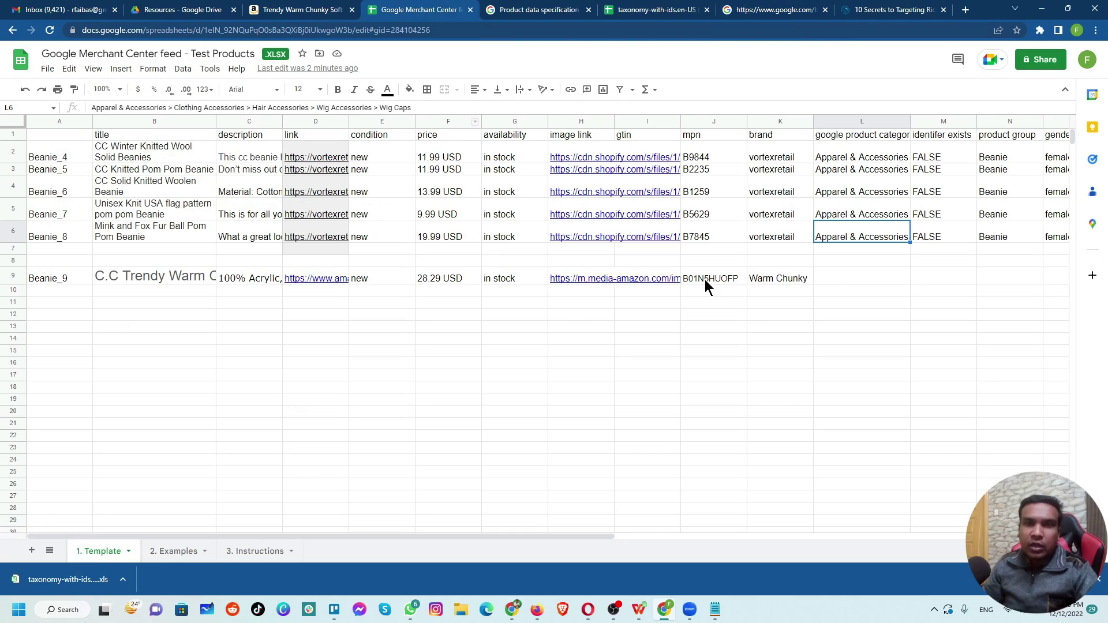
{"action": "left_click", "coordinate": [823, 276]}
{"action": "key", "text": "ctrl+v"}
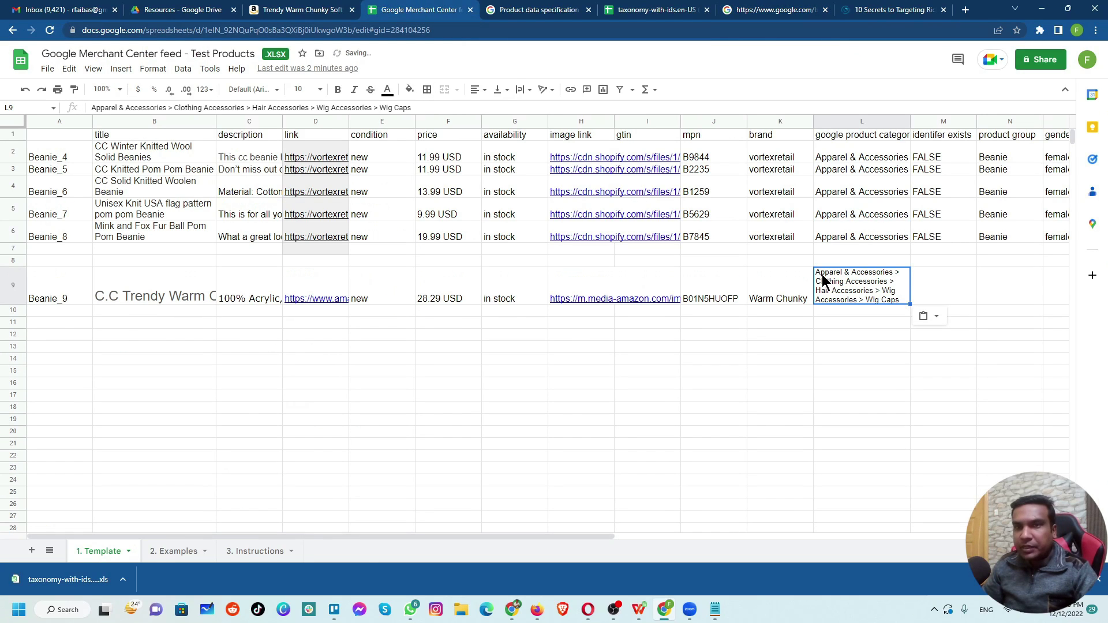
- Set the Beanie_9 identifier exists value to FALSE and its product group to Beanie in cells M9 and N9
{"action": "left_click_drag", "start_coordinate": [588, 530], "coordinate": [716, 526]}
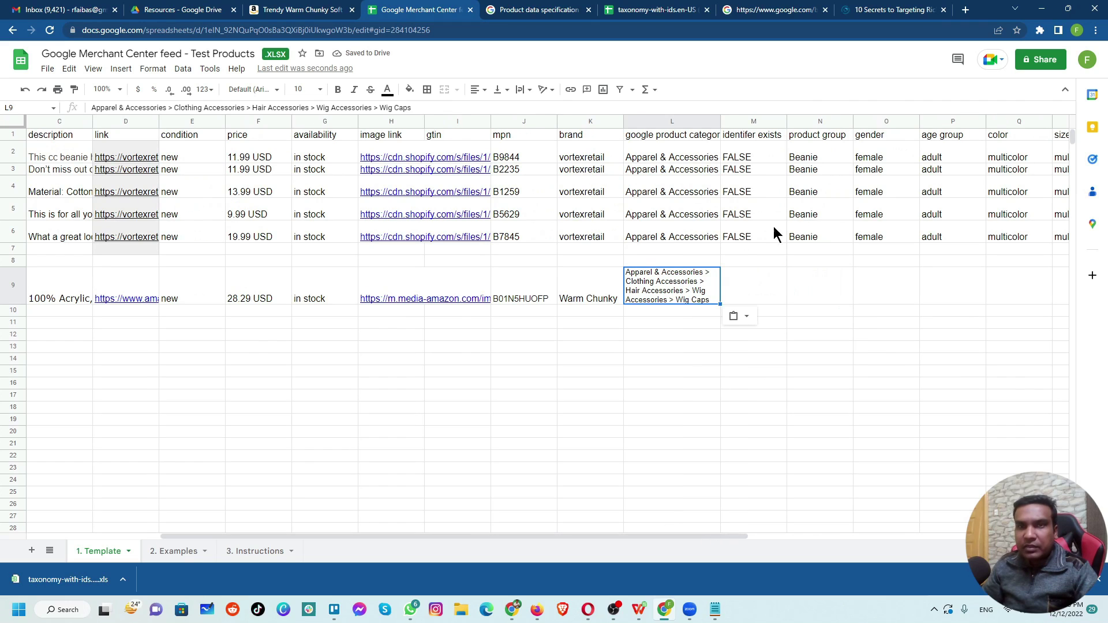
{"action": "left_click", "coordinate": [754, 285]}
{"action": "type", "text": "fa"}
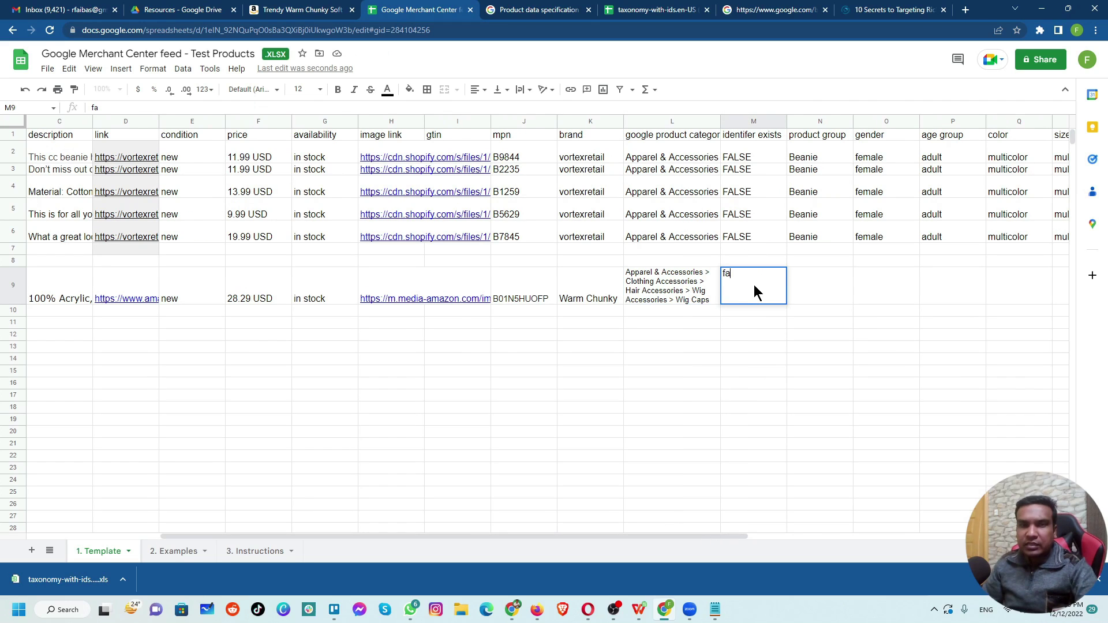
{"action": "type", "text": "lse"}
{"action": "key", "text": "Tab"}
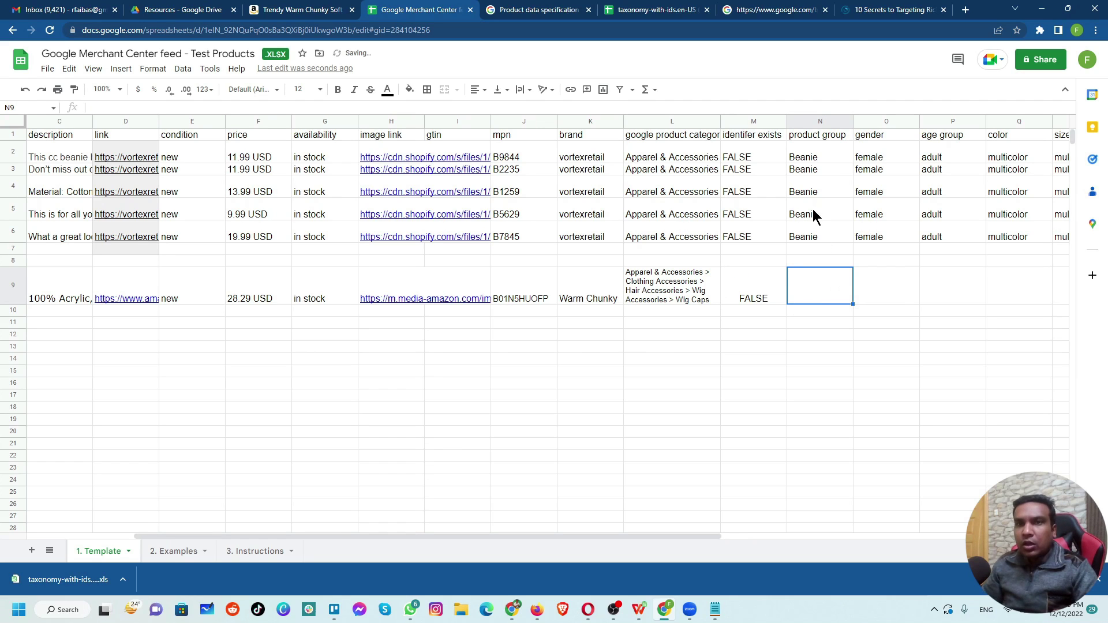
{"action": "type", "text": "Beanie"}
{"action": "key", "text": "Tab"}
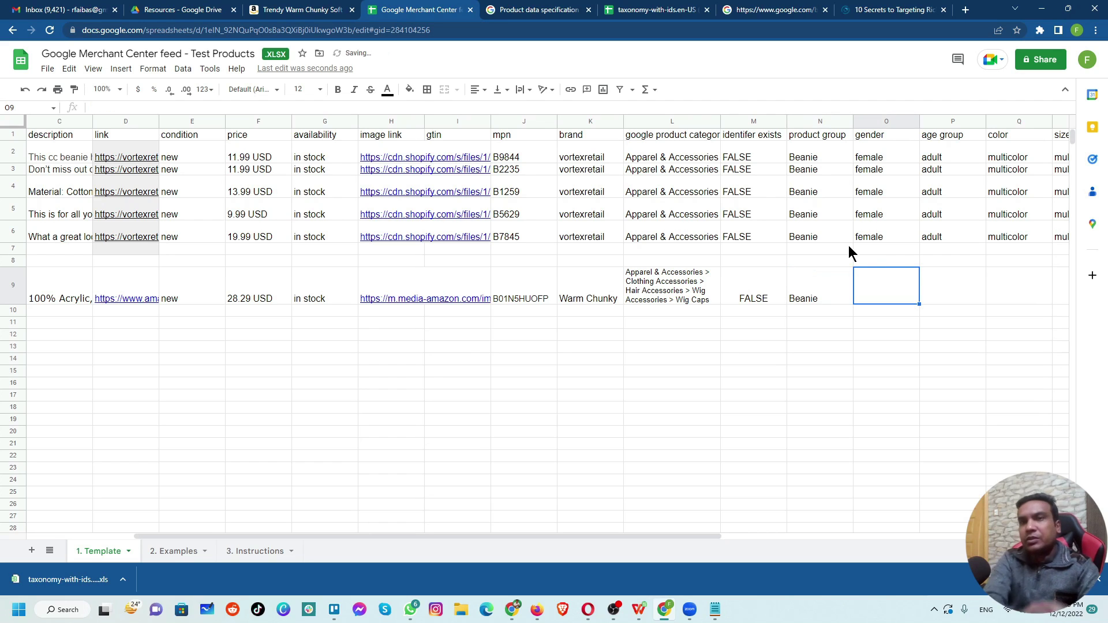
- Set the Beanie_9 gender to female and its age group to adult in cells O9 and P9
{"action": "type", "text": "female"}
{"action": "key", "text": "Tab"}
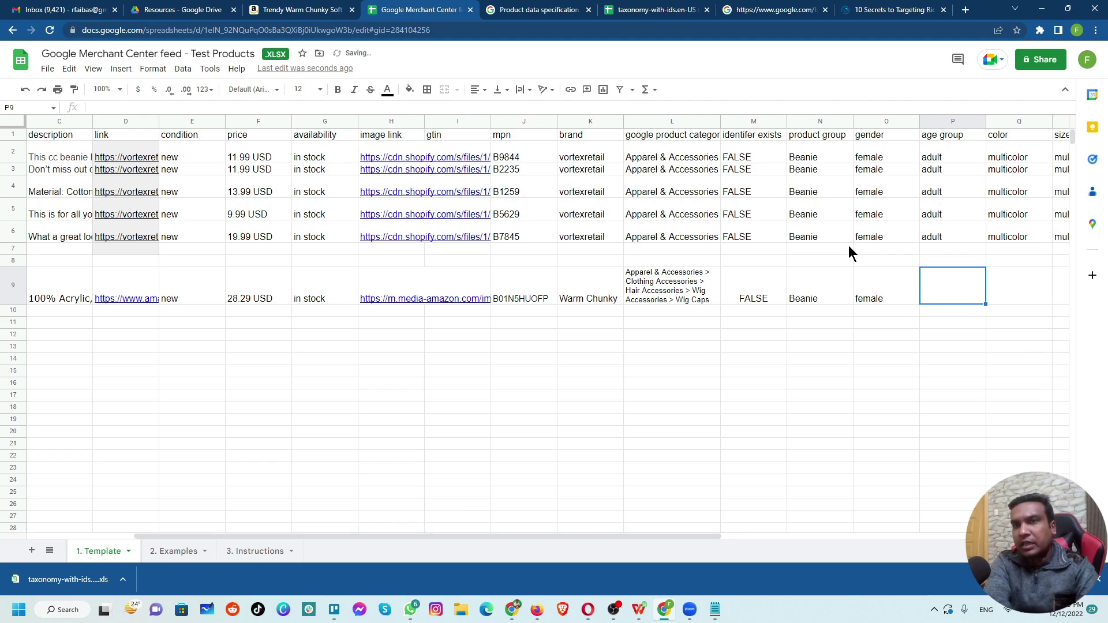
{"action": "type", "text": "adult"}
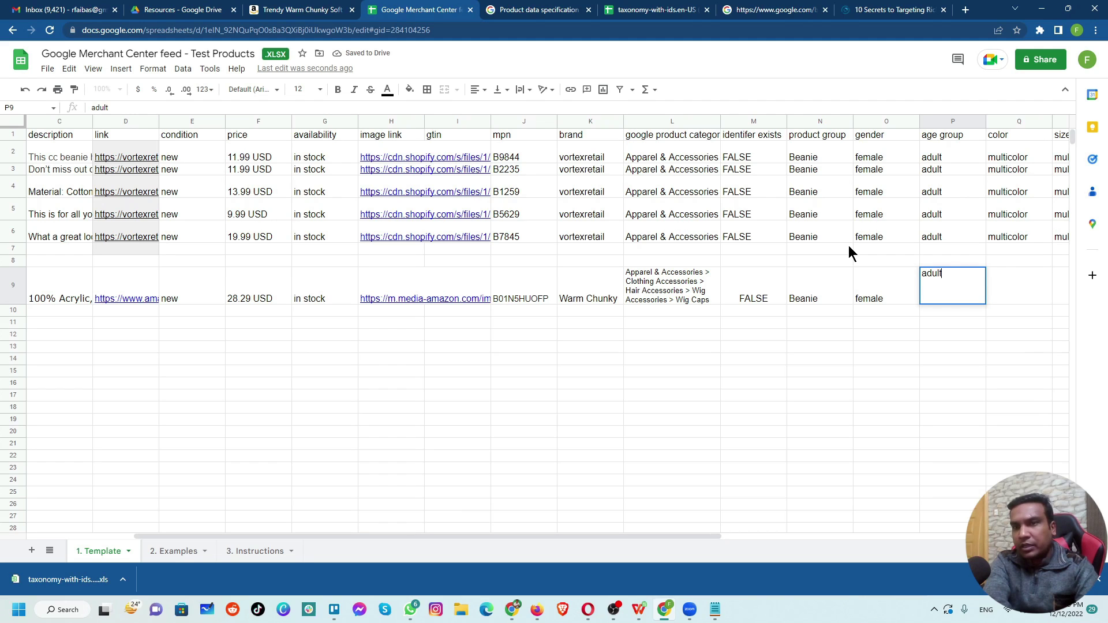
{"action": "key", "text": "Tab"}
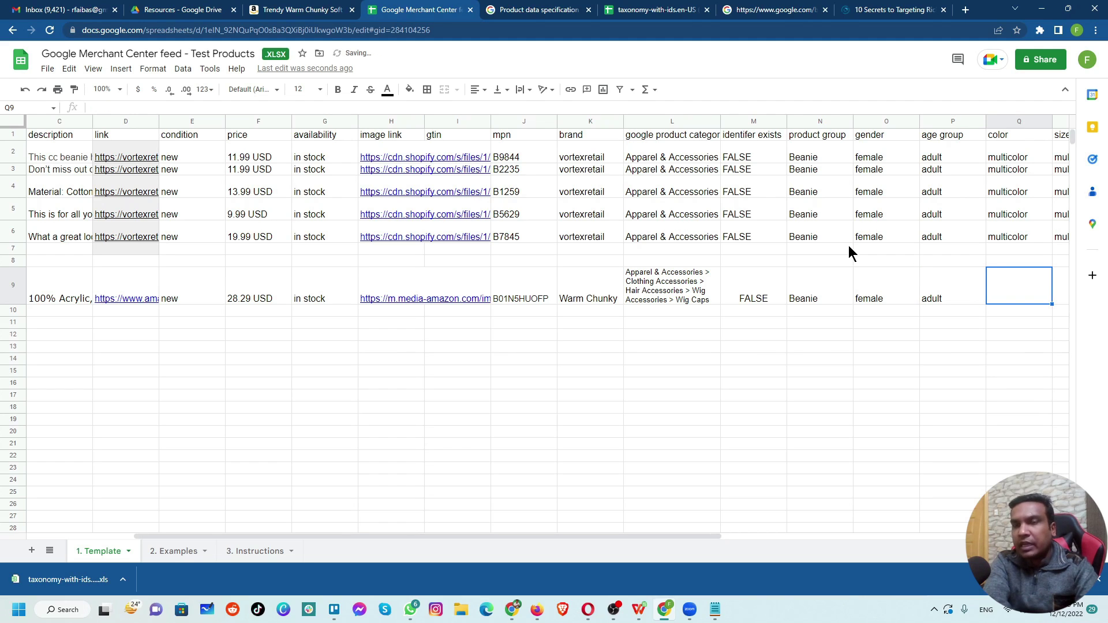
- Examine the C.C beanie's Amazon page, from its options and description to its product details, for color and size information
{"action": "left_click", "coordinate": [267, 10]}
{"action": "scroll", "coordinate": [911, 317], "scroll_direction": "up", "scroll_amount": 8}
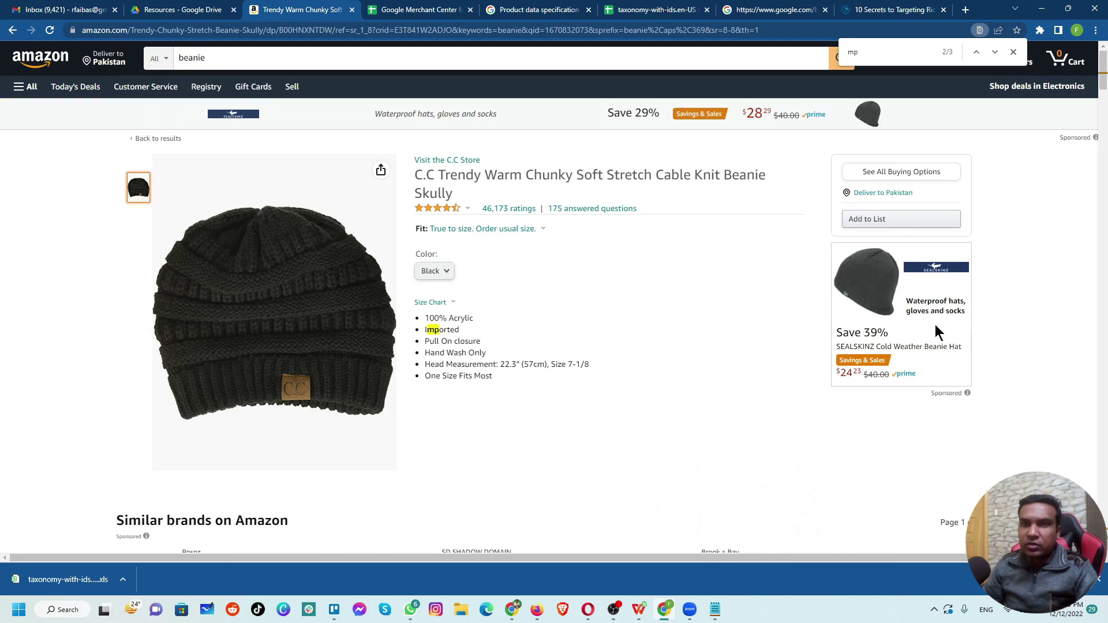
{"action": "scroll", "coordinate": [393, 369], "scroll_direction": "down", "scroll_amount": 1}
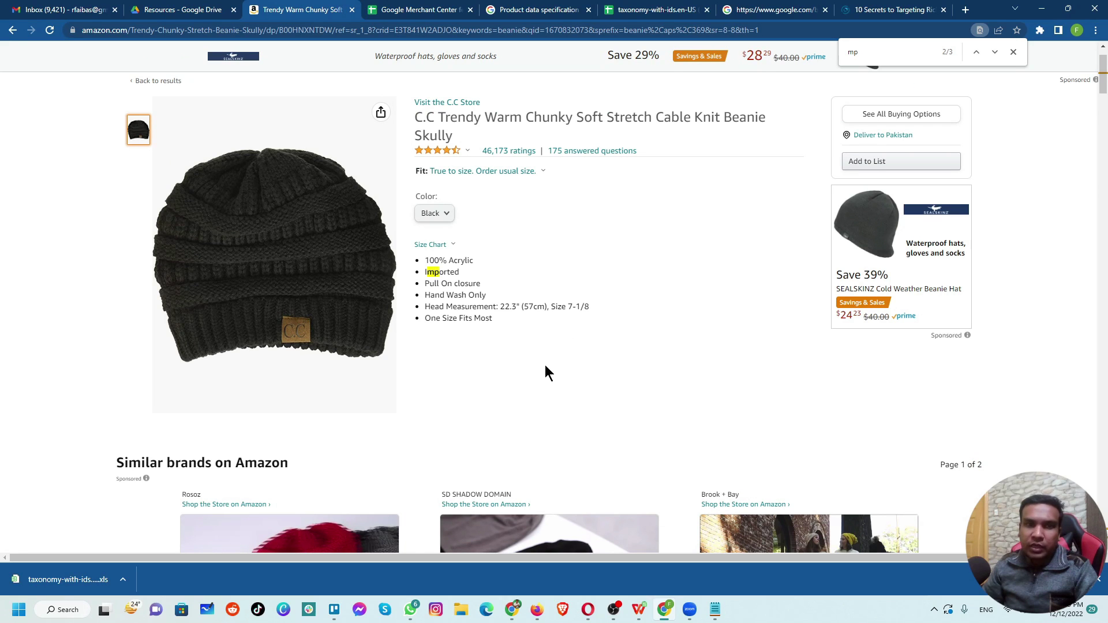
{"action": "scroll", "coordinate": [685, 339], "scroll_direction": "down", "scroll_amount": 15}
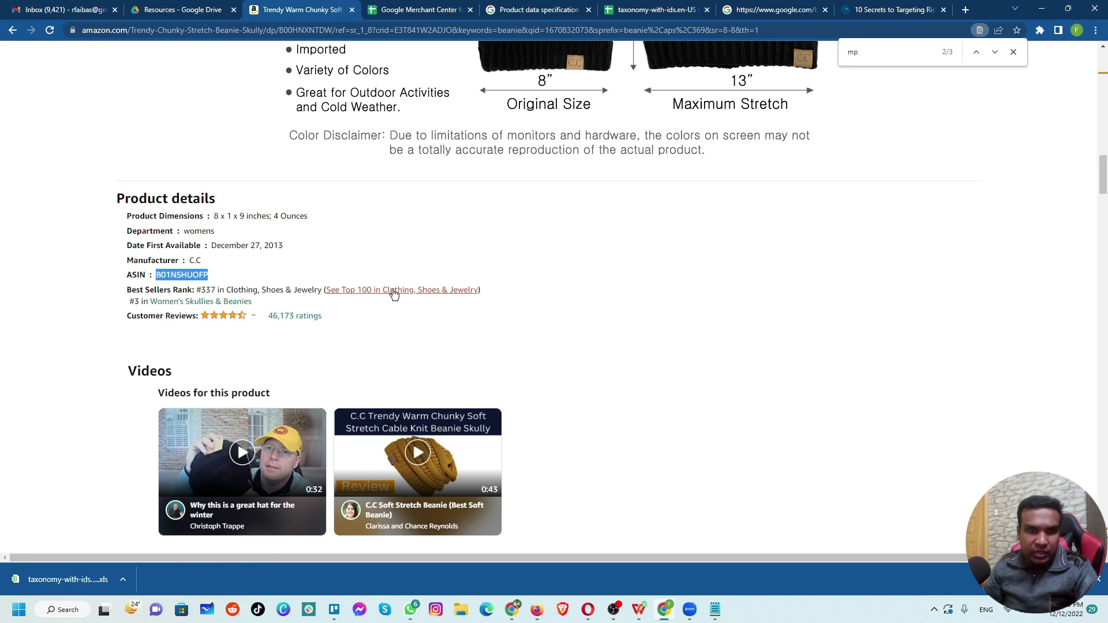
{"action": "scroll", "coordinate": [206, 309], "scroll_direction": "down", "scroll_amount": 6}
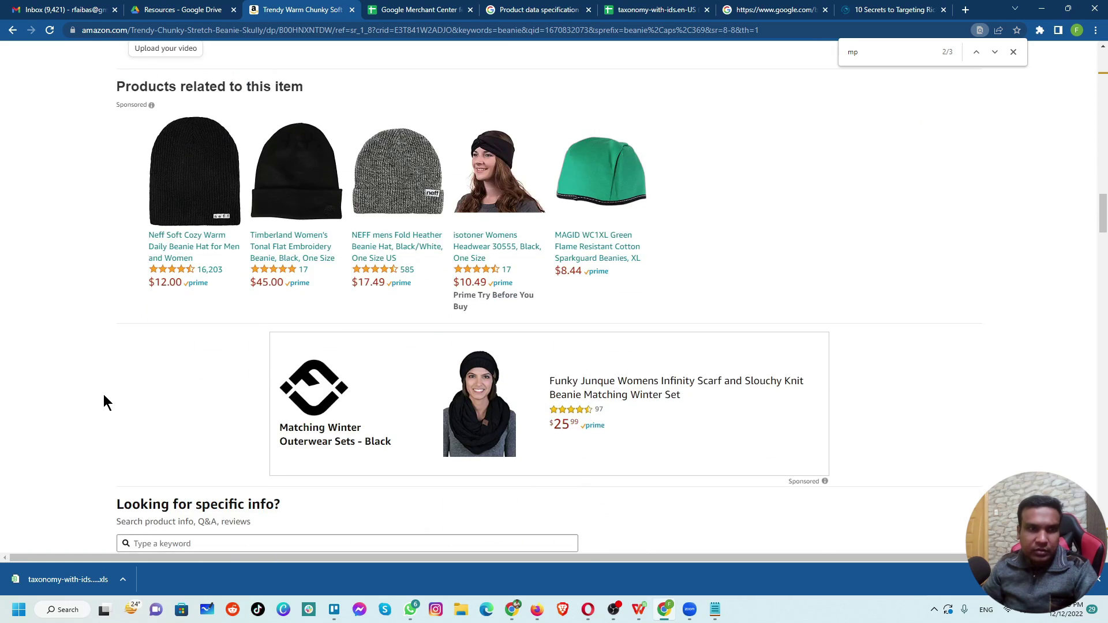
{"action": "scroll", "coordinate": [103, 393], "scroll_direction": "down", "scroll_amount": 8}
{"action": "scroll", "coordinate": [103, 394], "scroll_direction": "up", "scroll_amount": 15}
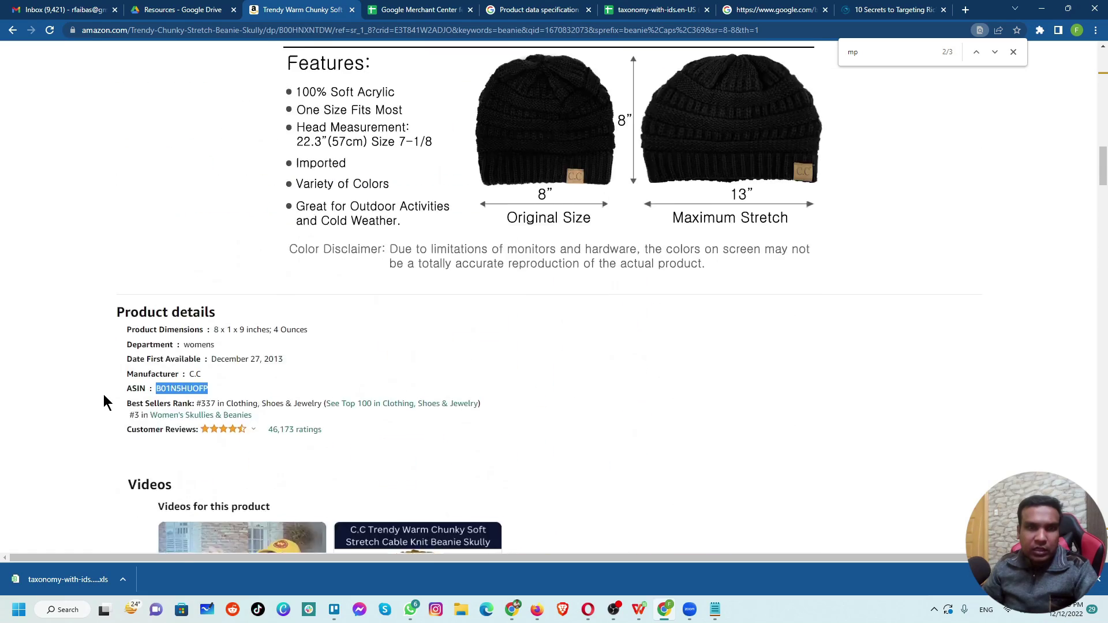
{"action": "scroll", "coordinate": [104, 398], "scroll_direction": "up", "scroll_amount": 15}
{"action": "scroll", "coordinate": [104, 398], "scroll_direction": "down", "scroll_amount": 7}
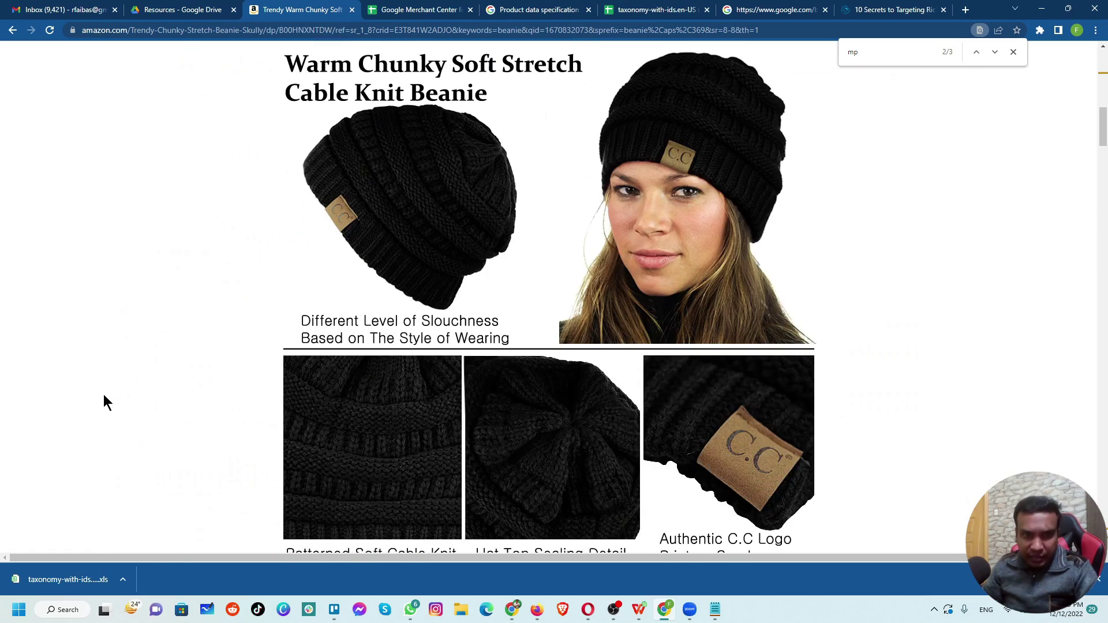
{"action": "scroll", "coordinate": [103, 394], "scroll_direction": "up", "scroll_amount": 15}
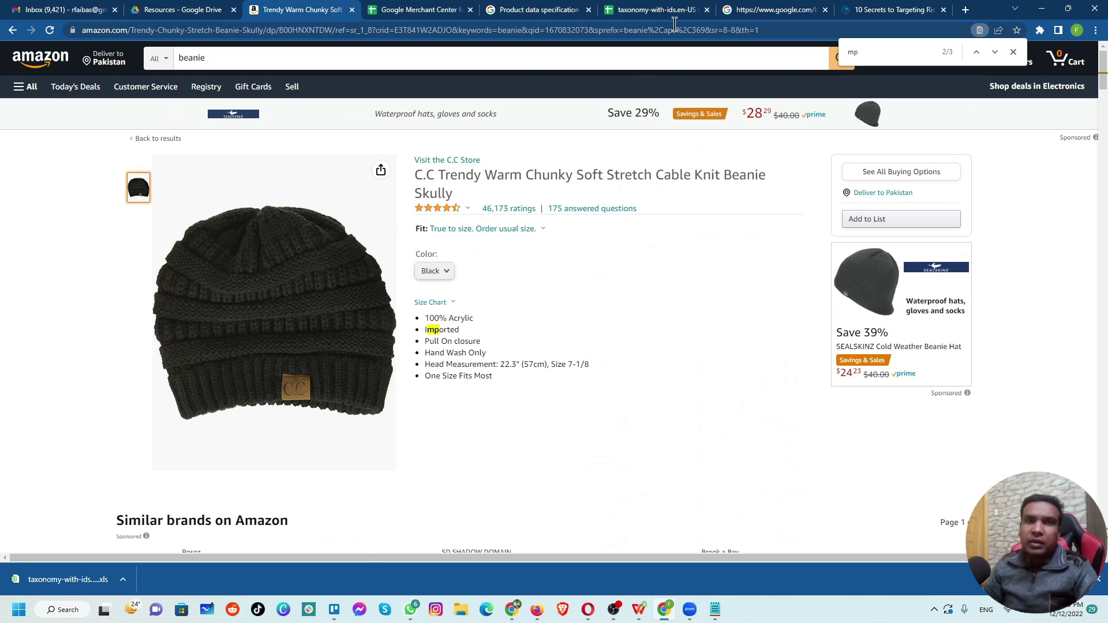
- Set the Beanie_9 color in cell Q9 of the feed spreadsheet to Black
{"action": "left_click", "coordinate": [404, 11]}
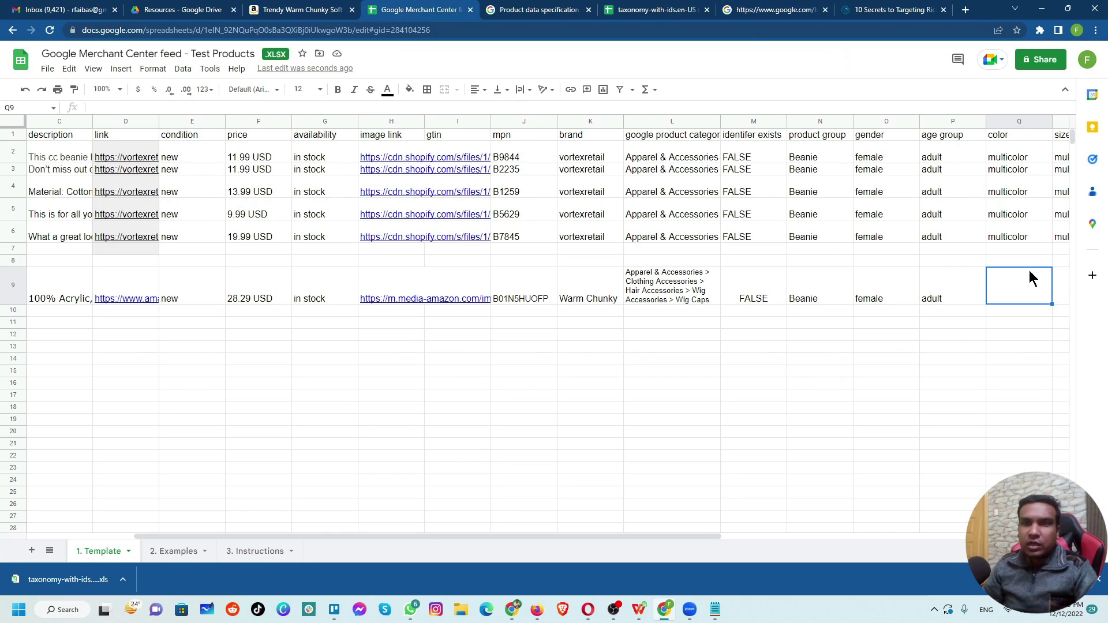
{"action": "type", "text": "Balck"}
{"action": "key", "text": "BackSpace"}
{"action": "key", "text": "BackSpace"}
{"action": "key", "text": "BackSpace"}
{"action": "type", "text": "c"}
{"action": "key", "text": "BackSpace"}
{"action": "key", "text": "BackSpace"}
{"action": "type", "text": "lack"}
{"action": "key", "text": "Tab"}
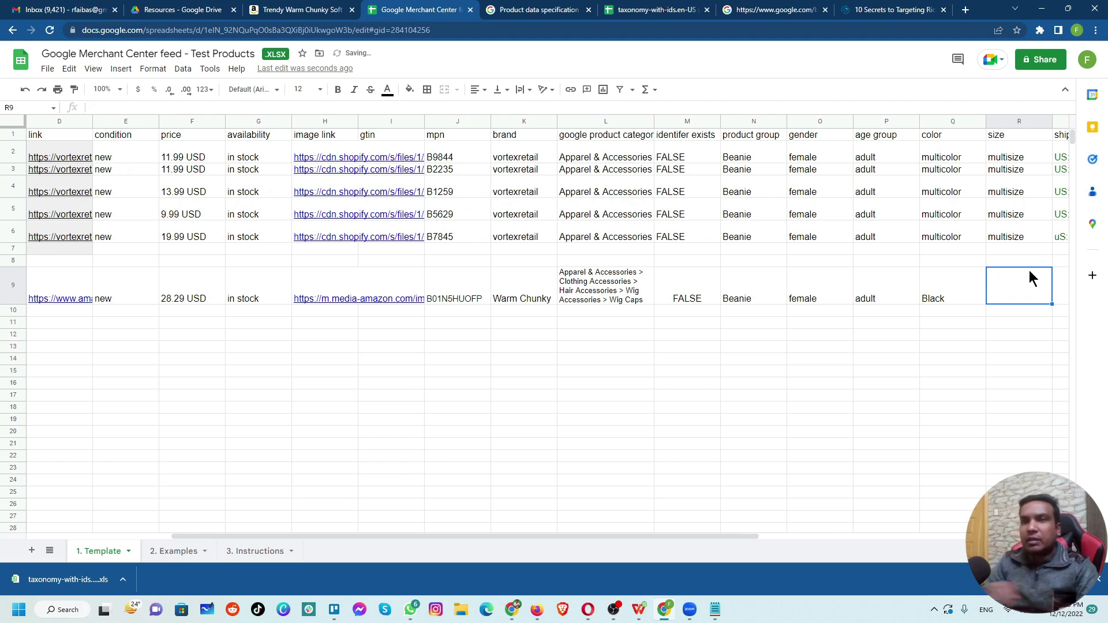
- Set the Beanie_9 size in cell R9 to multisize, like the other product rows
{"action": "left_click", "coordinate": [960, 241]}
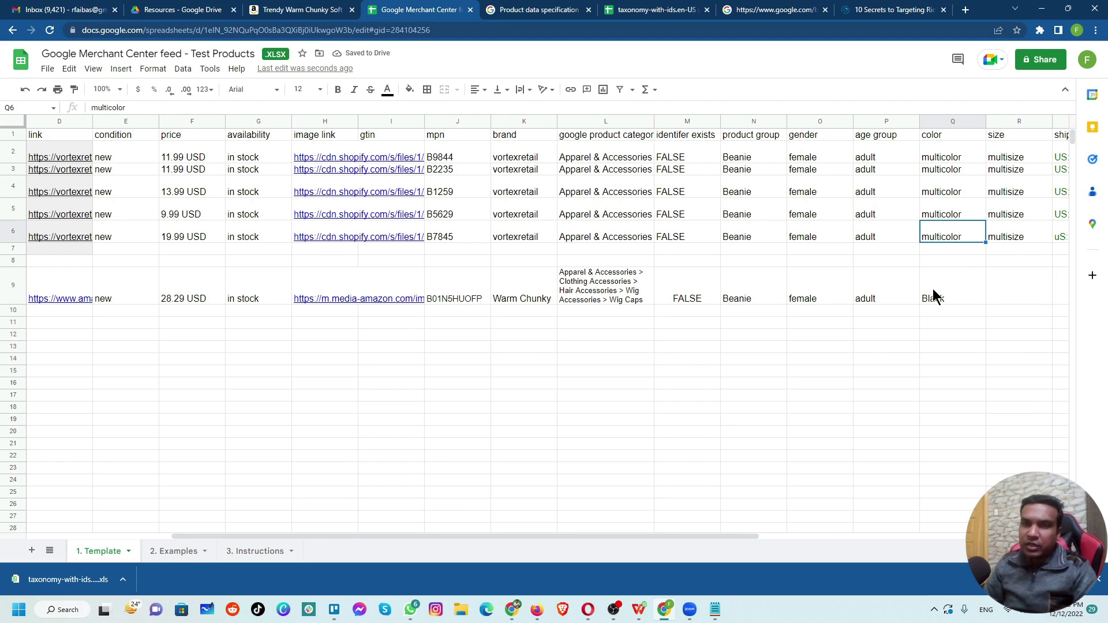
{"action": "left_click_drag", "start_coordinate": [677, 535], "coordinate": [833, 521]}
{"action": "left_click", "coordinate": [741, 298]}
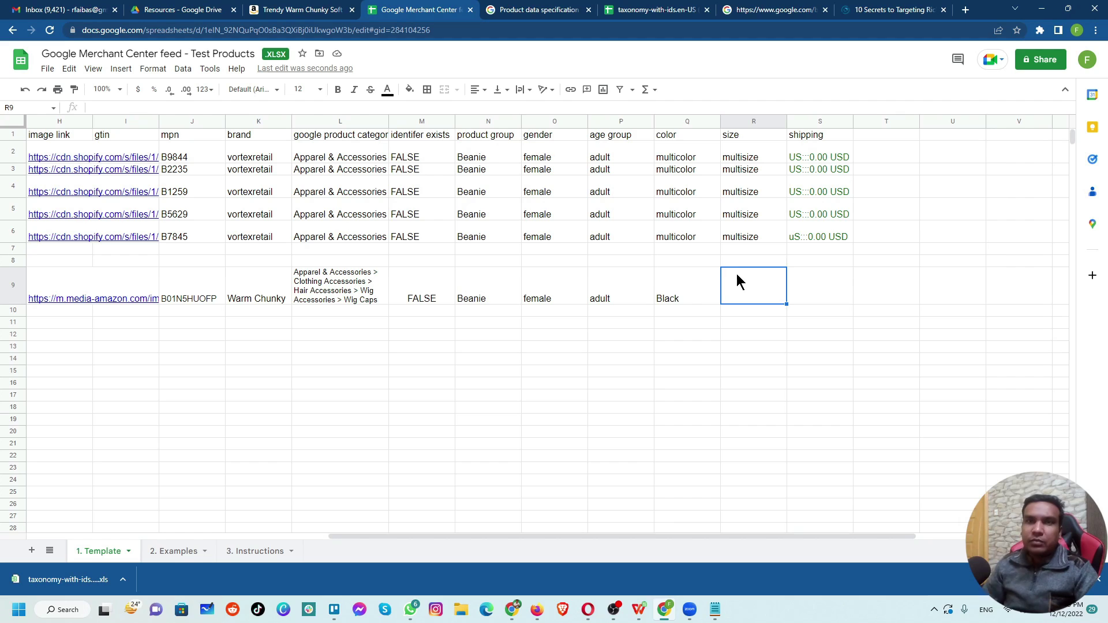
{"action": "type", "text": "multisize"}
{"action": "key", "text": "Return"}
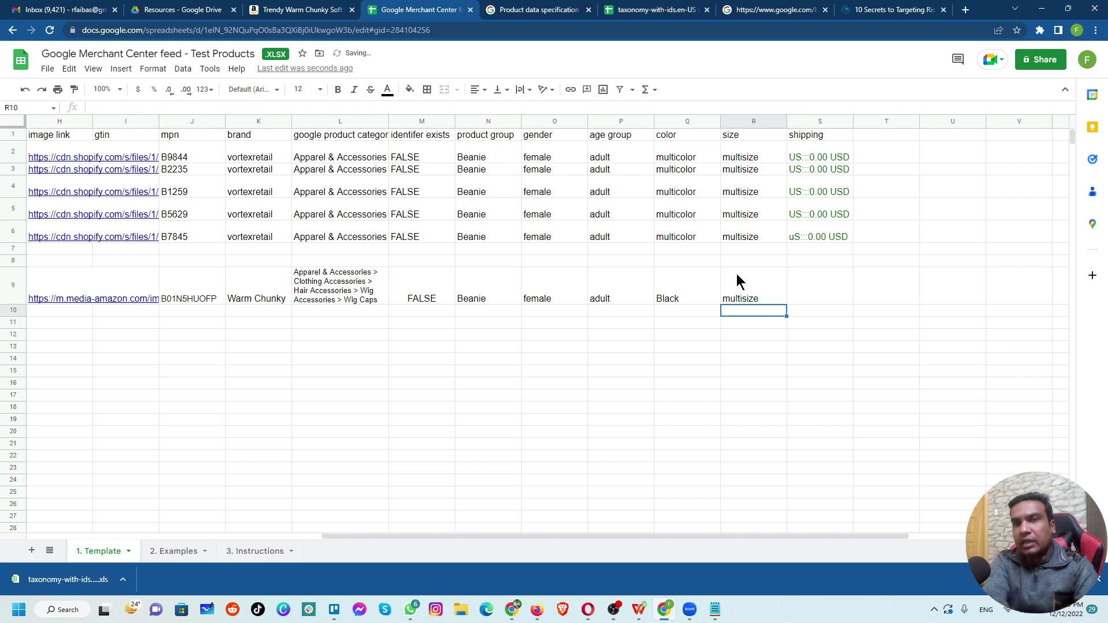
- Copy the product dimensions "8 x 1 x 9 inches; 4 Ounces" from the Amazon product details into the feed's size cell R9
{"action": "left_click", "coordinate": [753, 278]}
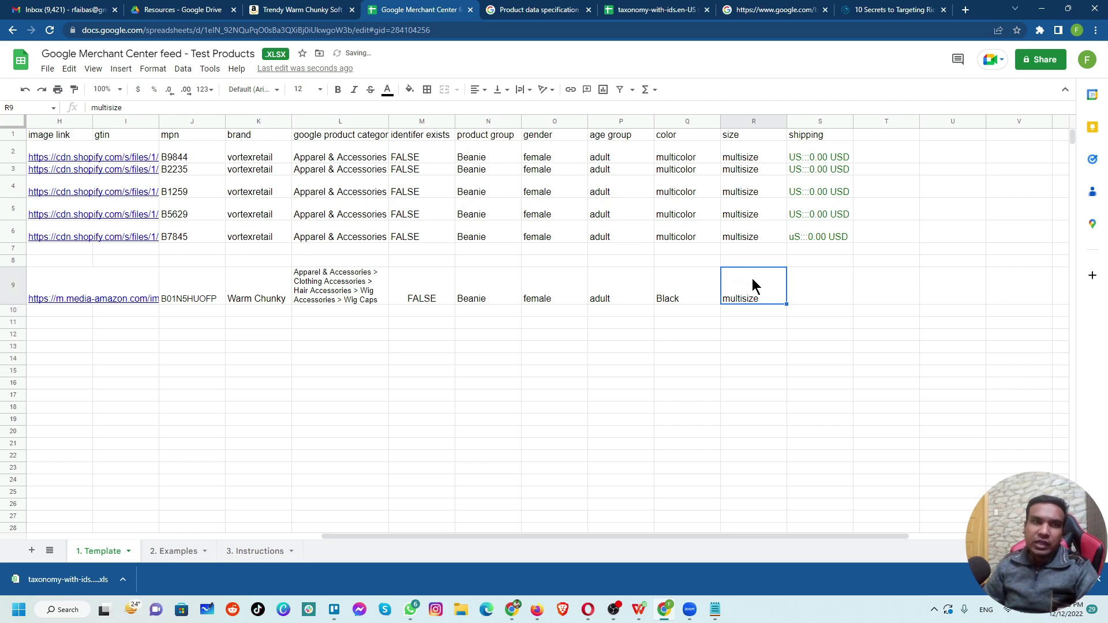
{"action": "left_click", "coordinate": [278, 14]}
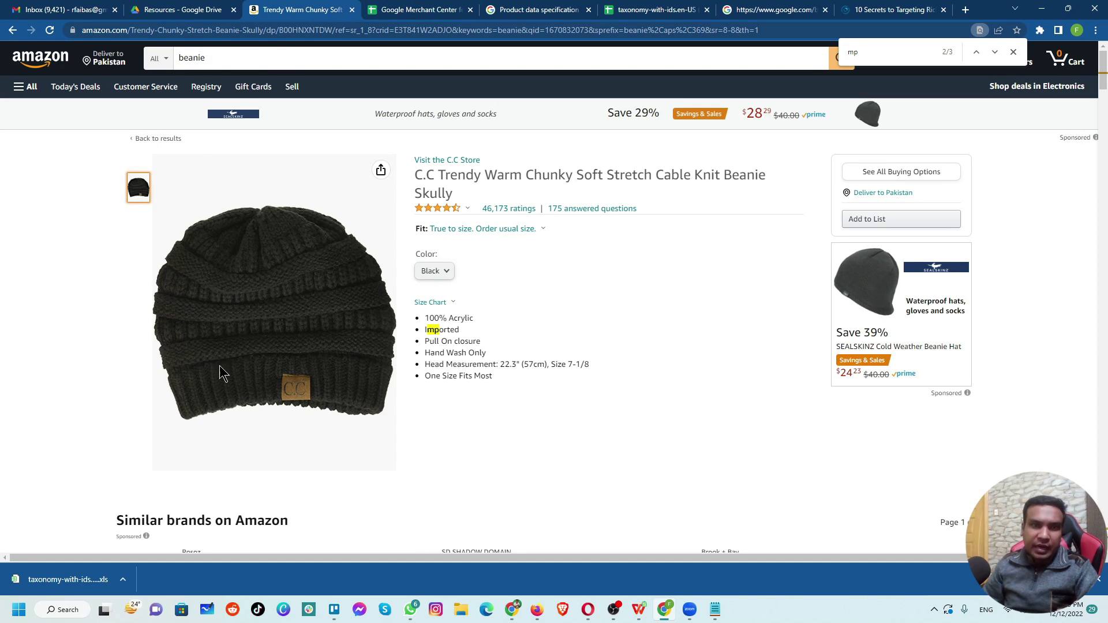
{"action": "scroll", "coordinate": [219, 372], "scroll_direction": "down", "scroll_amount": 20}
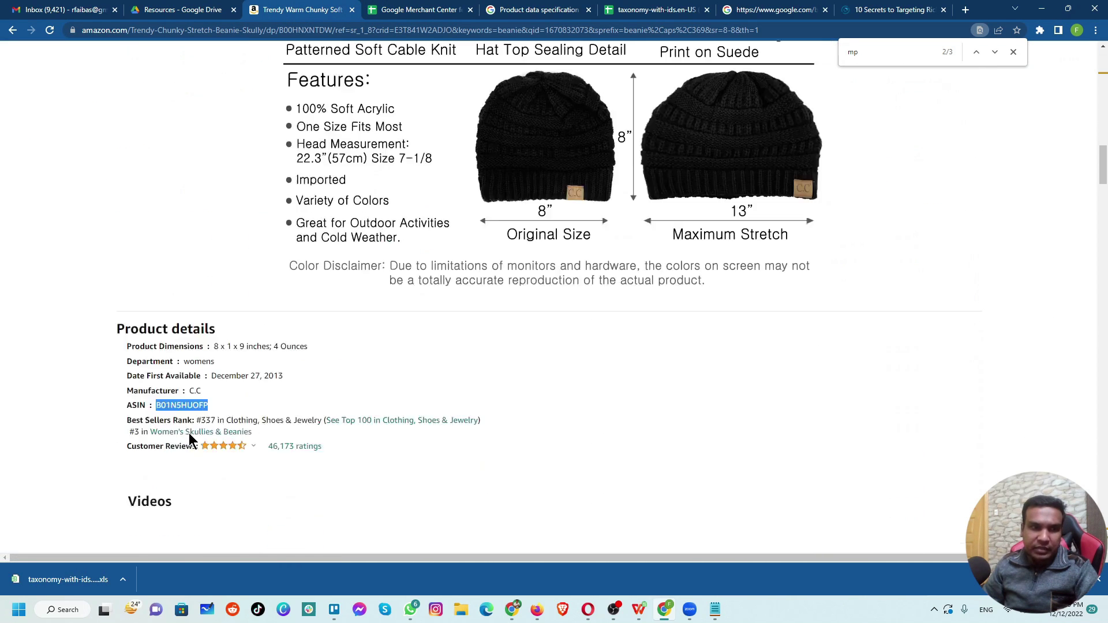
{"action": "scroll", "coordinate": [189, 433], "scroll_direction": "down", "scroll_amount": 3}
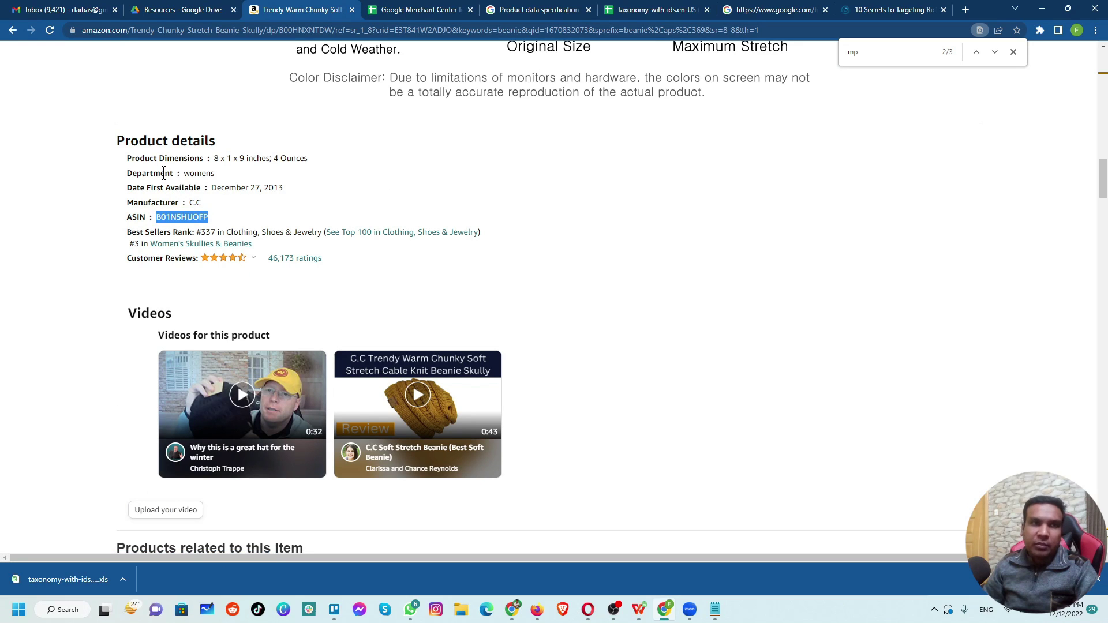
{"action": "left_click_drag", "start_coordinate": [214, 158], "coordinate": [317, 168]}
{"action": "key", "text": "ctrl+c"}
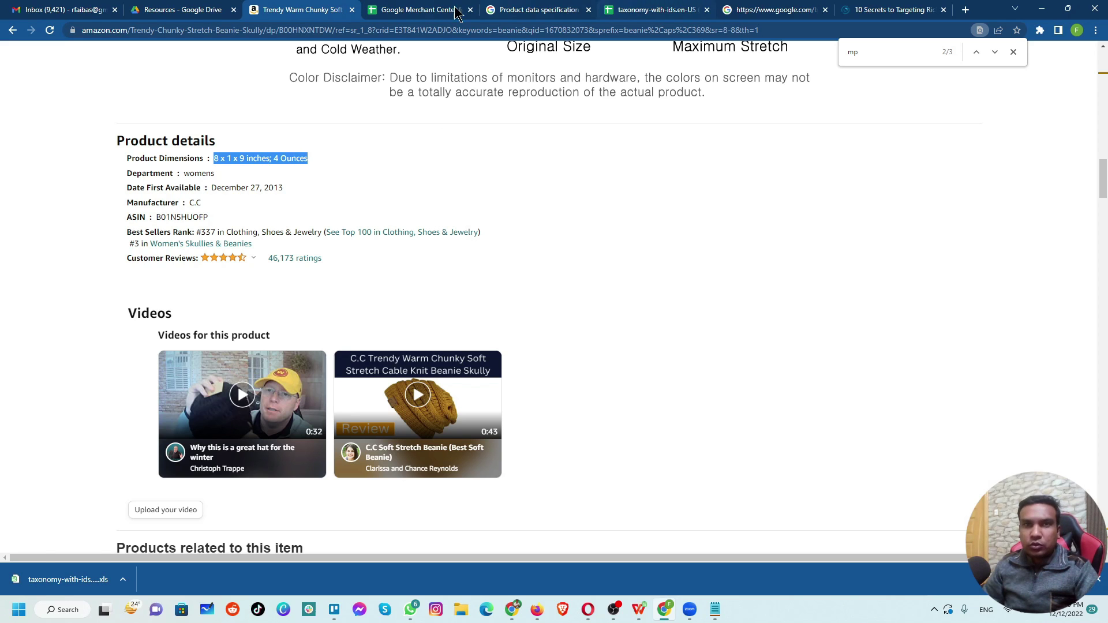
{"action": "left_click", "coordinate": [423, 9]}
{"action": "key", "text": "ctrl+v"}
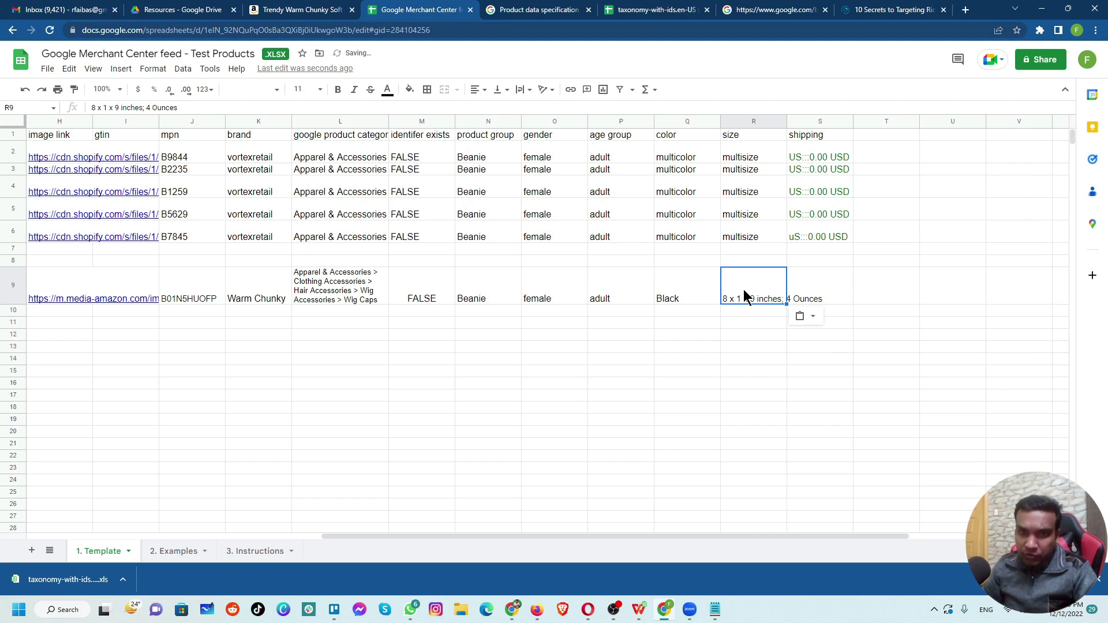
- Look for shipping details on the C.C beanie's Amazon page and the advertised SEALSKINZ Cold Weather Beanie Hat, and return to the C.C beanie
{"action": "left_click", "coordinate": [805, 271]}
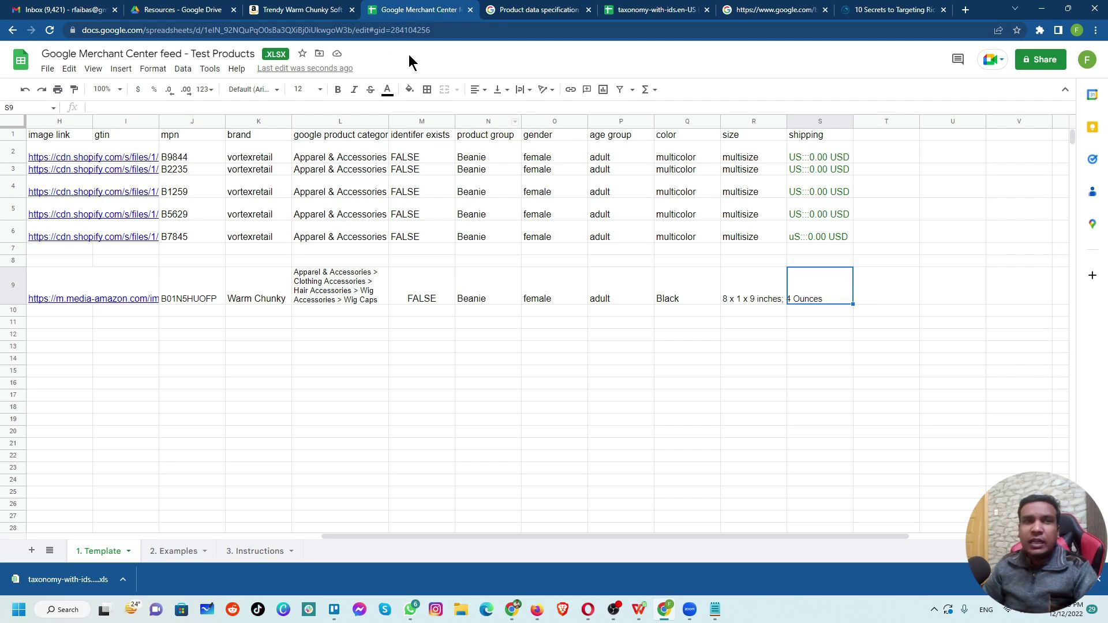
{"action": "left_click", "coordinate": [301, 10]}
{"action": "scroll", "coordinate": [597, 369], "scroll_direction": "down", "scroll_amount": 5}
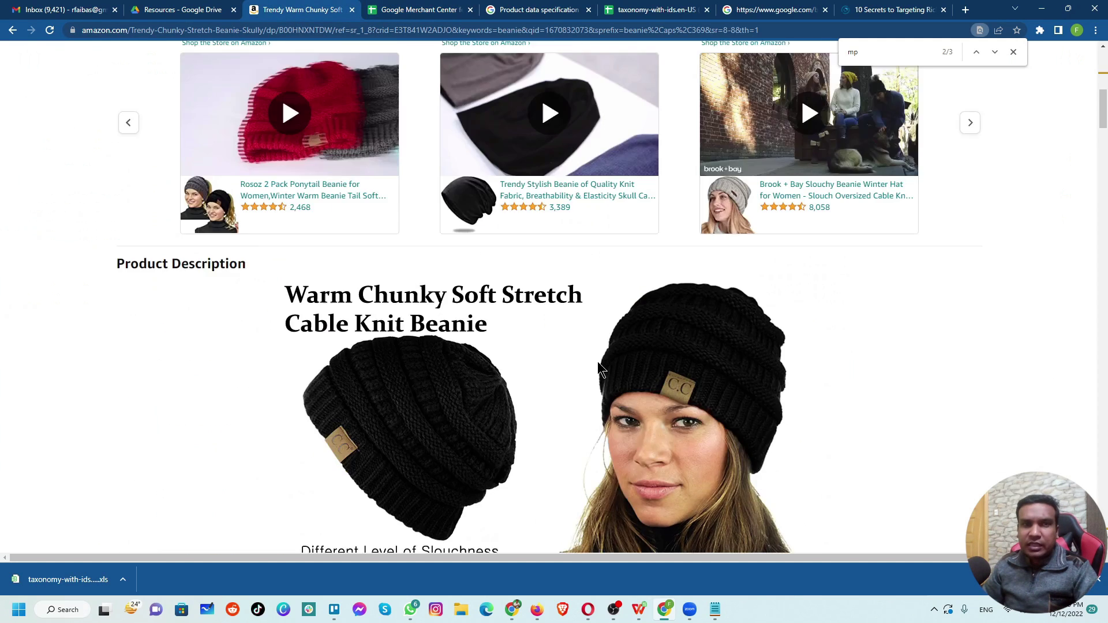
{"action": "scroll", "coordinate": [598, 368], "scroll_direction": "up", "scroll_amount": 10}
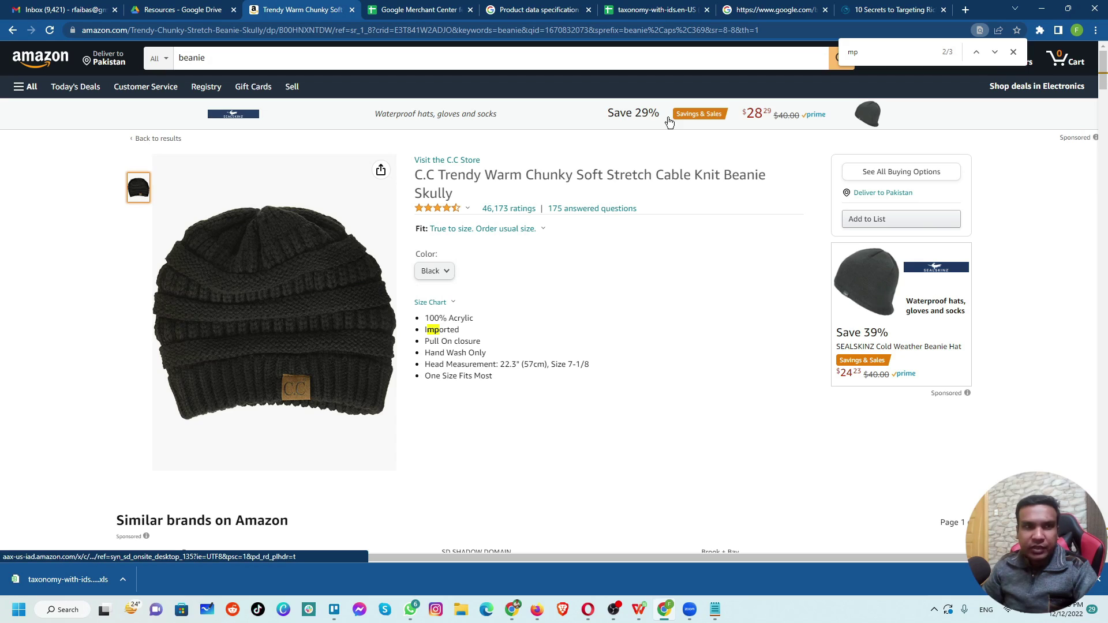
{"action": "left_click", "coordinate": [758, 121]}
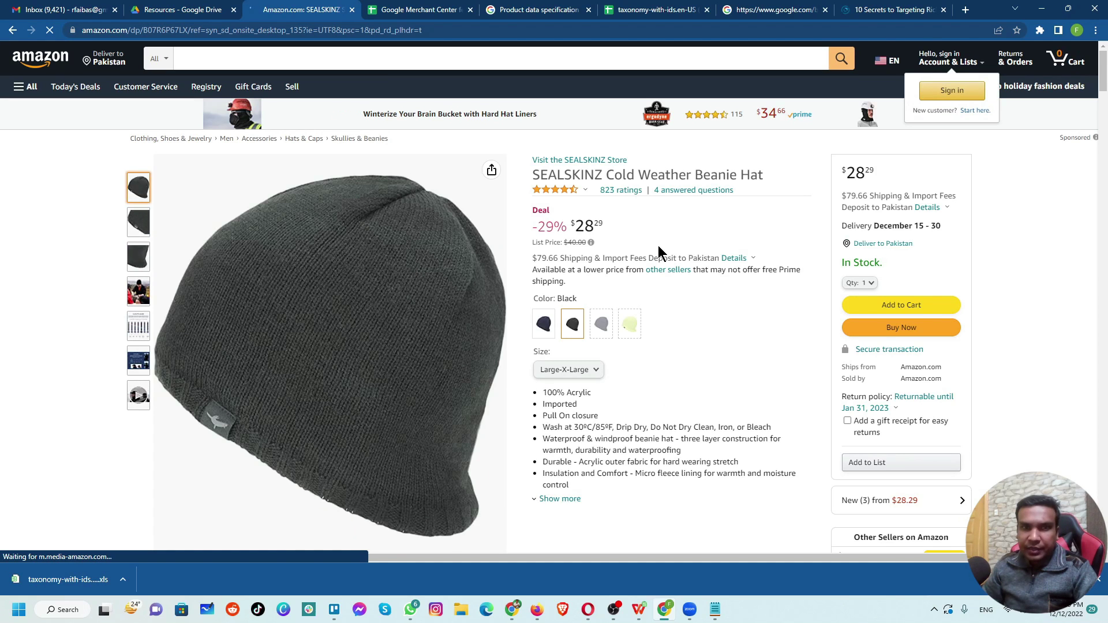
{"action": "left_click", "coordinate": [12, 31]}
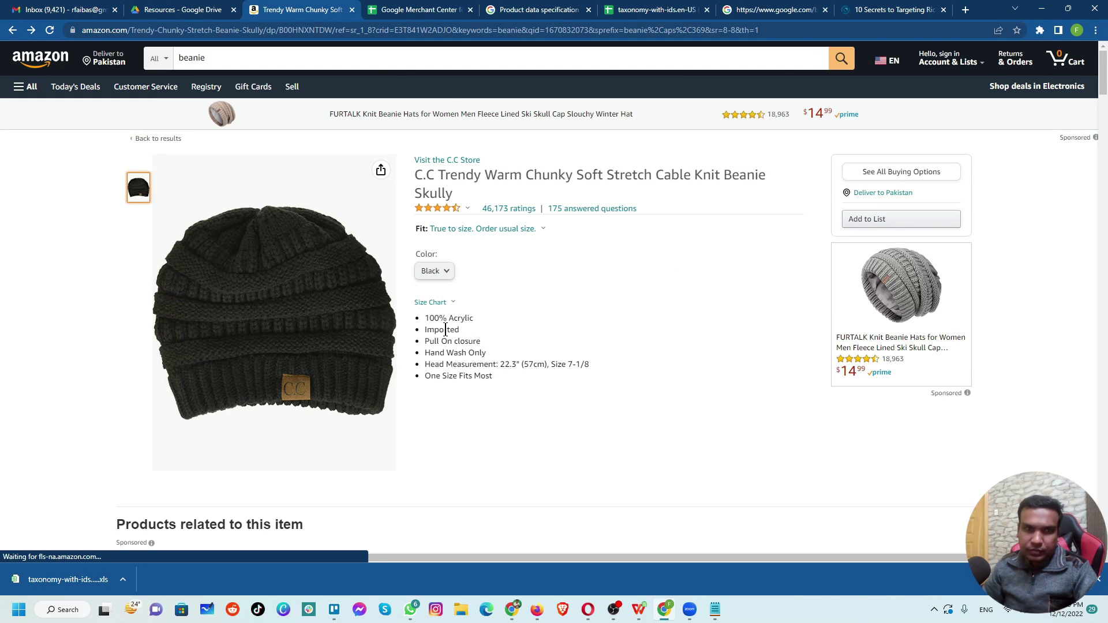
- Check the color options of the C.C beanie on Amazon and set the Beanie_9 color in cell Q9 to multicolor
{"action": "scroll", "coordinate": [594, 289], "scroll_direction": "down", "scroll_amount": 4}
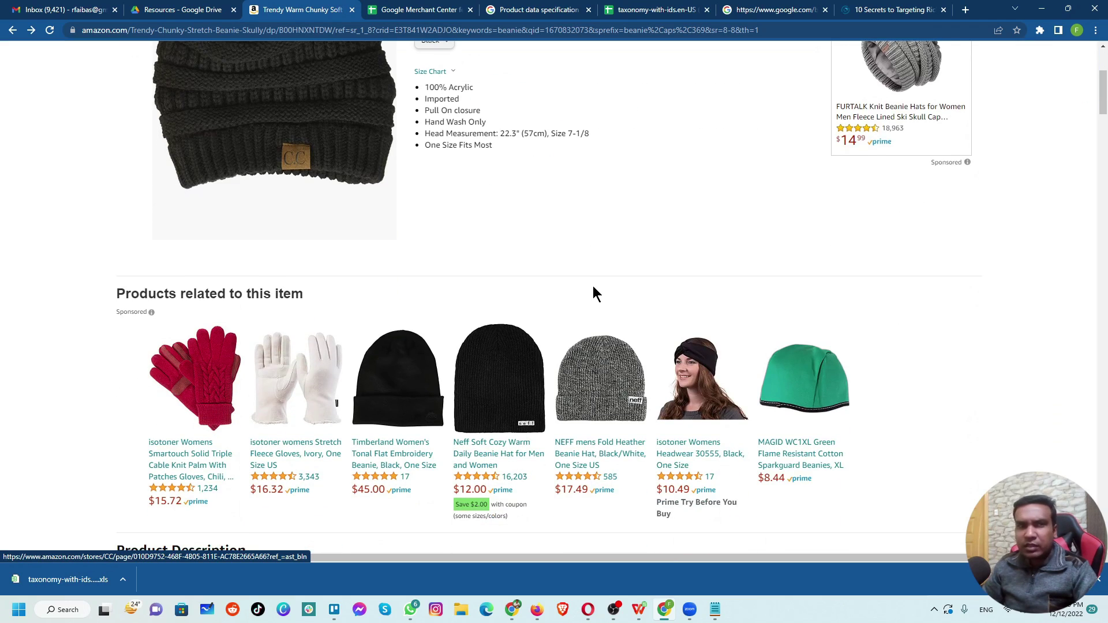
{"action": "scroll", "coordinate": [594, 292], "scroll_direction": "up", "scroll_amount": 4}
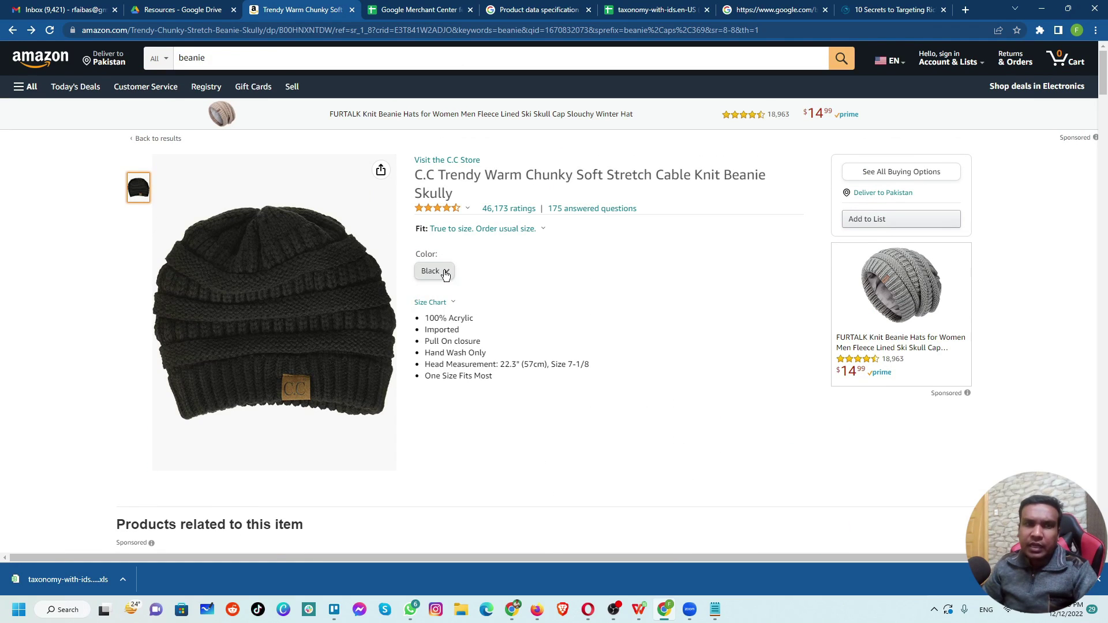
{"action": "left_click", "coordinate": [445, 275]}
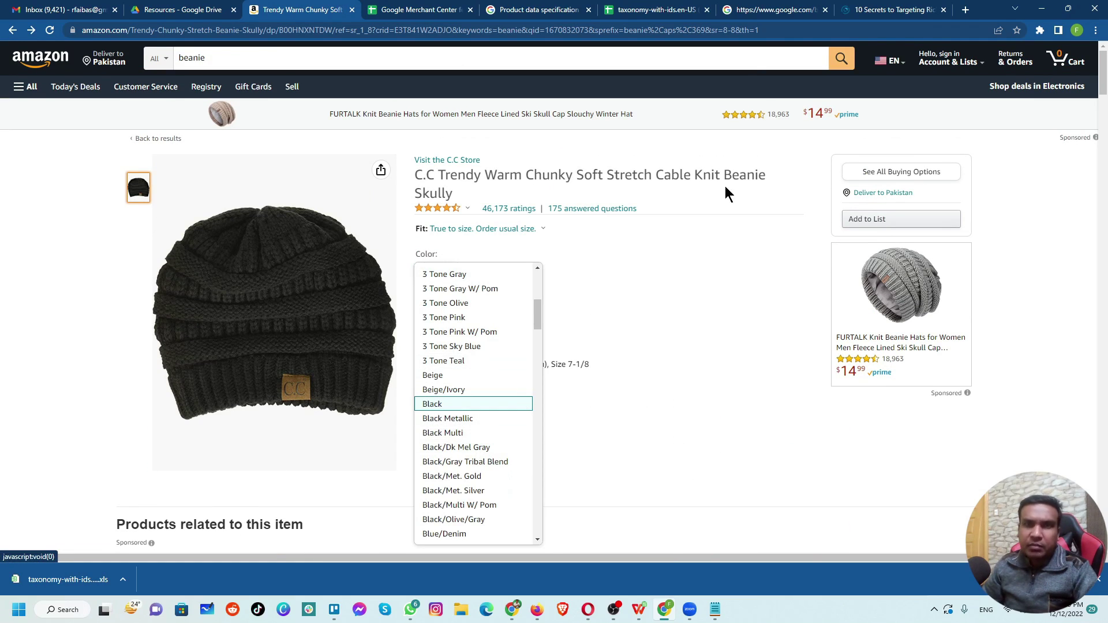
{"action": "left_click", "coordinate": [404, 10]}
{"action": "left_click", "coordinate": [663, 294]}
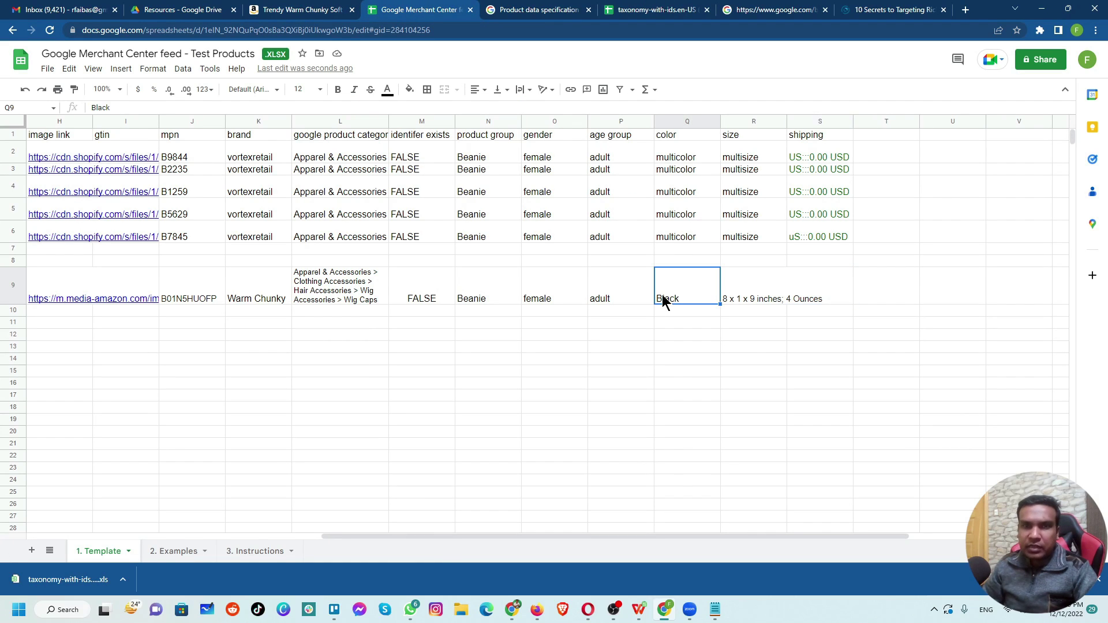
{"action": "type", "text": "mult"}
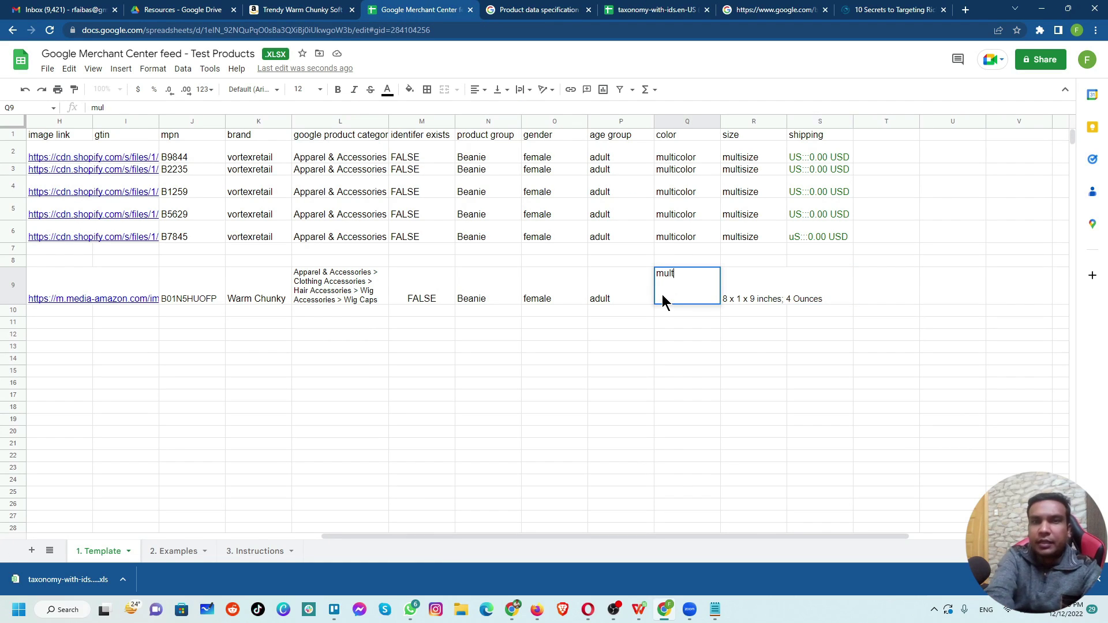
{"action": "type", "text": "icolor"}
{"action": "key", "text": "Tab"}
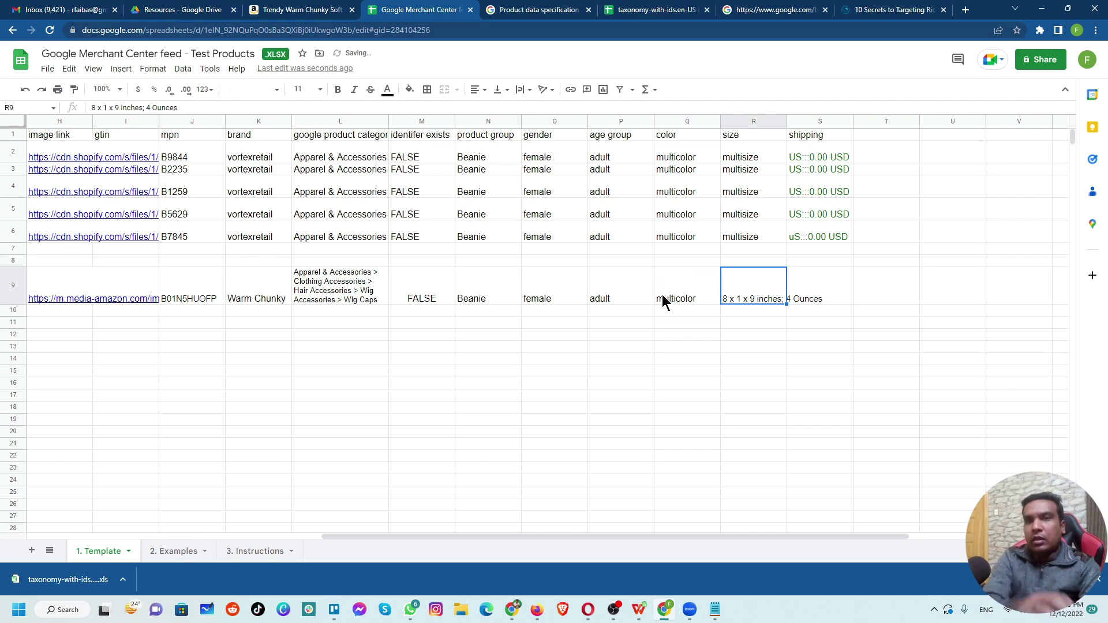
- Enter "US:::0.00 USD" as the Beanie_9 shipping value in cell S9 and reopen that cell for editing
{"action": "key", "text": "Tab"}
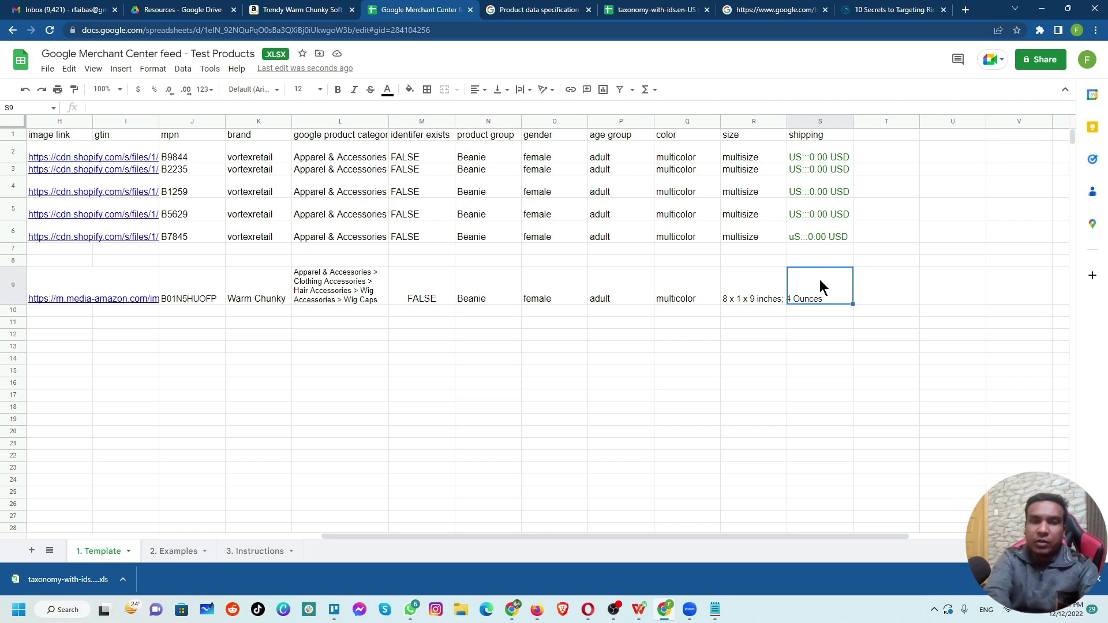
{"action": "type", "text": "US:::"}
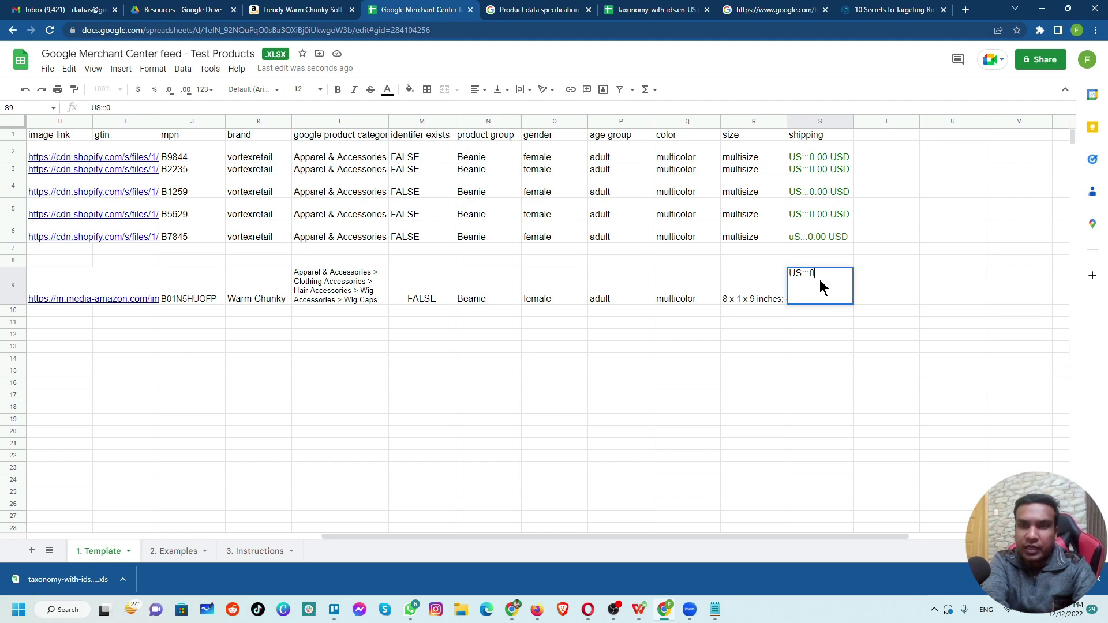
{"action": "type", "text": "00"}
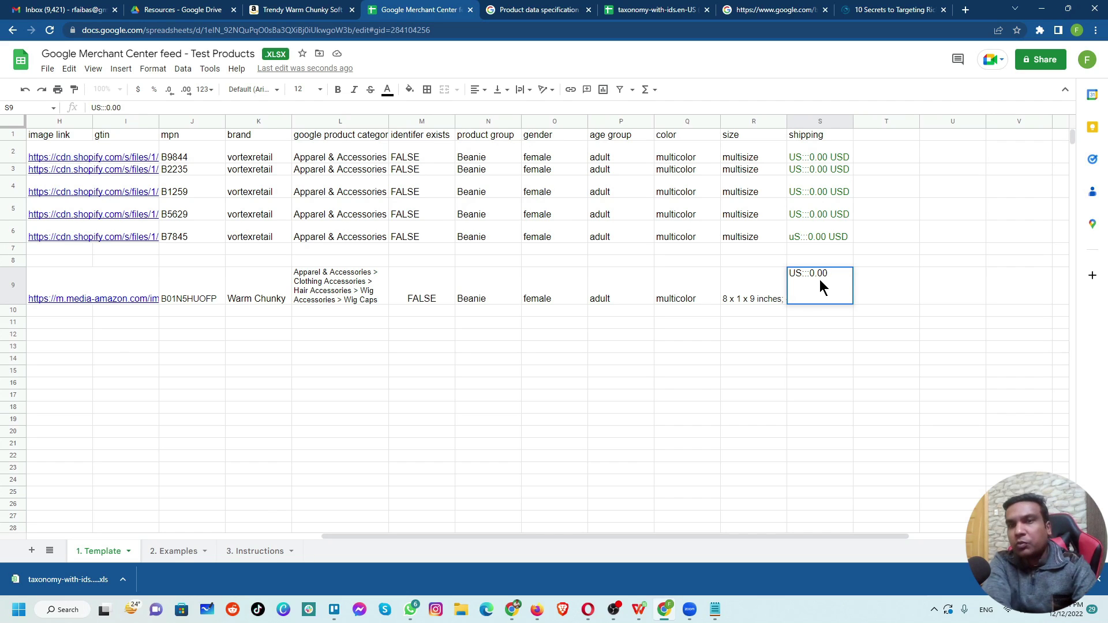
{"action": "type", "text": " USD"}
{"action": "key", "text": "Return"}
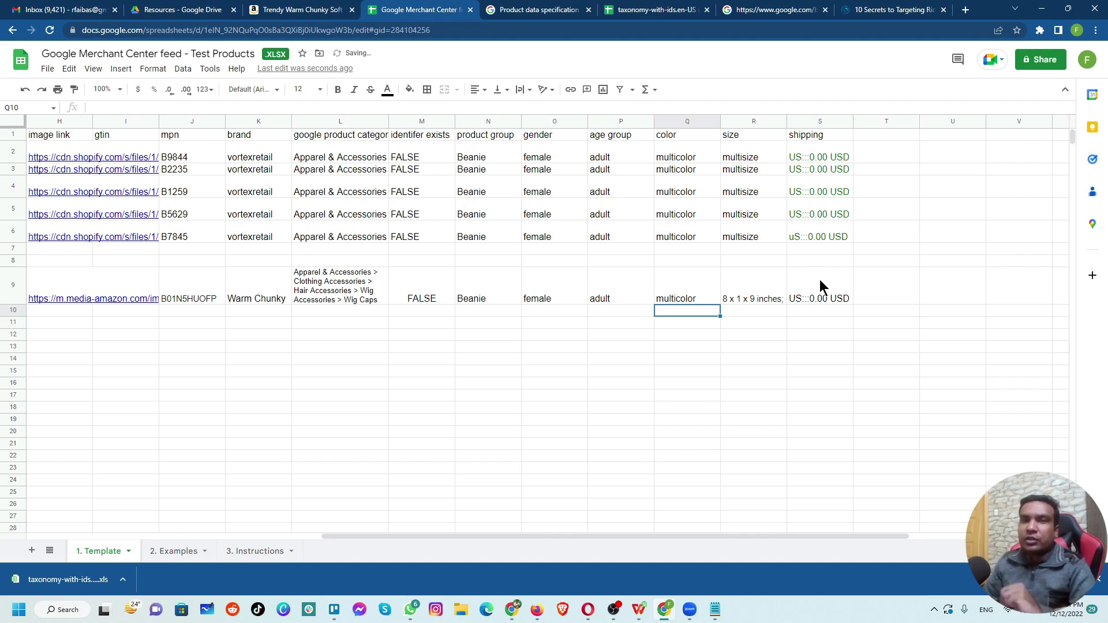
{"action": "left_click", "coordinate": [817, 297]}
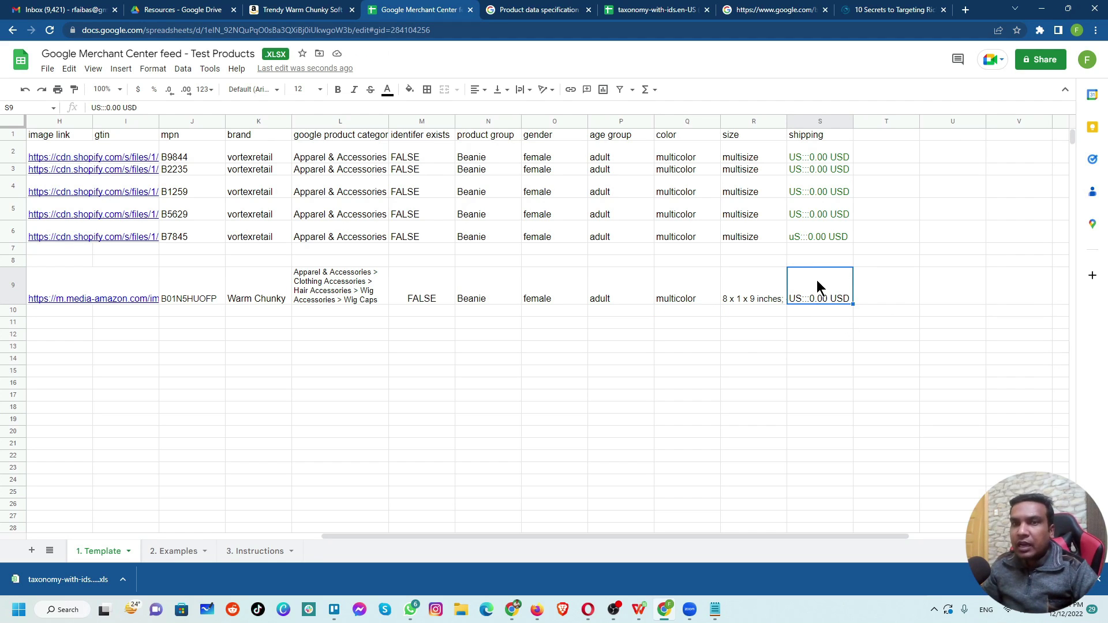
{"action": "double_click", "coordinate": [822, 299]}
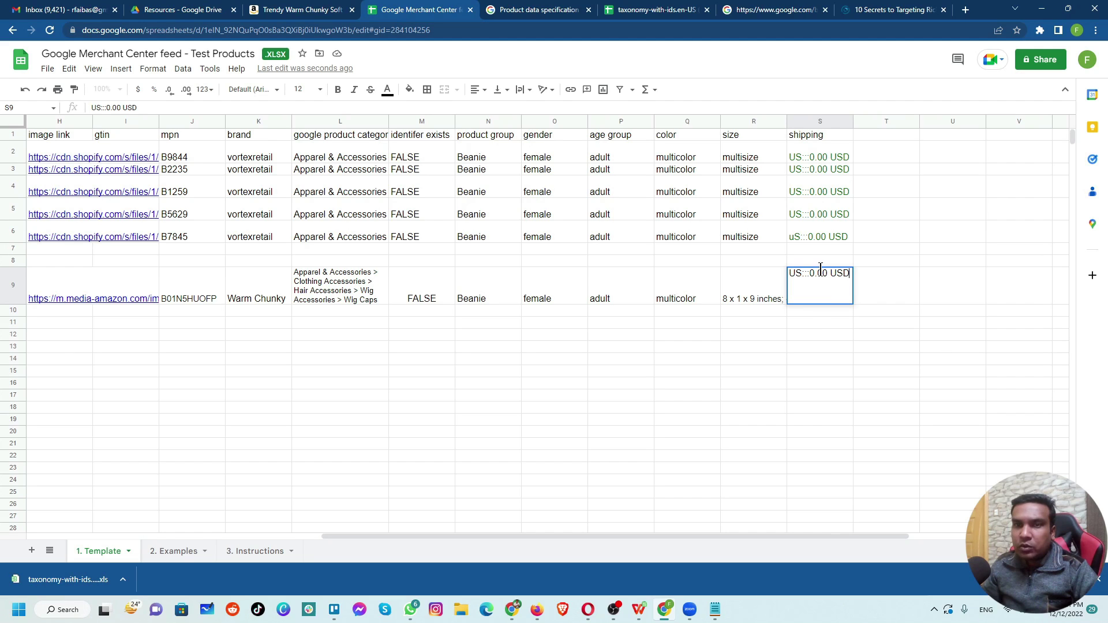
- Set the Beanie_9 shipping value in cell S9 to "US:::5.00 USD"
{"action": "left_click", "coordinate": [815, 273]}
{"action": "key", "text": "BackSpace"}
{"action": "type", "text": "5"}
{"action": "left_click", "coordinate": [824, 345]}
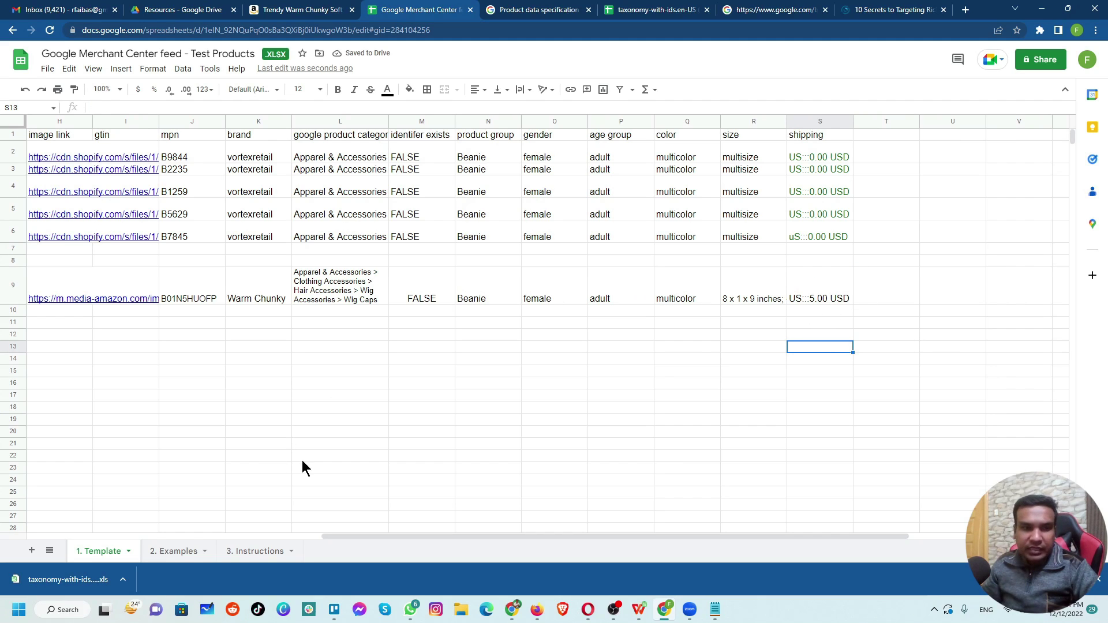
- Examine the attribute descriptions on the Examples sheet from availability through google product category
{"action": "left_click", "coordinate": [173, 551]}
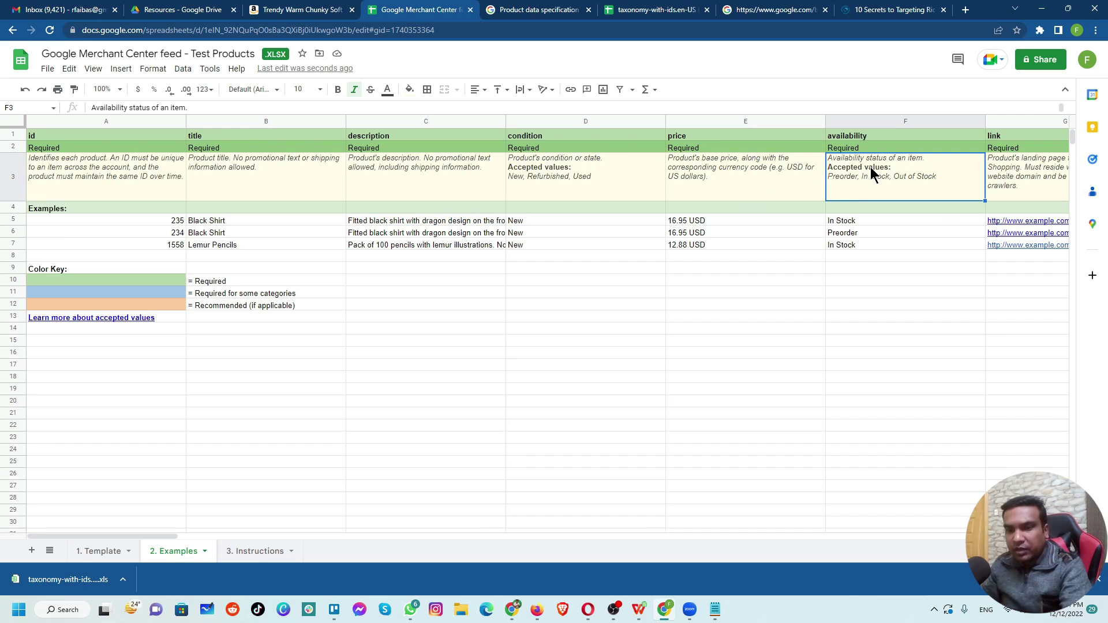
{"action": "key", "text": "Right"}
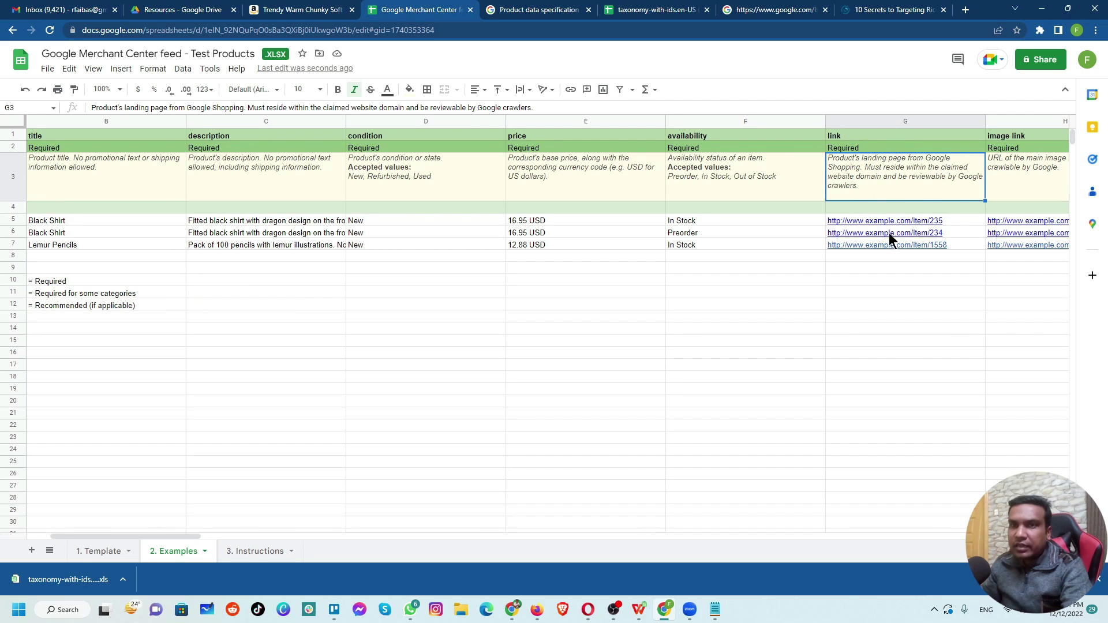
{"action": "key", "text": "Right"}
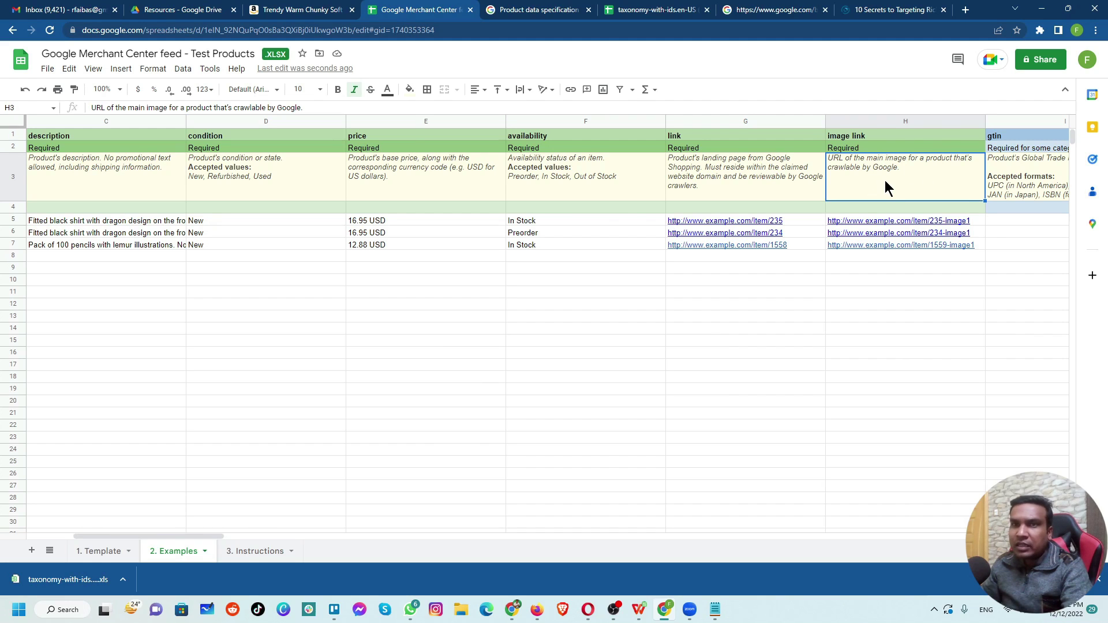
{"action": "key", "text": "Right"}
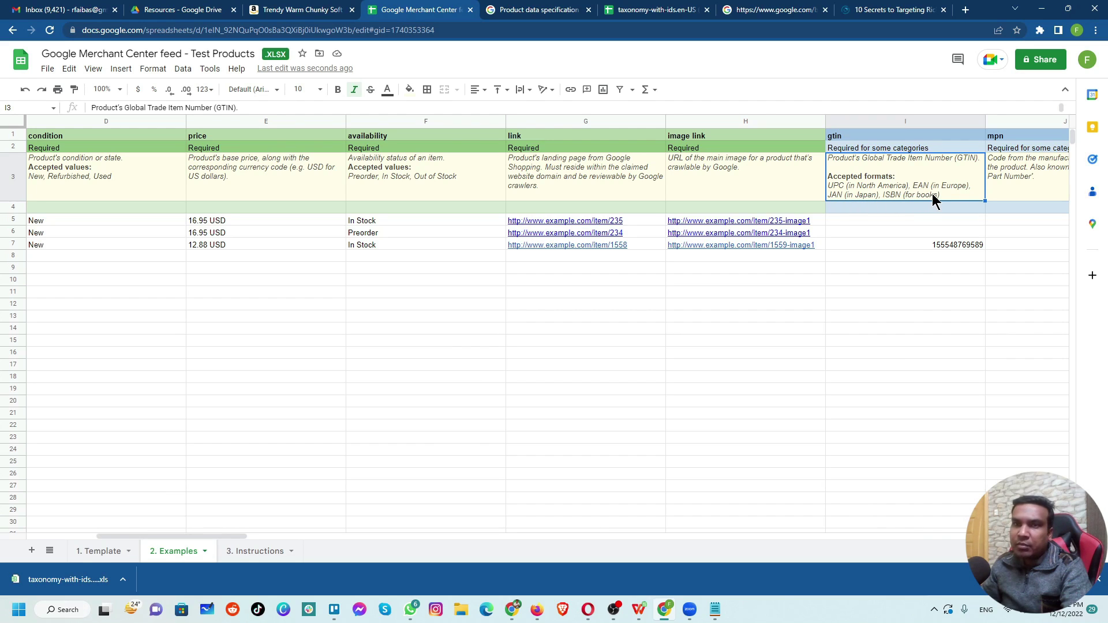
{"action": "key", "text": "Right"}
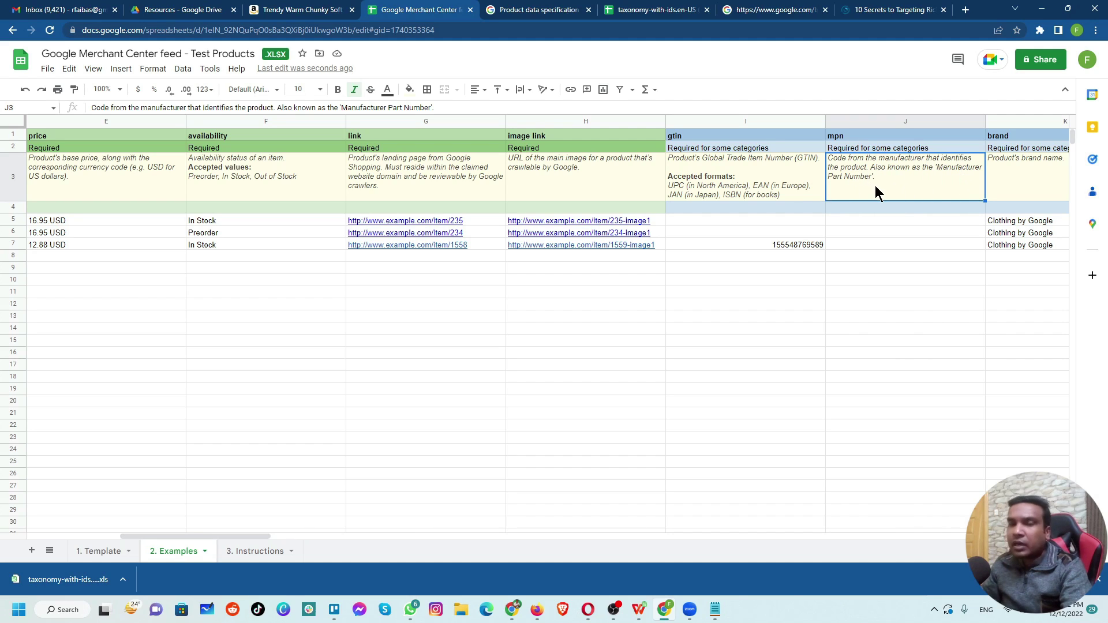
{"action": "key", "text": "Right"}
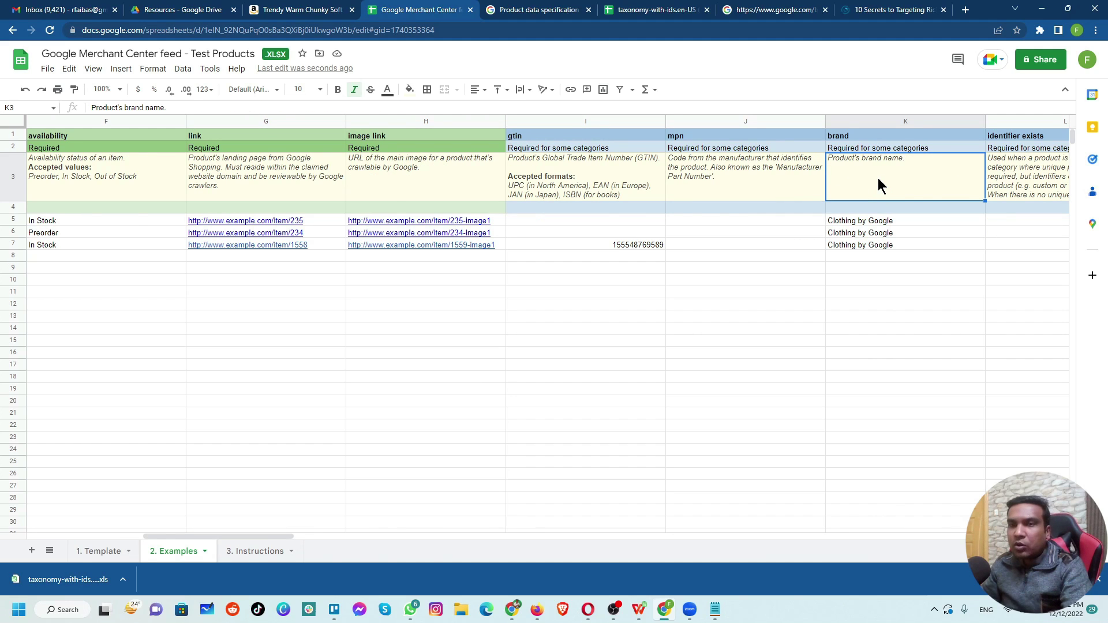
{"action": "key", "text": "Right"}
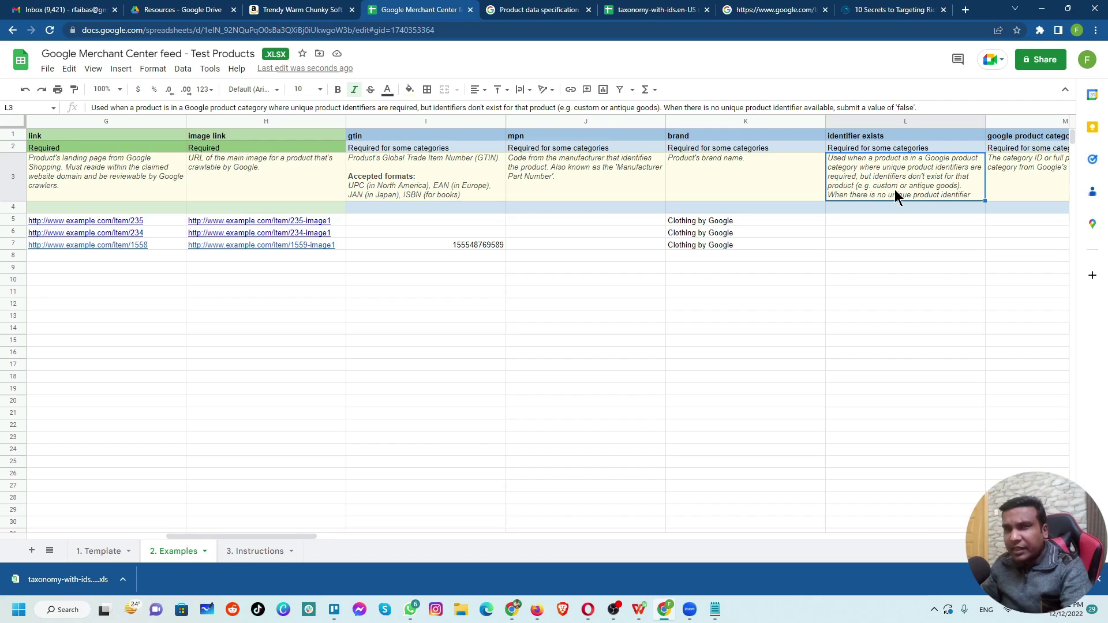
{"action": "key", "text": "Right"}
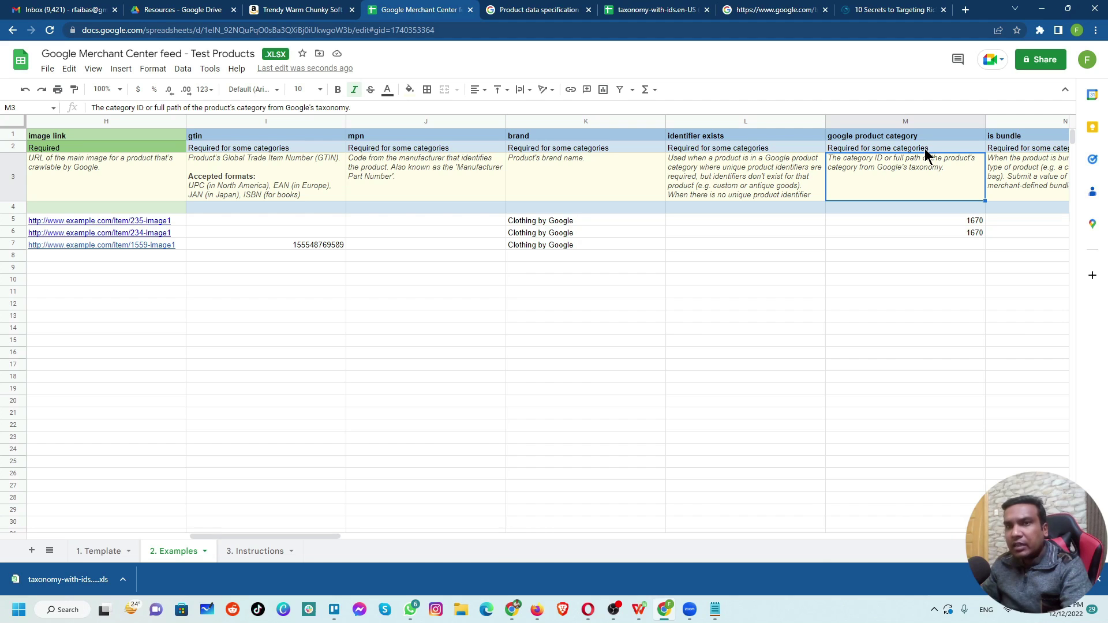
- Look up the ID of the Wig Caps category in Google's taxonomy text list, check the taxonomy spreadsheet, and return to the feed's Examples sheet
{"action": "left_click", "coordinate": [785, 11]}
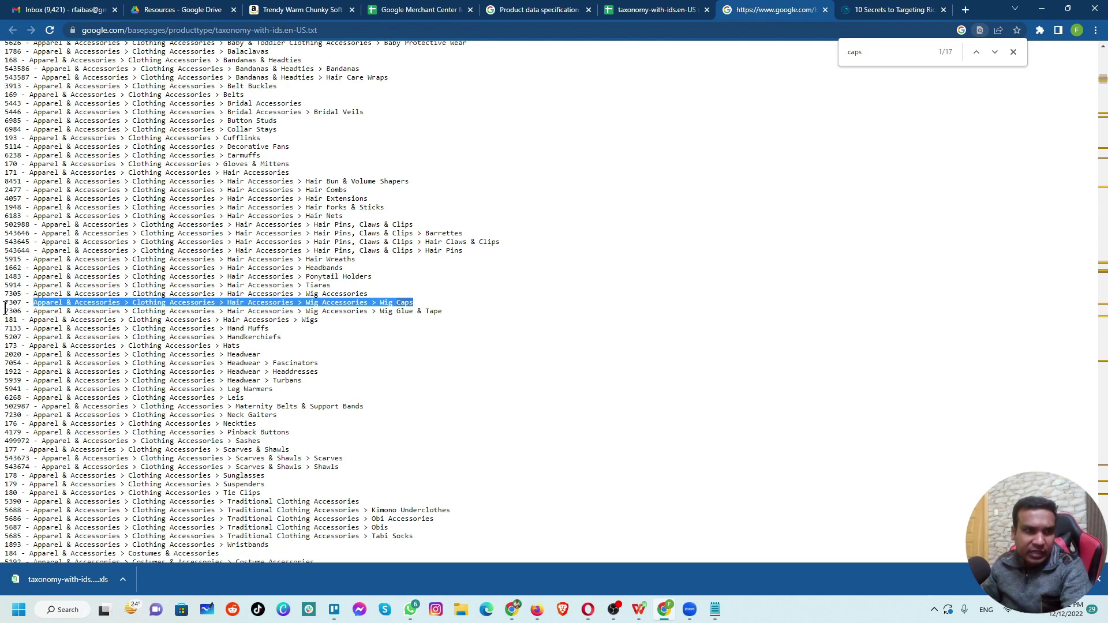
{"action": "left_click_drag", "start_coordinate": [5, 305], "coordinate": [23, 302]}
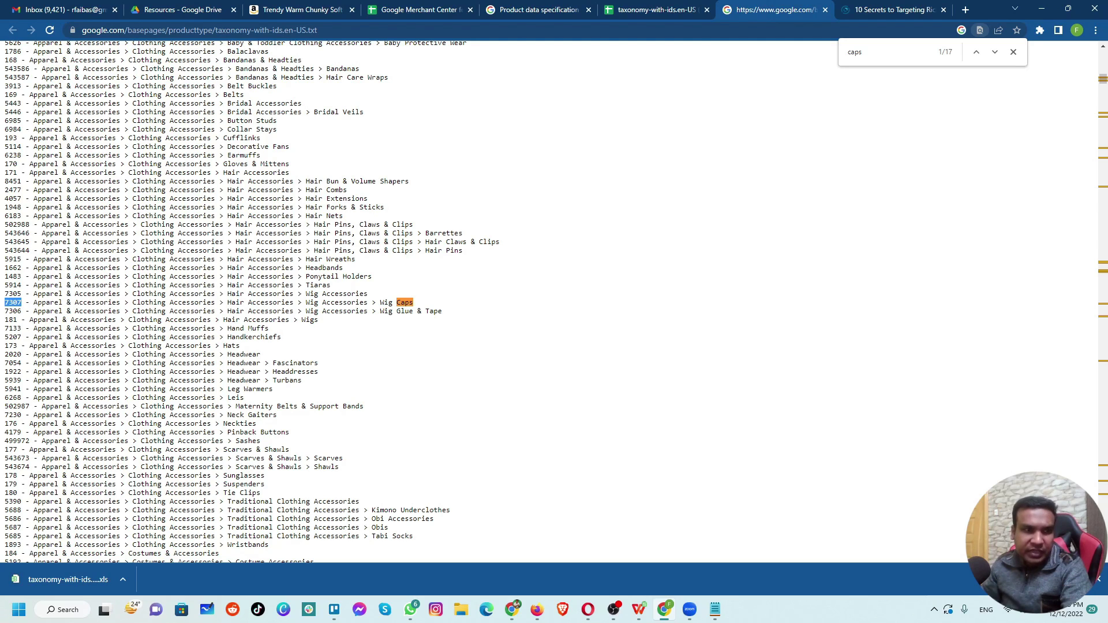
{"action": "left_click", "coordinate": [912, 10]}
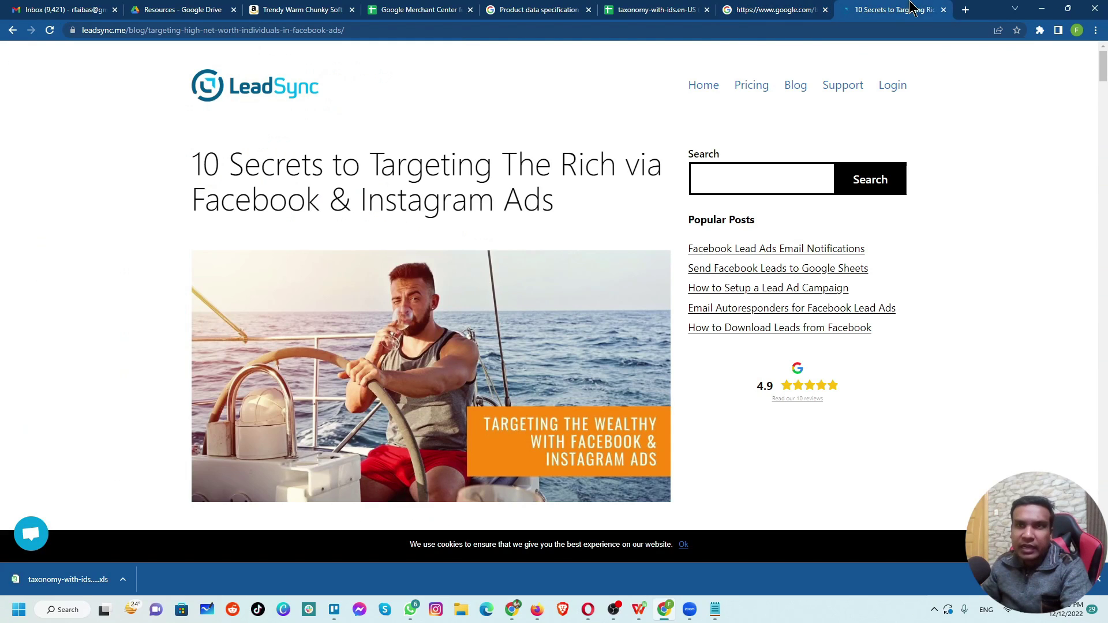
{"action": "left_click", "coordinate": [664, 10]}
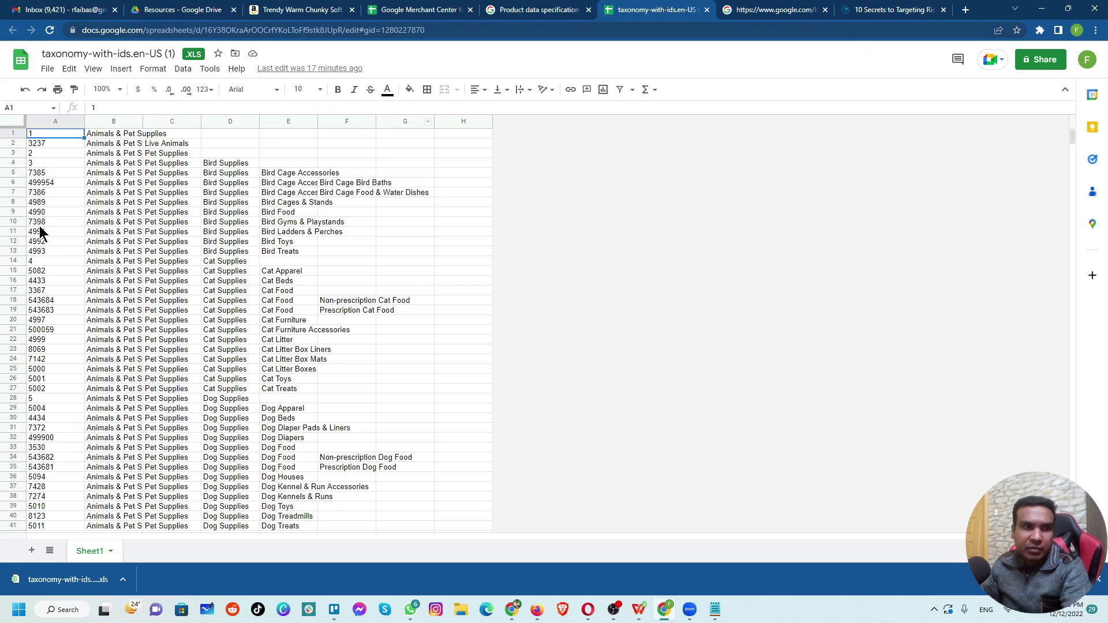
{"action": "left_click", "coordinate": [404, 10]}
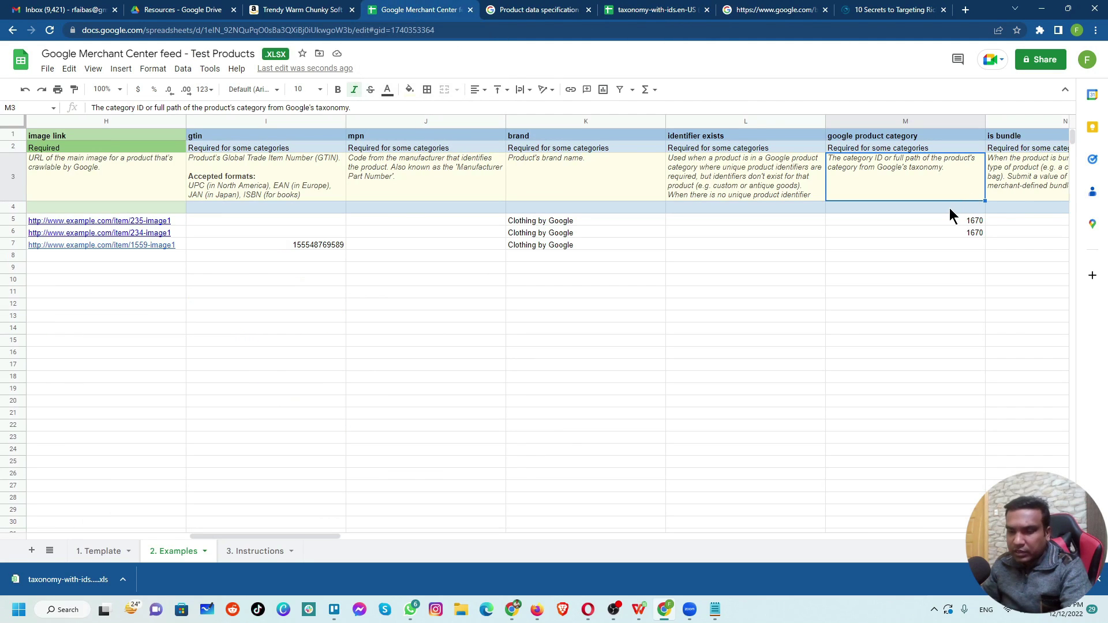
- Examine the descriptions and sample values of the attributes from is bundle through item group id
{"action": "key", "text": "Right"}
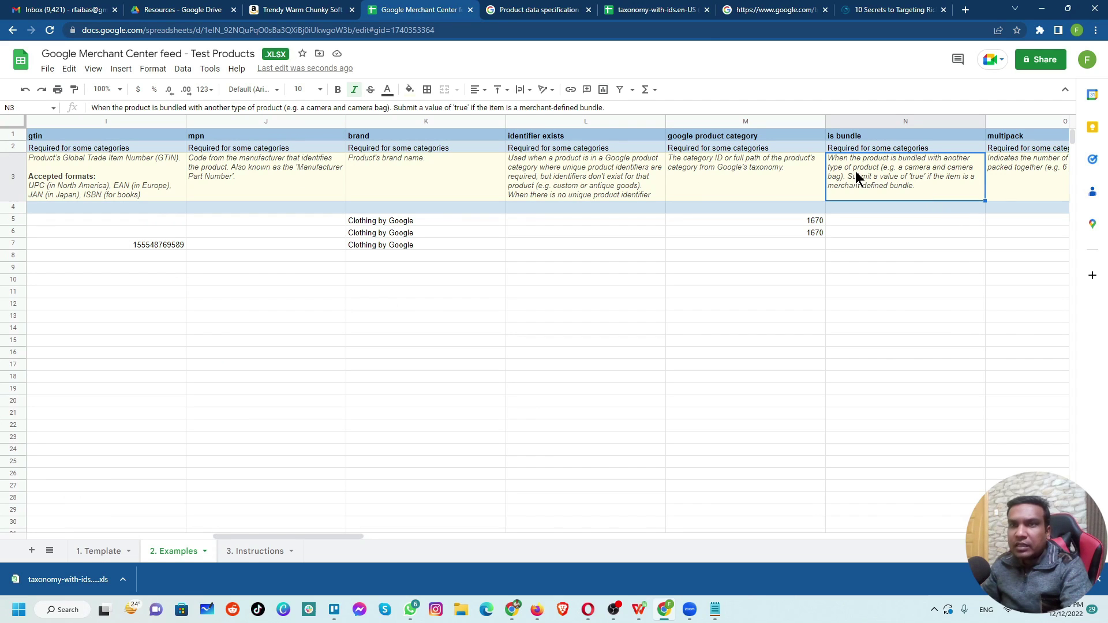
{"action": "key", "text": "Right"}
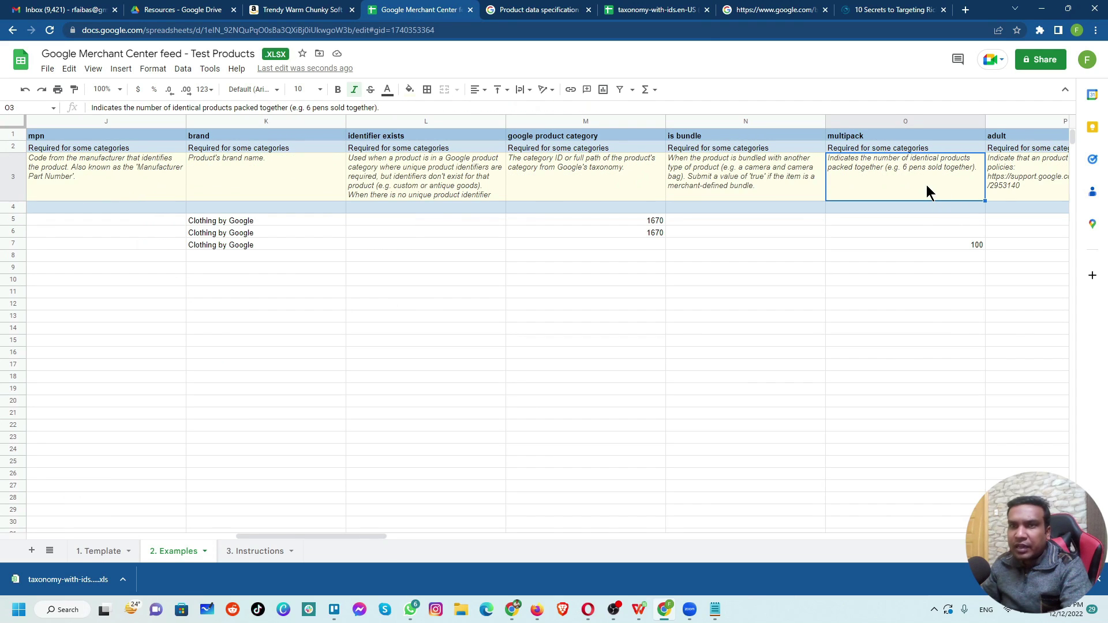
{"action": "key", "text": "Right"}
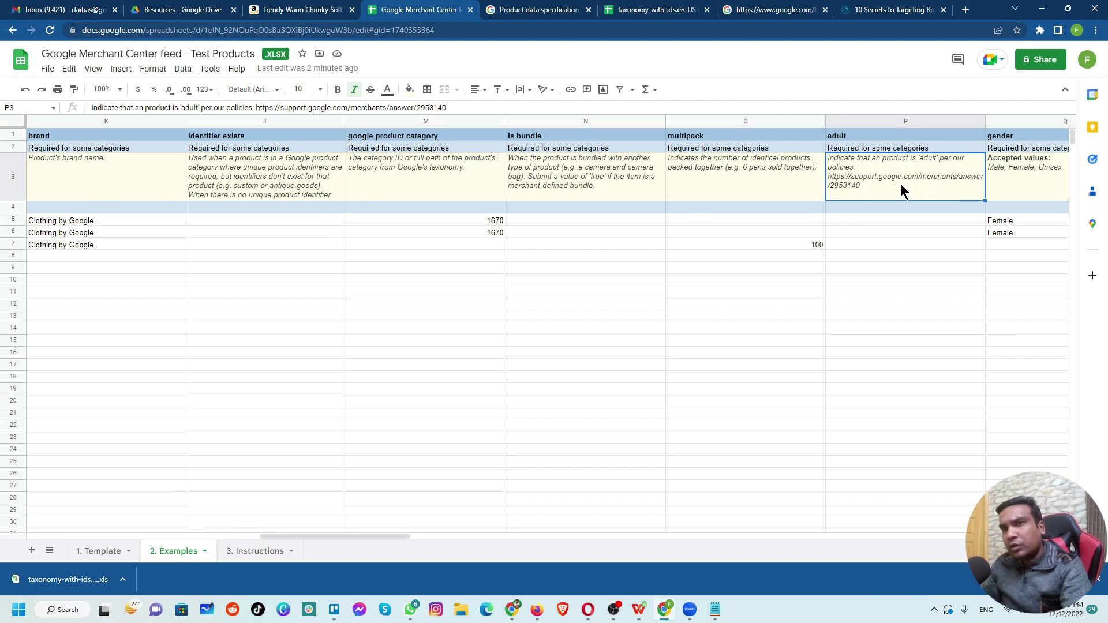
{"action": "key", "text": "Right"}
{"action": "key", "text": "Right"}
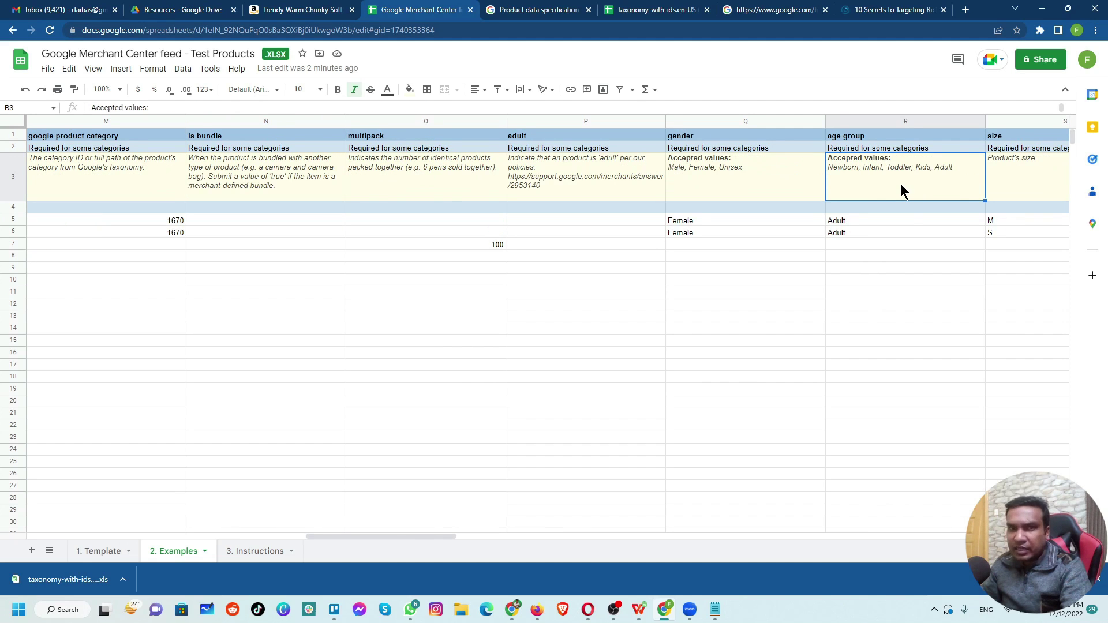
{"action": "key", "text": "Right"}
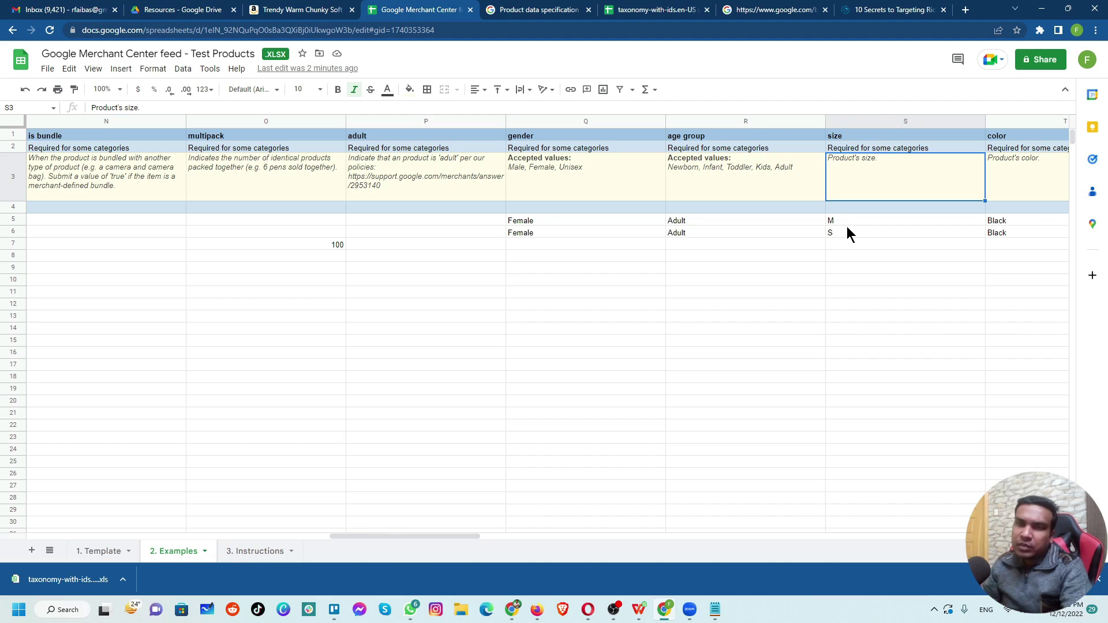
{"action": "key", "text": "Right"}
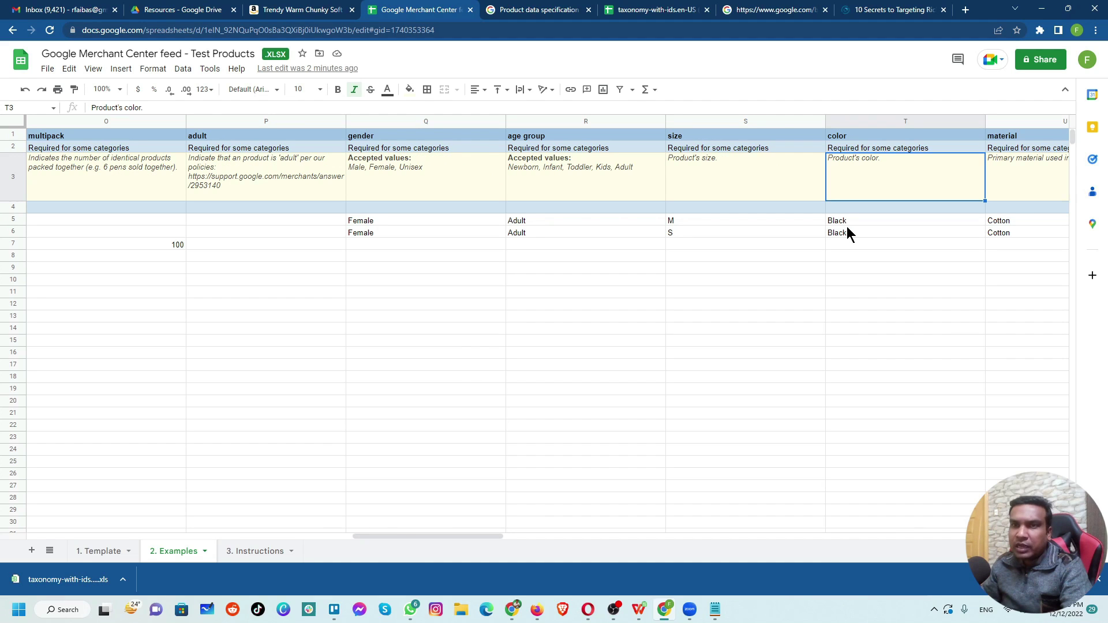
{"action": "key", "text": "Right"}
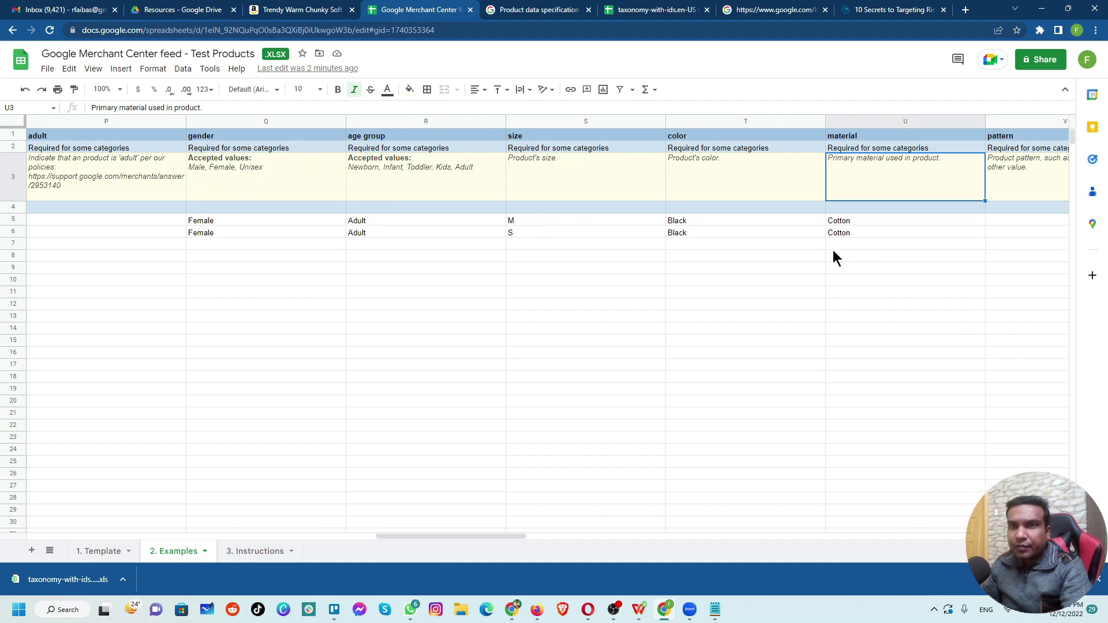
{"action": "key", "text": "Right"}
{"action": "key", "text": "Right"}
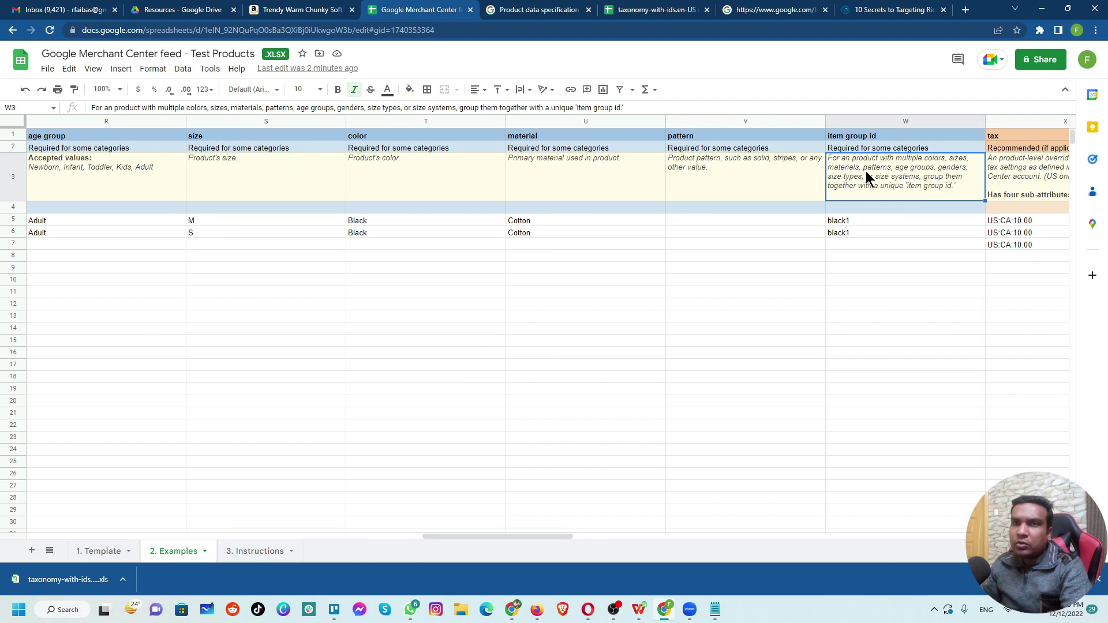
- Examine the recommended attributes from tax and shipping through the package dimensions and shipping label
{"action": "key", "text": "Right"}
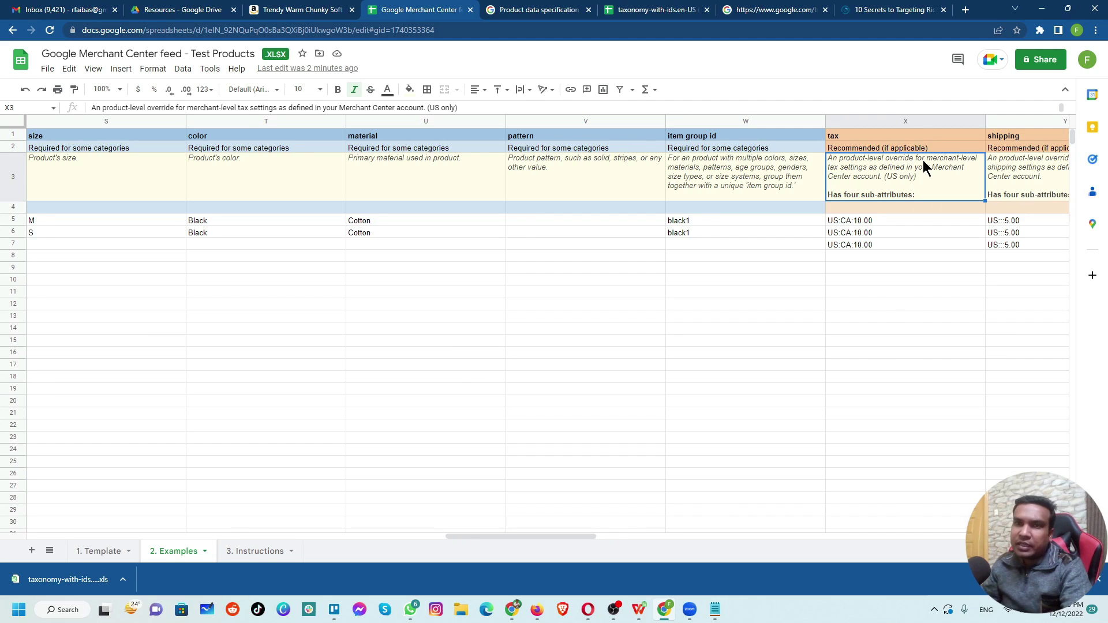
{"action": "key", "text": "Right"}
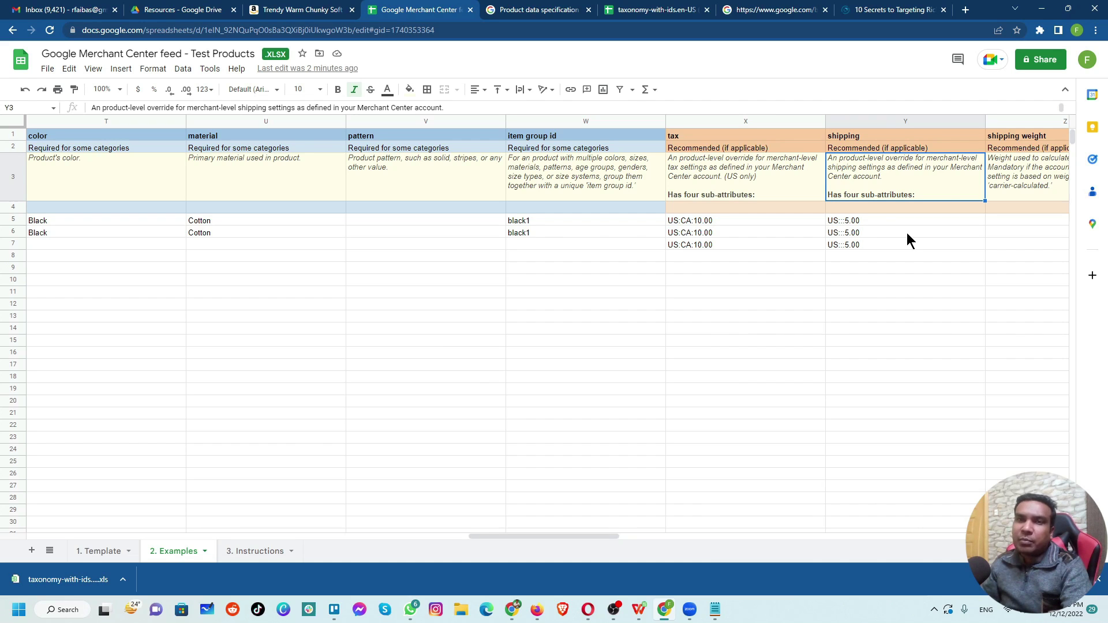
{"action": "key", "text": "Right"}
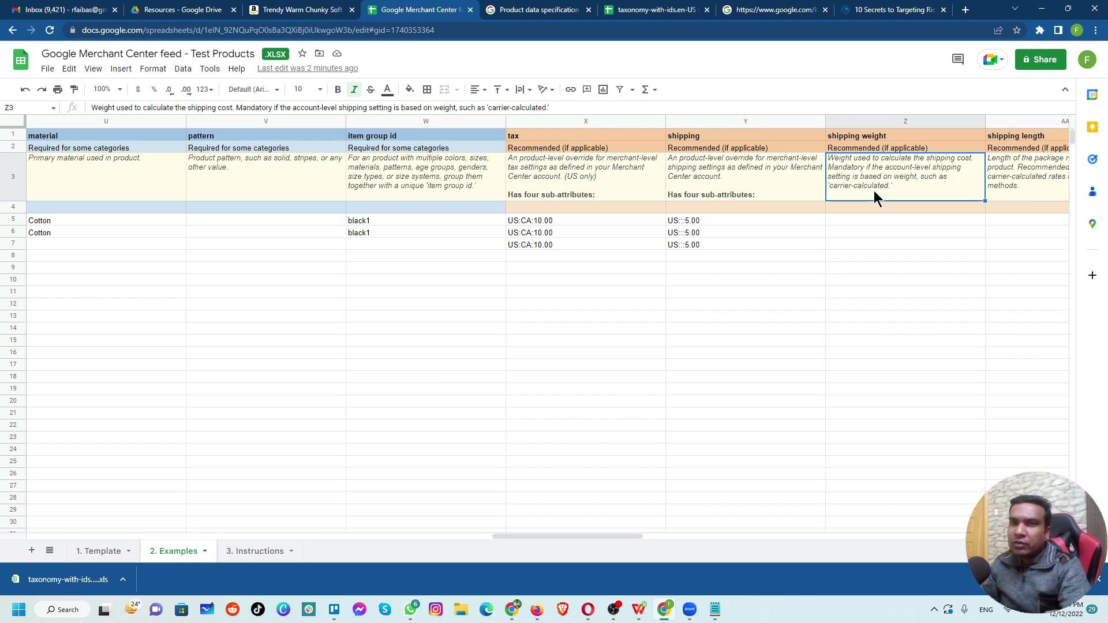
{"action": "key", "text": "Right"}
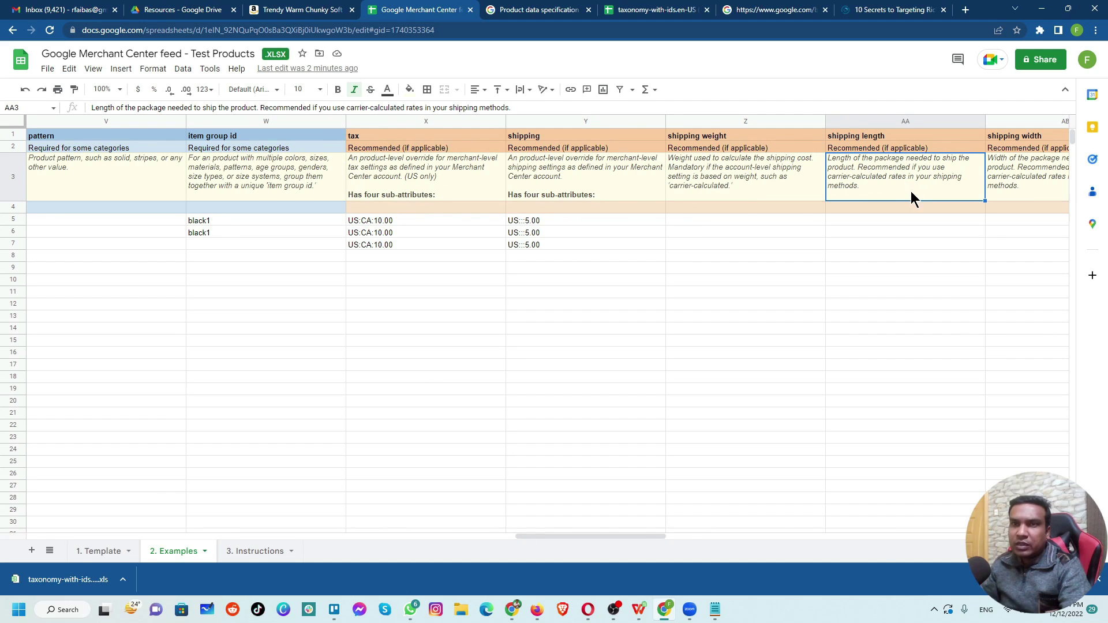
{"action": "key", "text": "Right"}
{"action": "key", "text": "Right"}
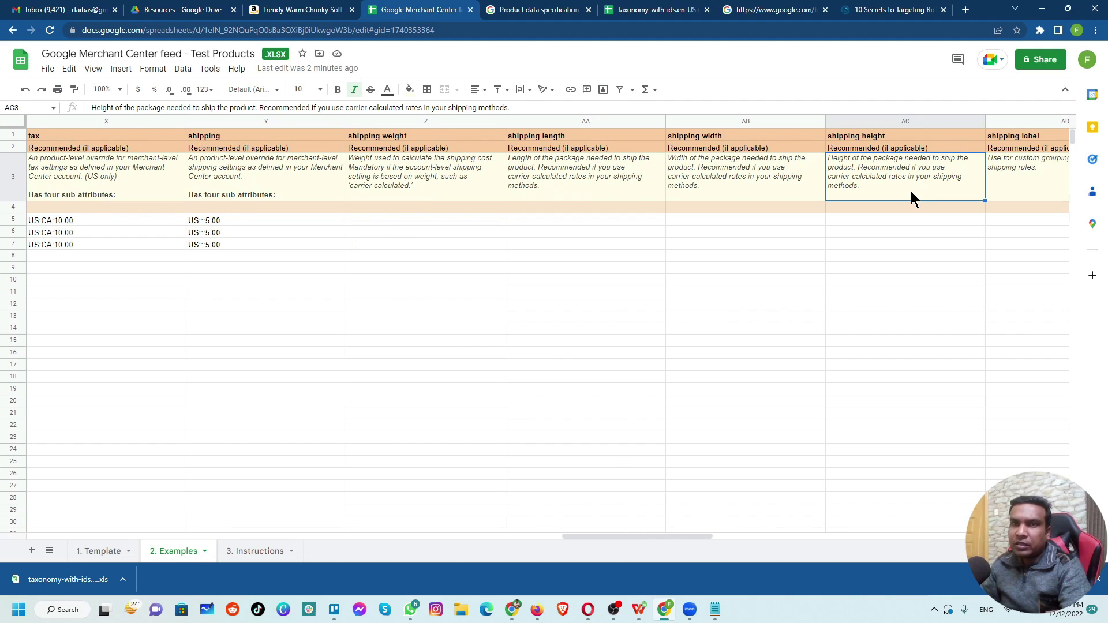
{"action": "key", "text": "Right"}
- Examine the sale price, sale price effective date and additional image link attributes on the Examples sheet, including their sample values
{"action": "key", "text": "Right"}
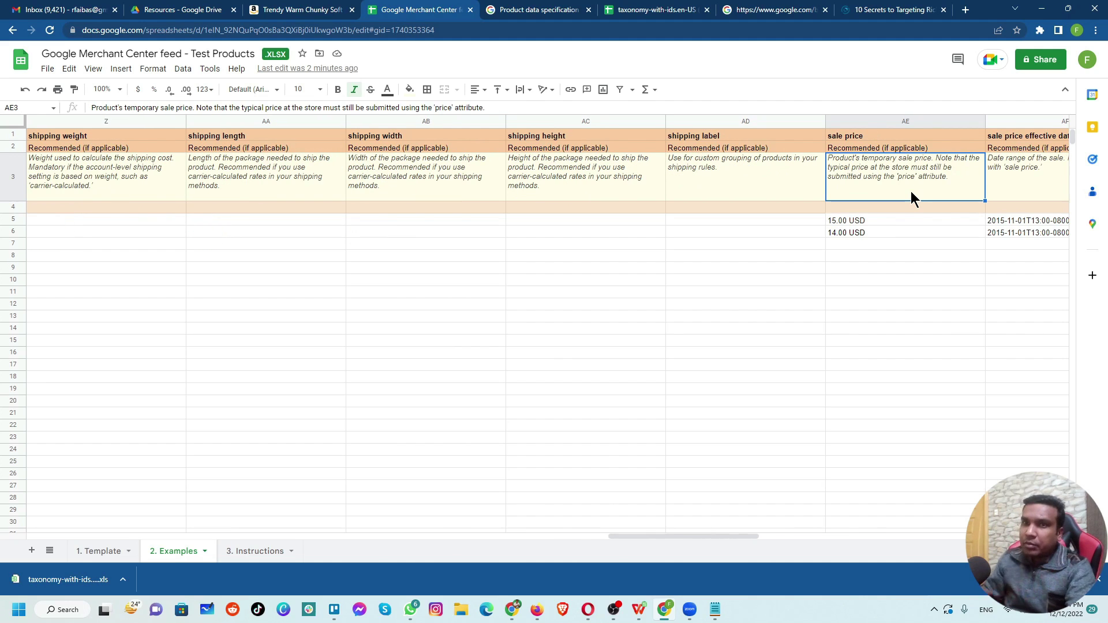
{"action": "key", "text": "Right"}
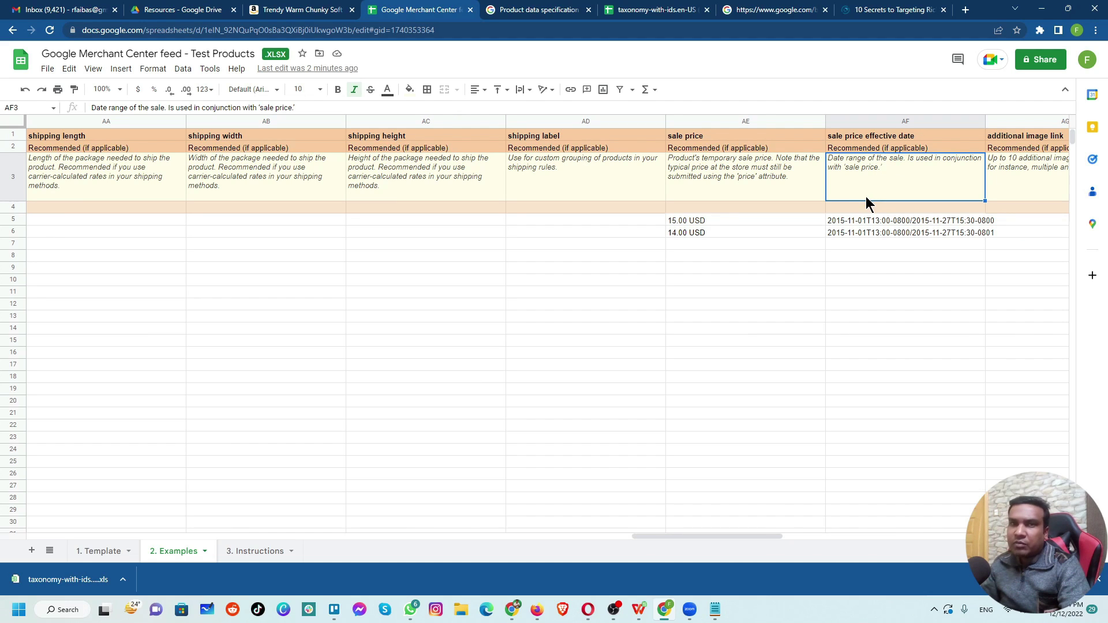
{"action": "key", "text": "Right"}
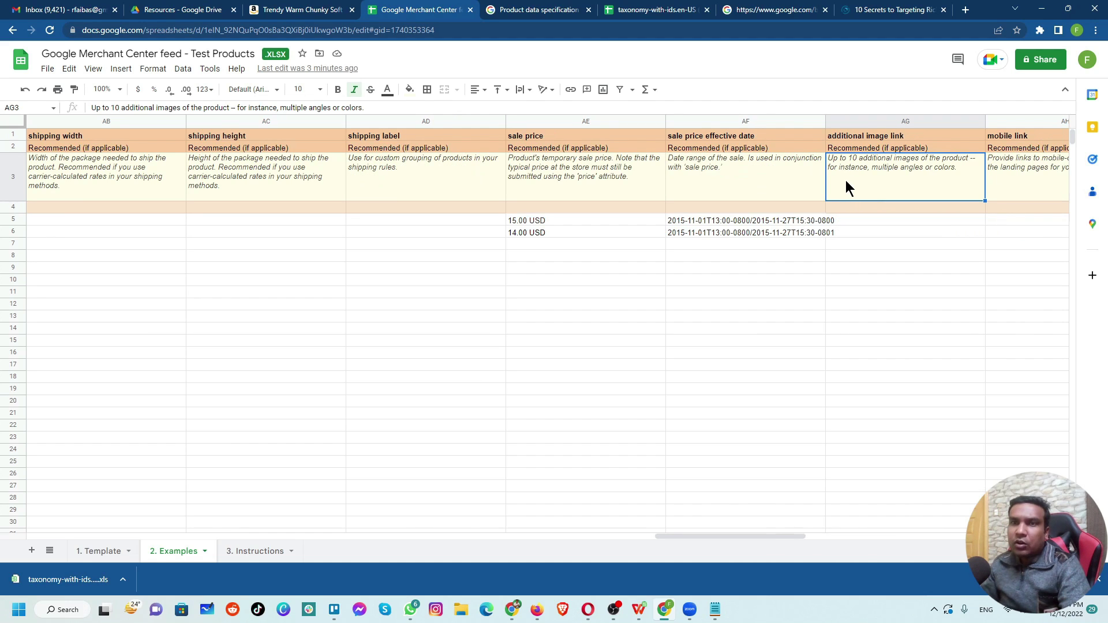
{"action": "left_click", "coordinate": [635, 219]}
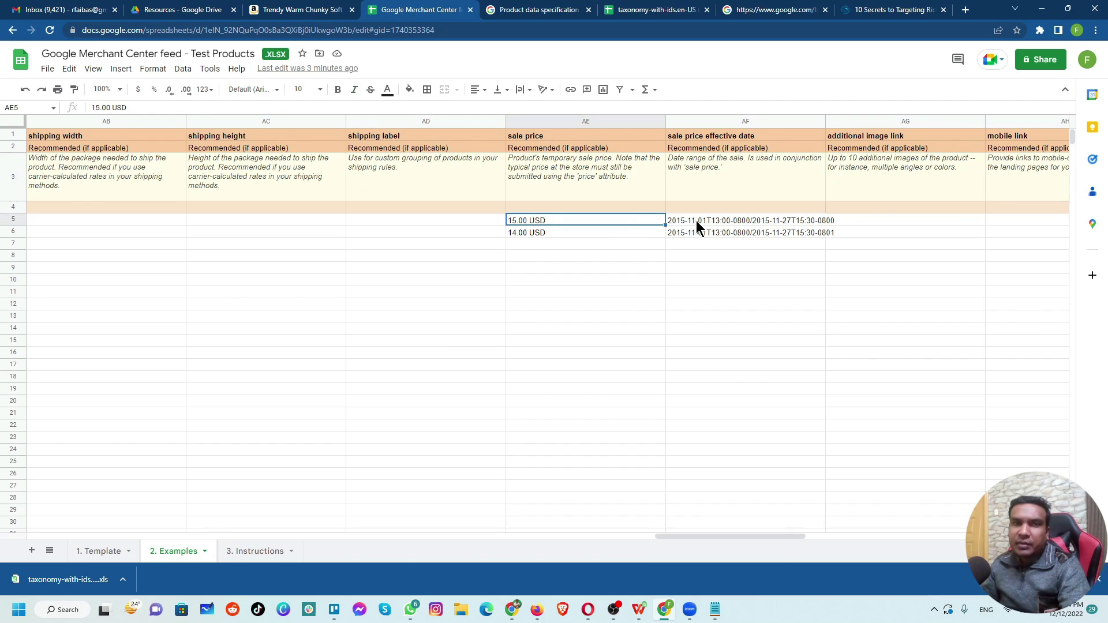
{"action": "left_click", "coordinate": [697, 220]}
{"action": "left_click", "coordinate": [705, 232]}
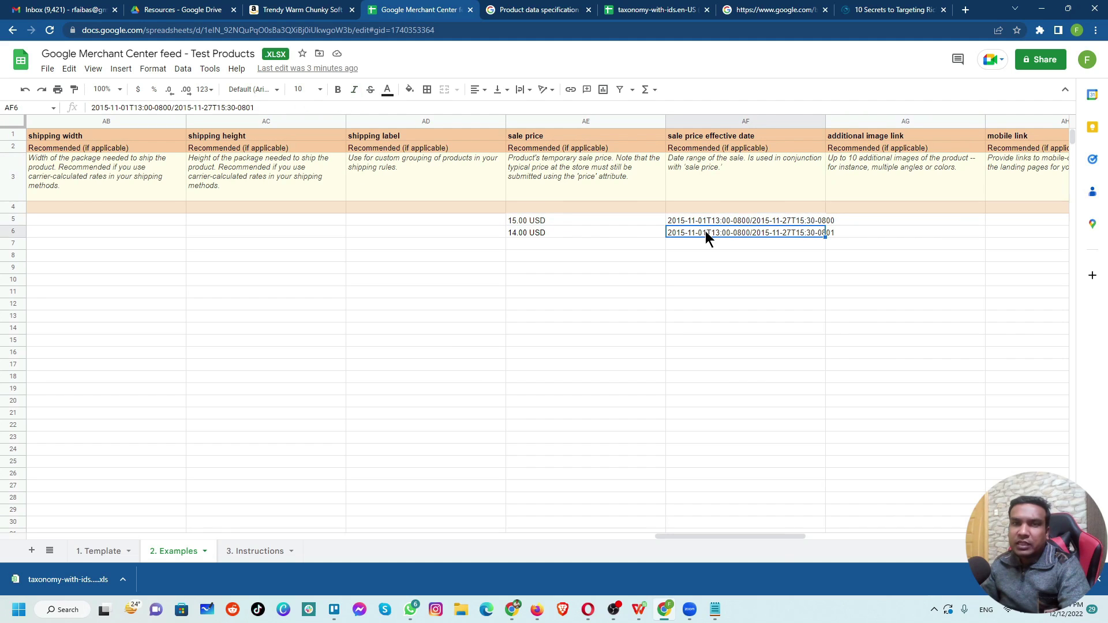
{"action": "left_click", "coordinate": [806, 176]}
{"action": "key", "text": "Right"}
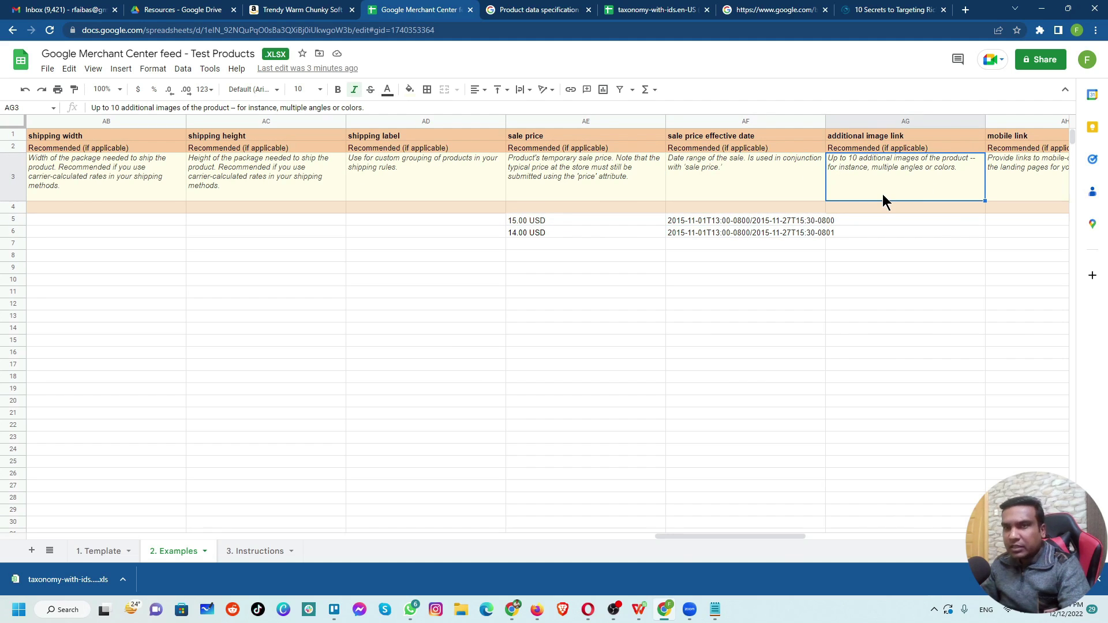
- Examine the descriptions of the recommended attributes from mobile link through size system
{"action": "key", "text": "Right"}
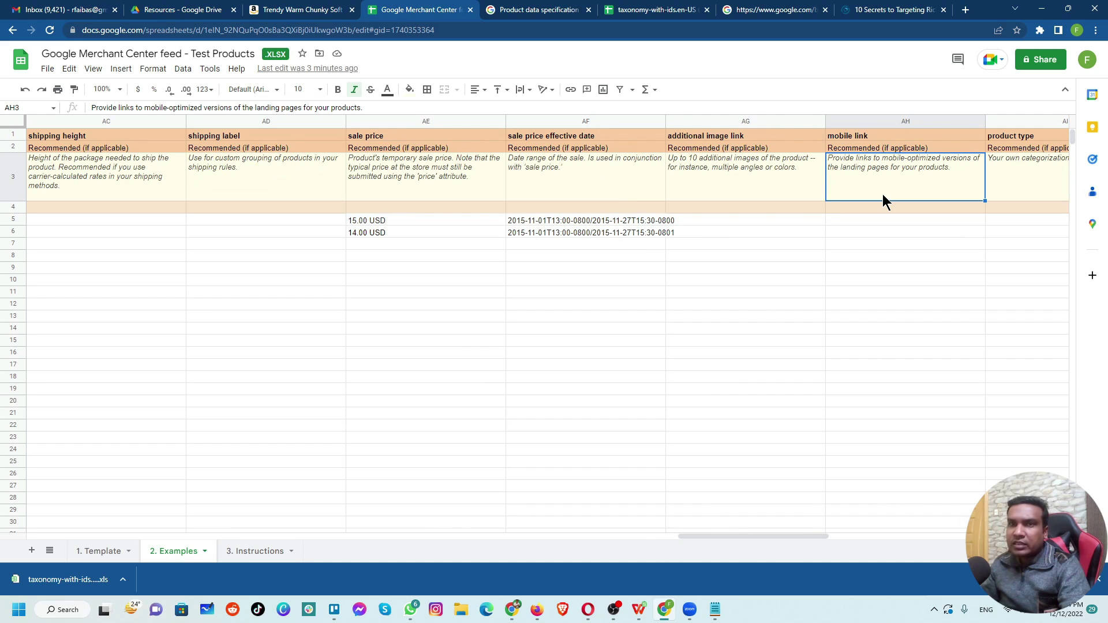
{"action": "key", "text": "Right"}
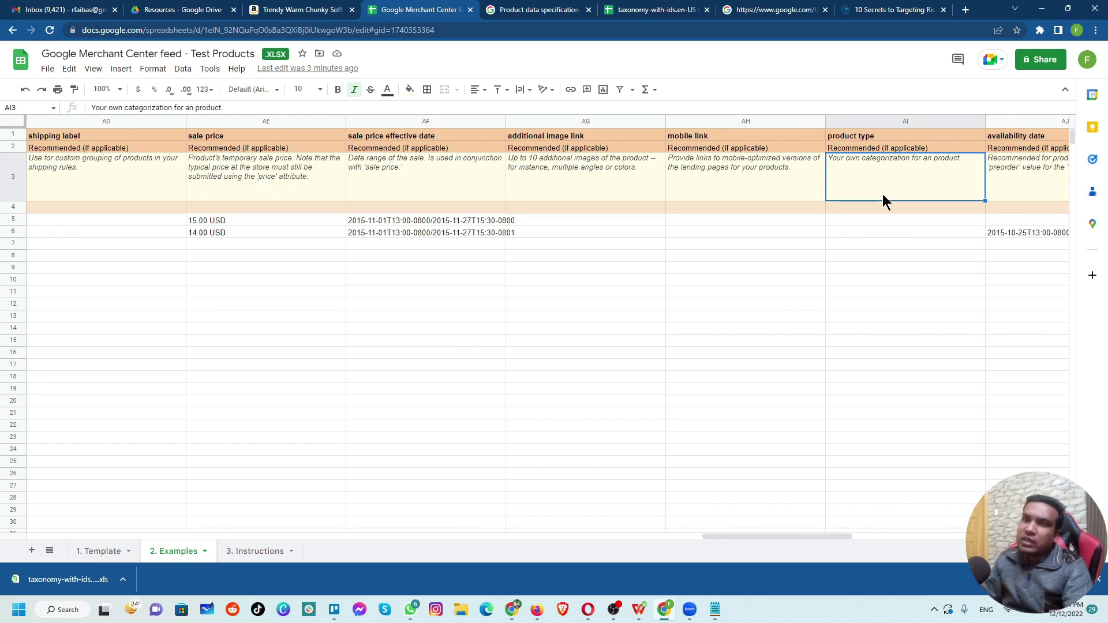
{"action": "key", "text": "Right"}
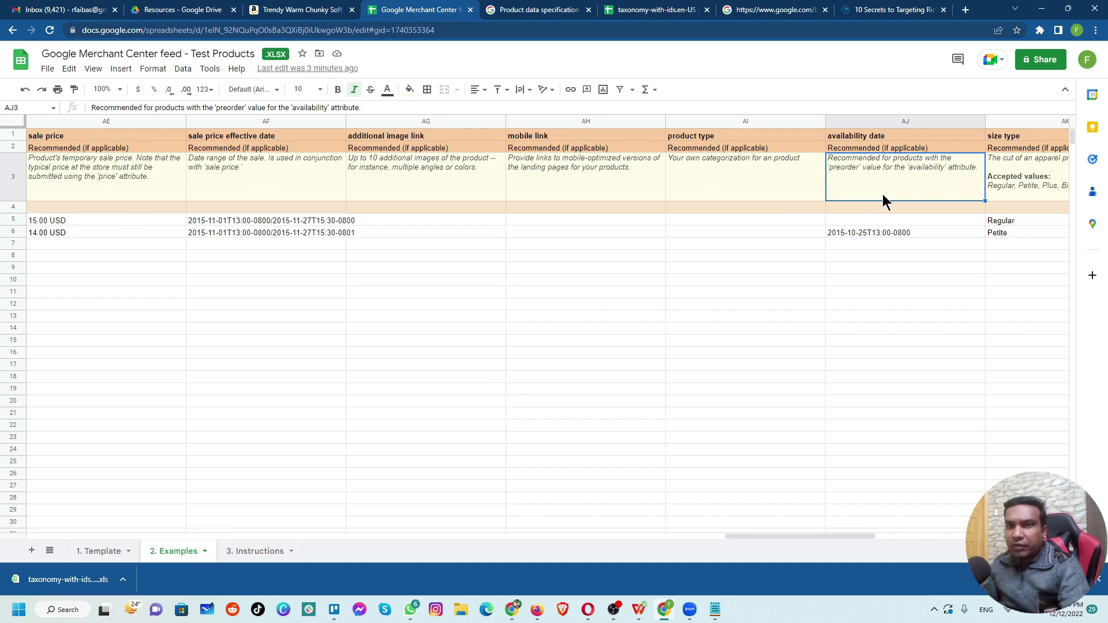
{"action": "key", "text": "Right"}
{"action": "key", "text": "Right"}
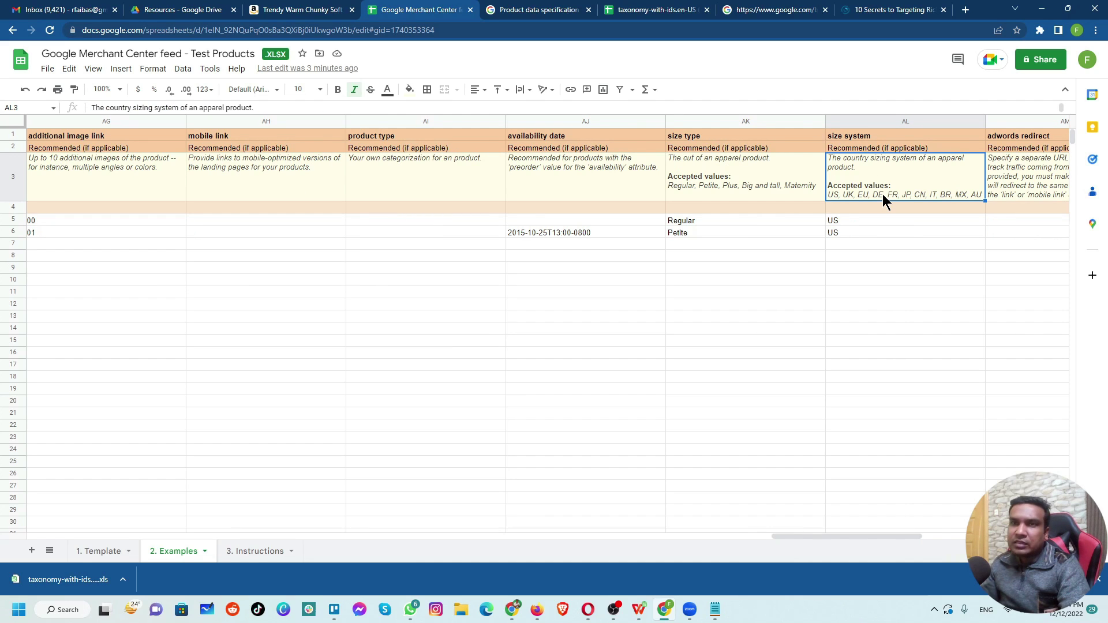
- Examine the remaining recommended attributes from adwords redirect and custom label 0 through multiple installments
{"action": "key", "text": "Right"}
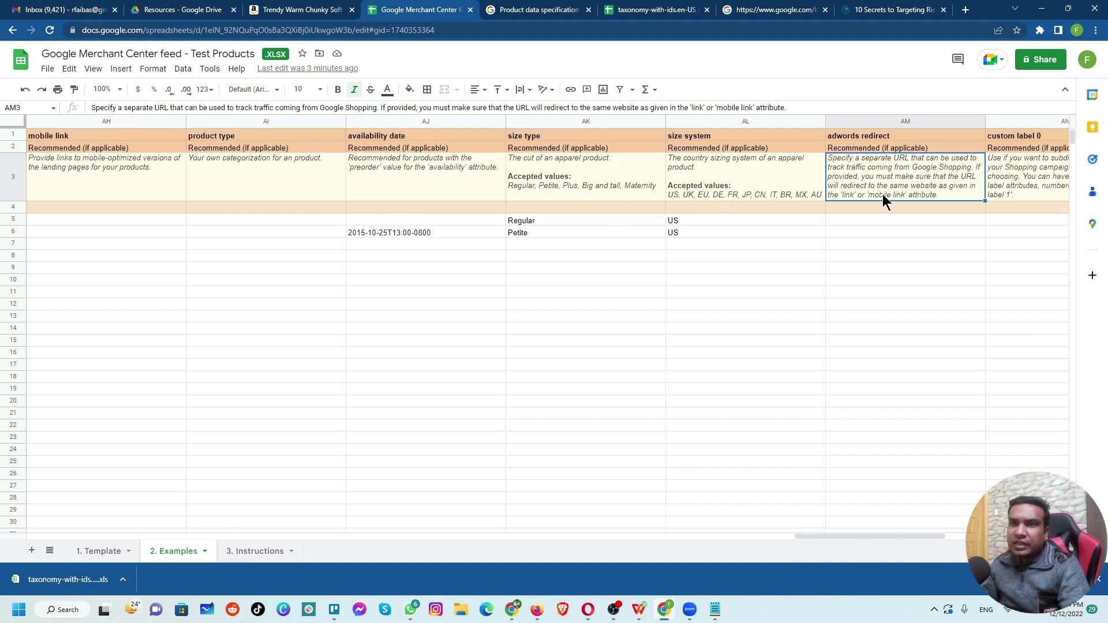
{"action": "key", "text": "Right"}
{"action": "key", "text": "Right"}
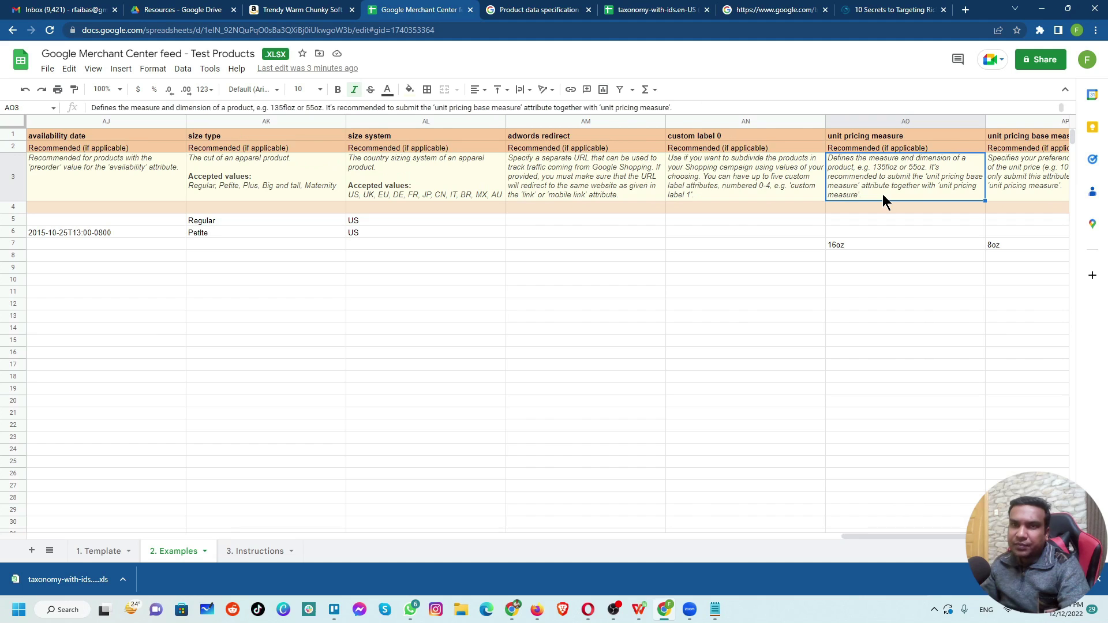
{"action": "key", "text": "Right"}
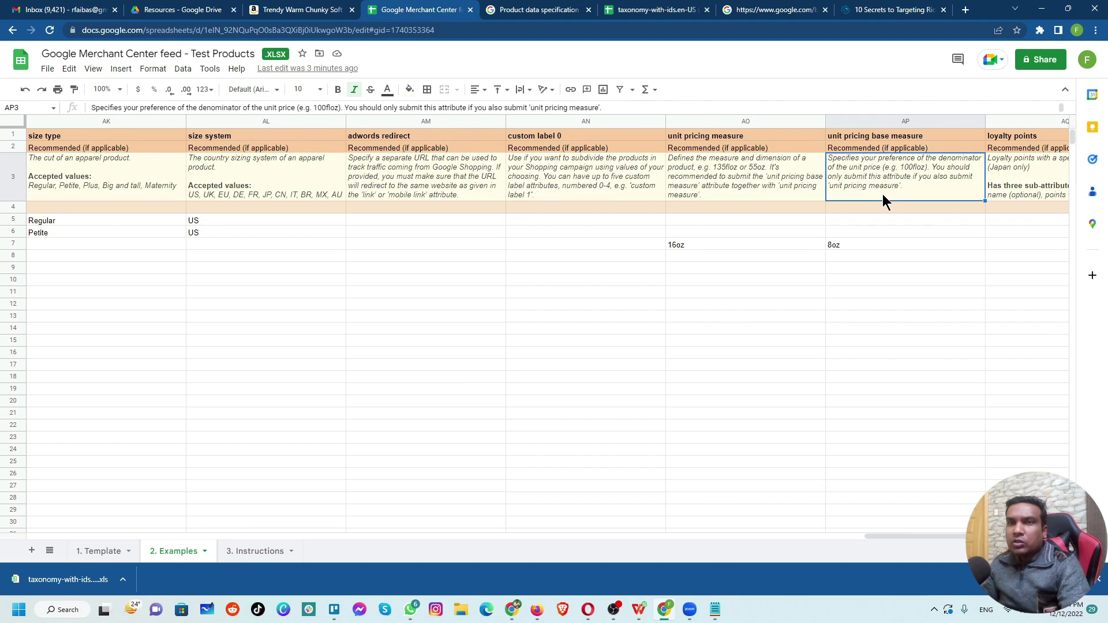
{"action": "key", "text": "Right"}
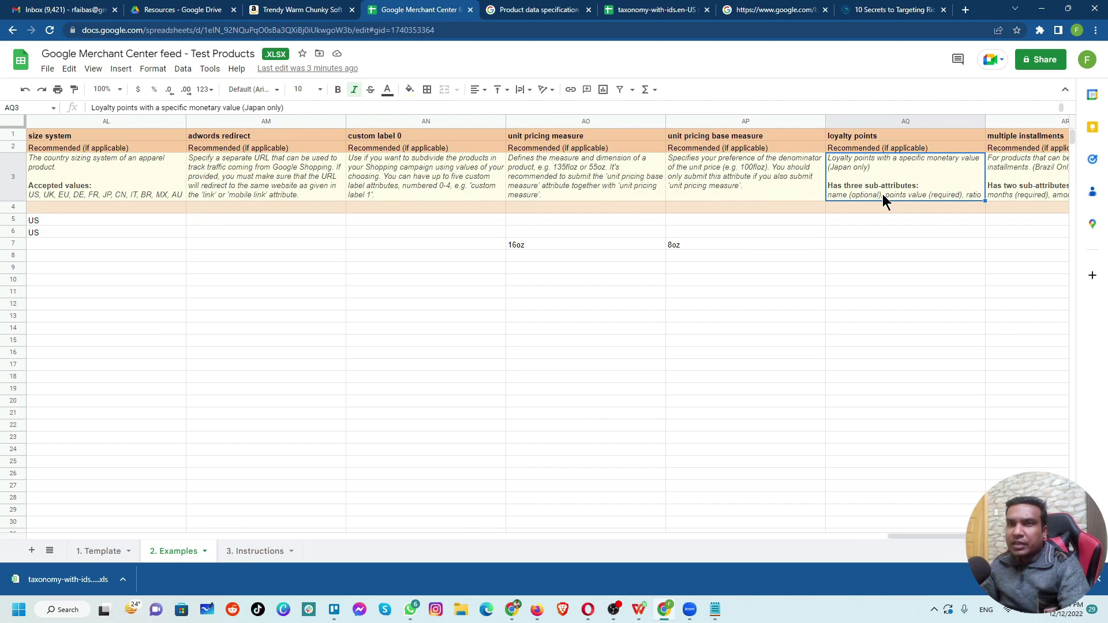
{"action": "key", "text": "Right"}
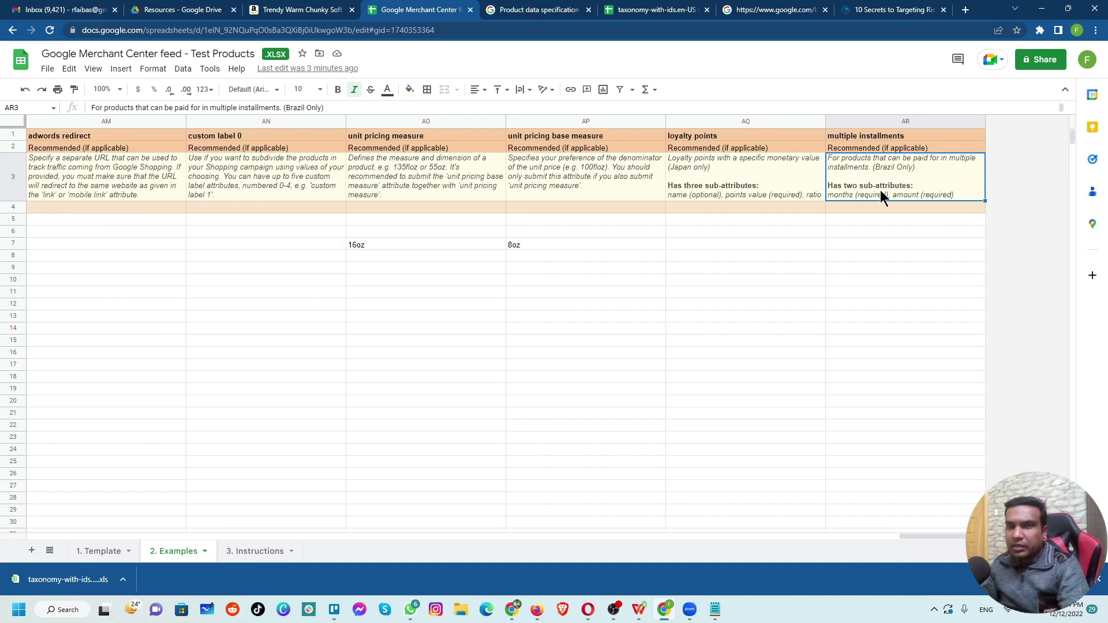
- Return to the description of the id attribute in the first column of the Examples sheet
{"action": "key", "text": "Left"}
{"action": "key", "text": "Left"}
{"action": "key", "text": "Left"}
{"action": "key", "text": "Left"}
{"action": "key", "text": "Left"}
{"action": "key", "text": "Left"}
{"action": "key", "text": "Left"}
{"action": "key", "text": "Left"}
{"action": "key", "text": "Left"}
{"action": "key", "text": "Left"}
{"action": "key", "text": "Left"}
{"action": "key", "text": "Left"}
{"action": "key", "text": "Left"}
{"action": "key", "text": "Left"}
{"action": "key", "text": "Left"}
{"action": "key", "text": "Left"}
{"action": "key", "text": "Left"}
{"action": "key", "text": "Left"}
{"action": "key", "text": "Left"}
{"action": "key", "text": "Left"}
{"action": "key", "text": "Left"}
{"action": "key", "text": "Left"}
{"action": "key", "text": "Left"}
{"action": "key", "text": "Left"}
{"action": "key", "text": "Left"}
{"action": "key", "text": "Left"}
{"action": "key", "text": "Left"}
{"action": "key", "text": "Left"}
{"action": "key", "text": "Left"}
{"action": "key", "text": "Left"}
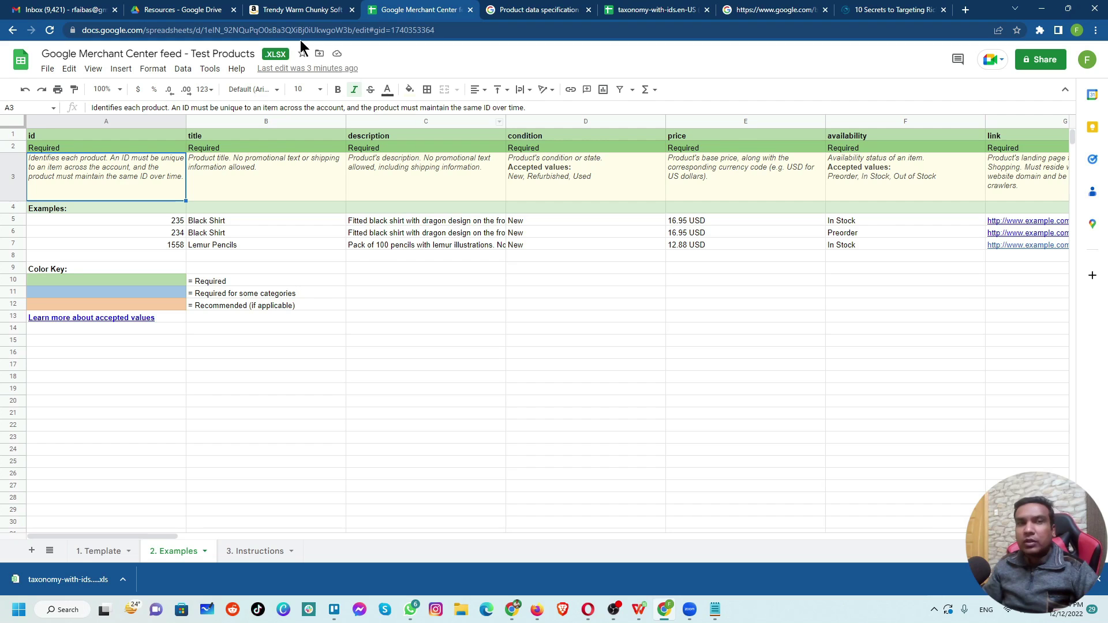
- Check the Instructions sheet, then review the product rows on the Template sheet from the title column onward
{"action": "left_click", "coordinate": [250, 552]}
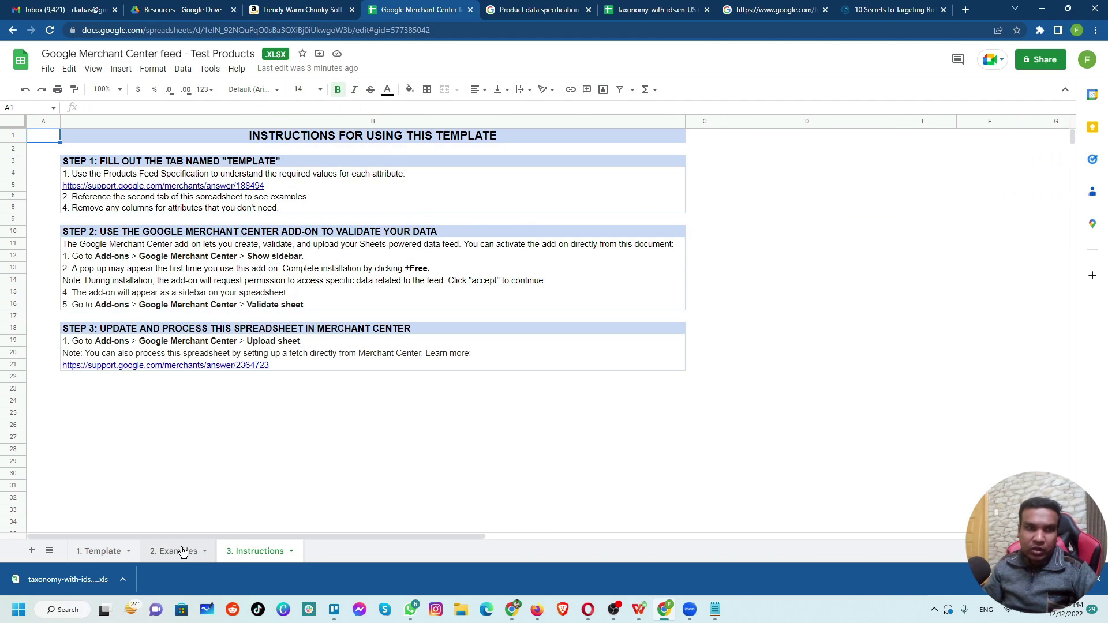
{"action": "left_click", "coordinate": [107, 552]}
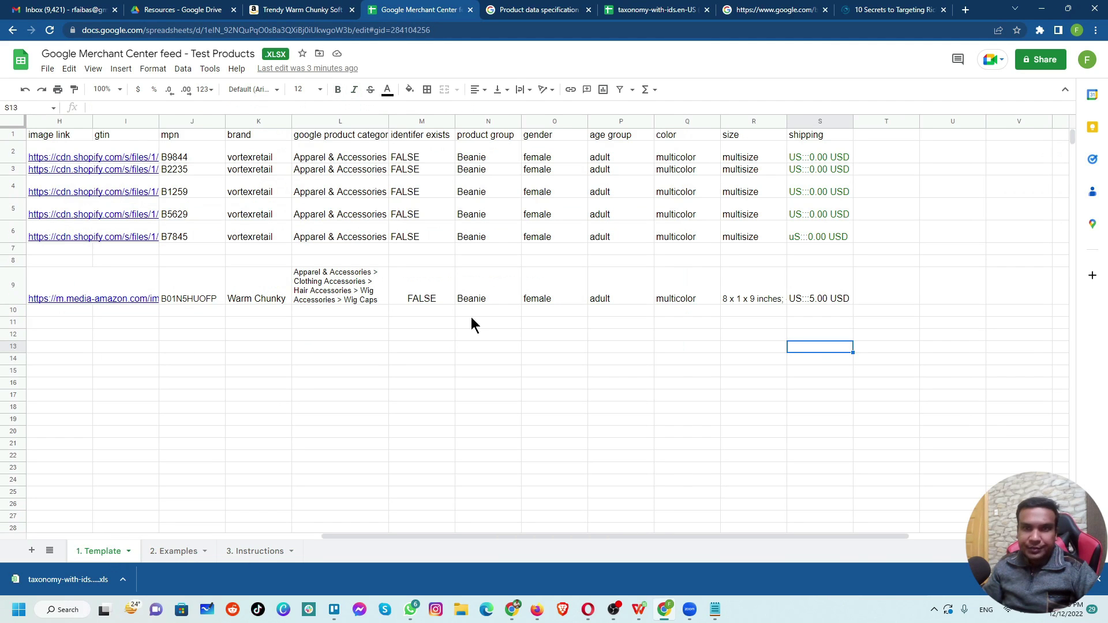
{"action": "left_click_drag", "start_coordinate": [725, 538], "coordinate": [483, 553]}
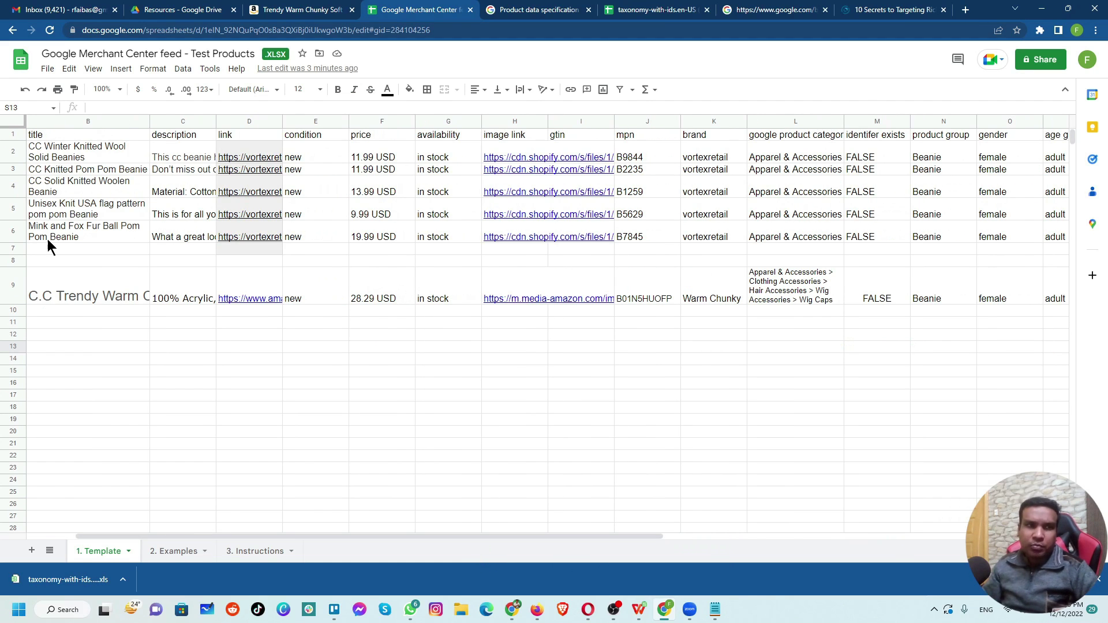